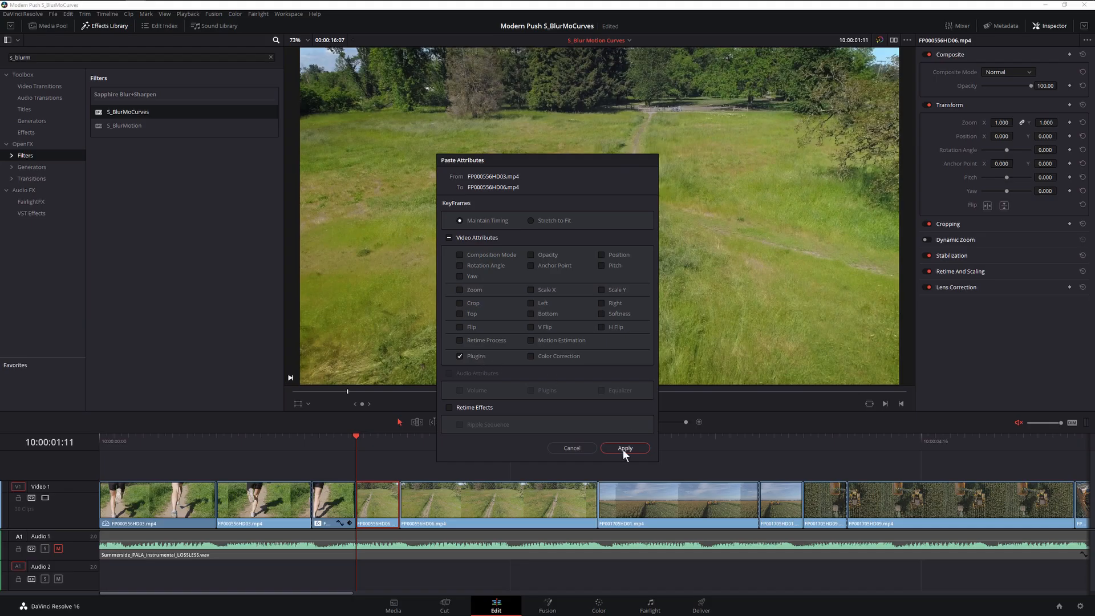
Paste only the plugin attributes onto the short FP000556HD06.mp4 clip and keyframe Z Dist at 0.696 on its first frame.
left_click(623, 449)
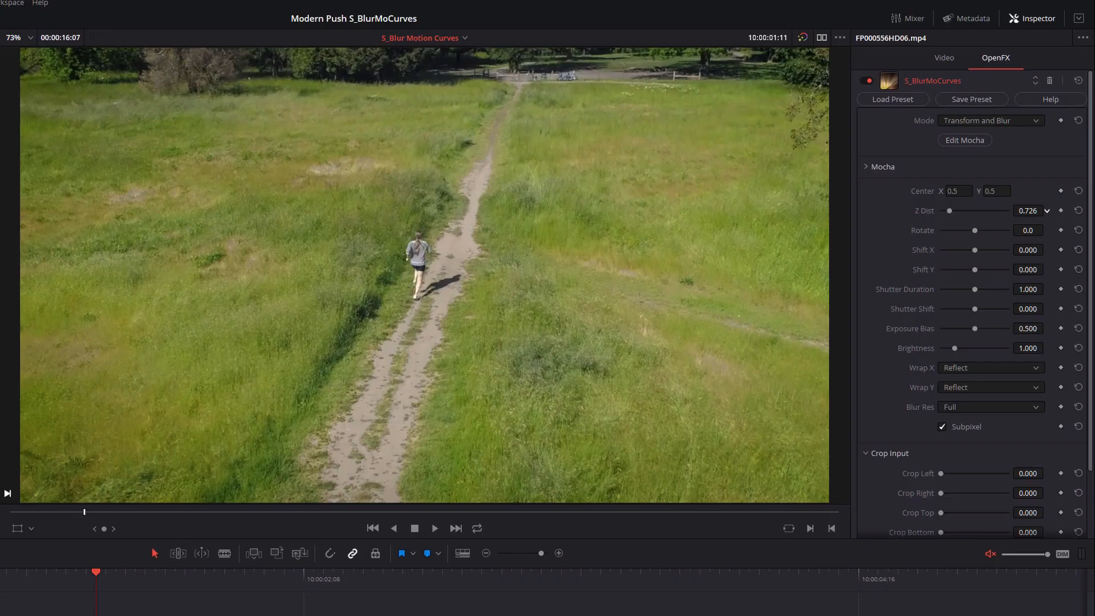
left_click_drag(1046, 168, 1035, 168)
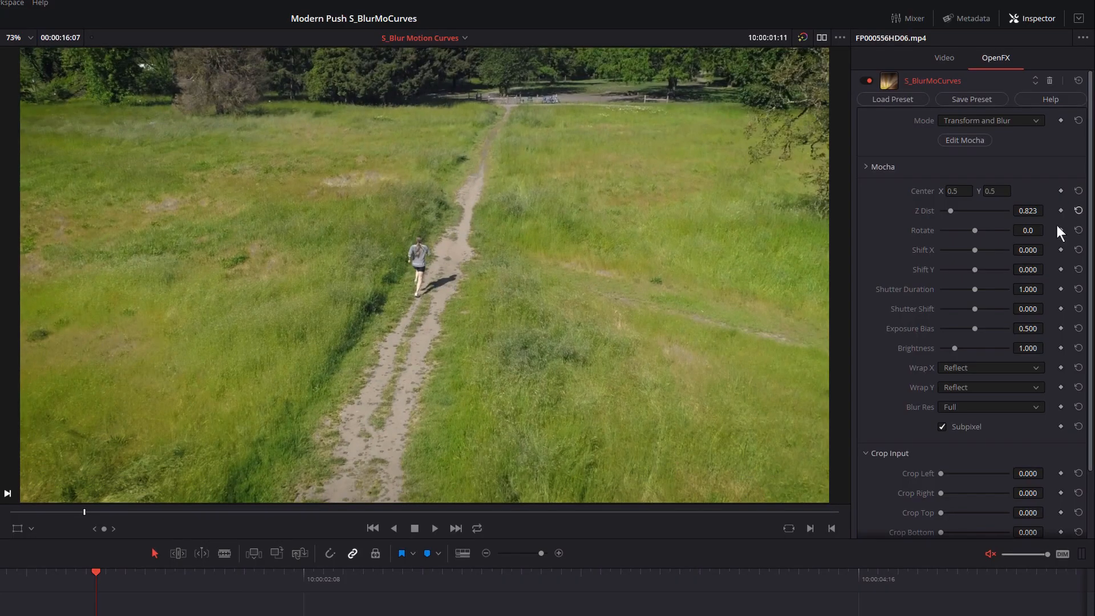
left_click(1079, 210)
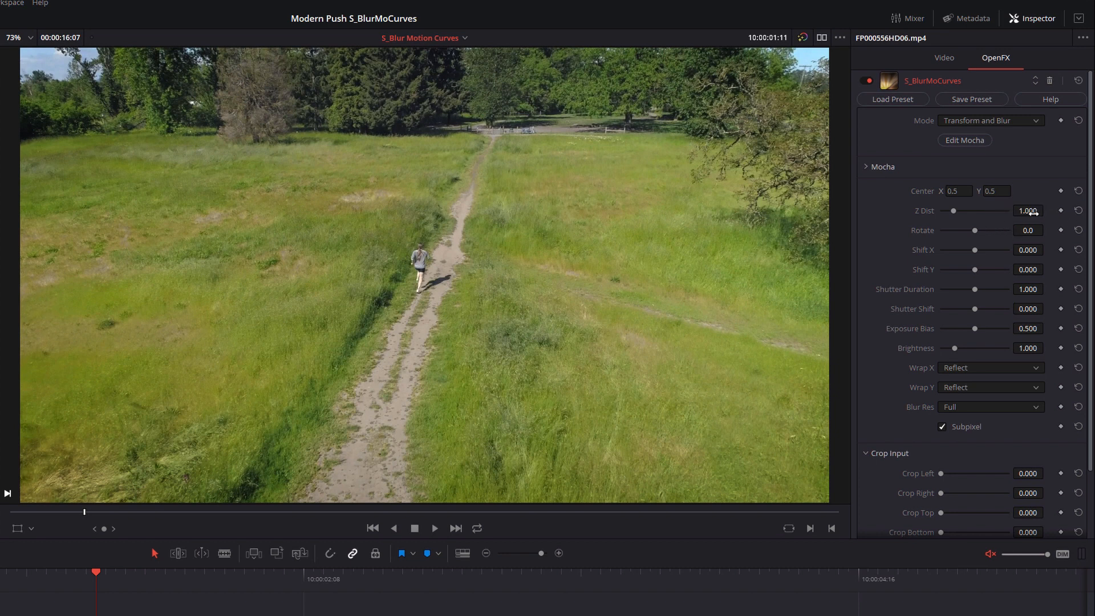
left_click_drag(1033, 212, 984, 212)
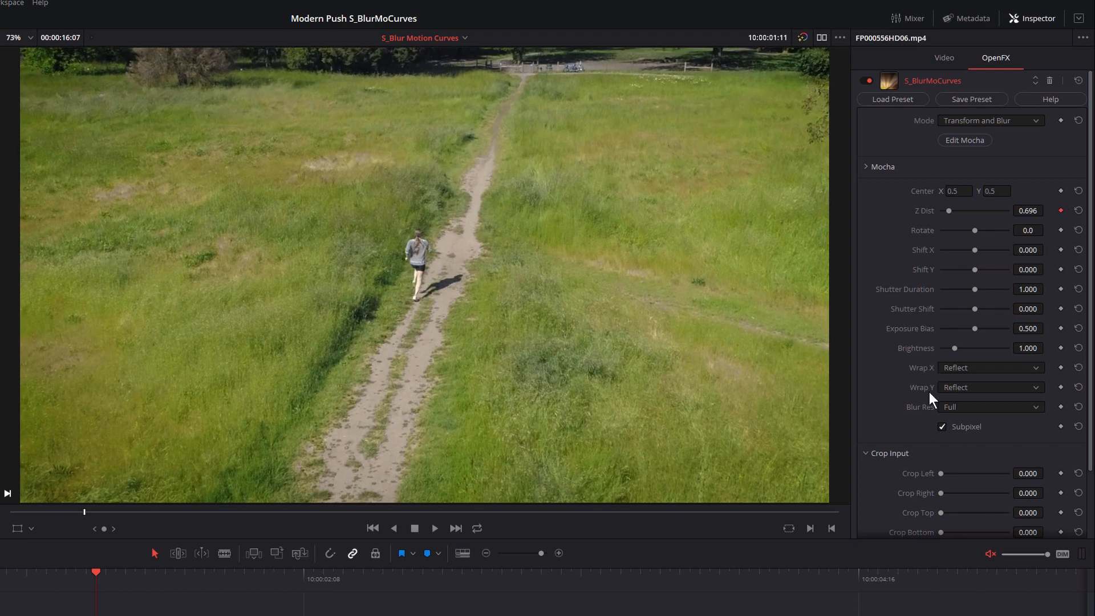
Keyframe Z Dist at 1 on the last frame of the short field clip, at 10:00:01:16.
key("space")
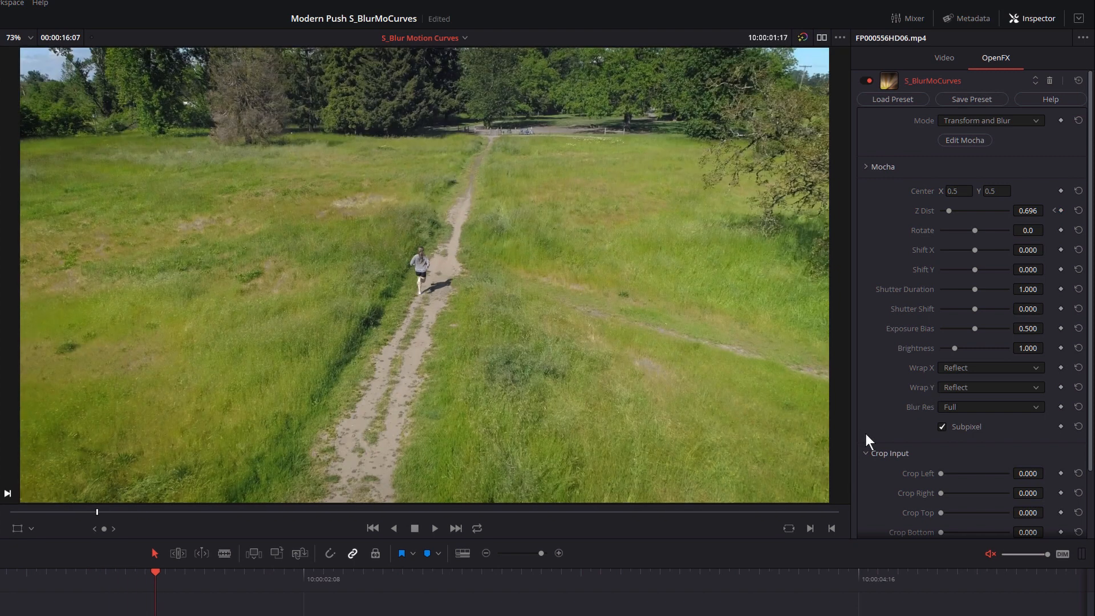
left_click_drag(1034, 210, 1036, 272)
type("1")
key("Return")
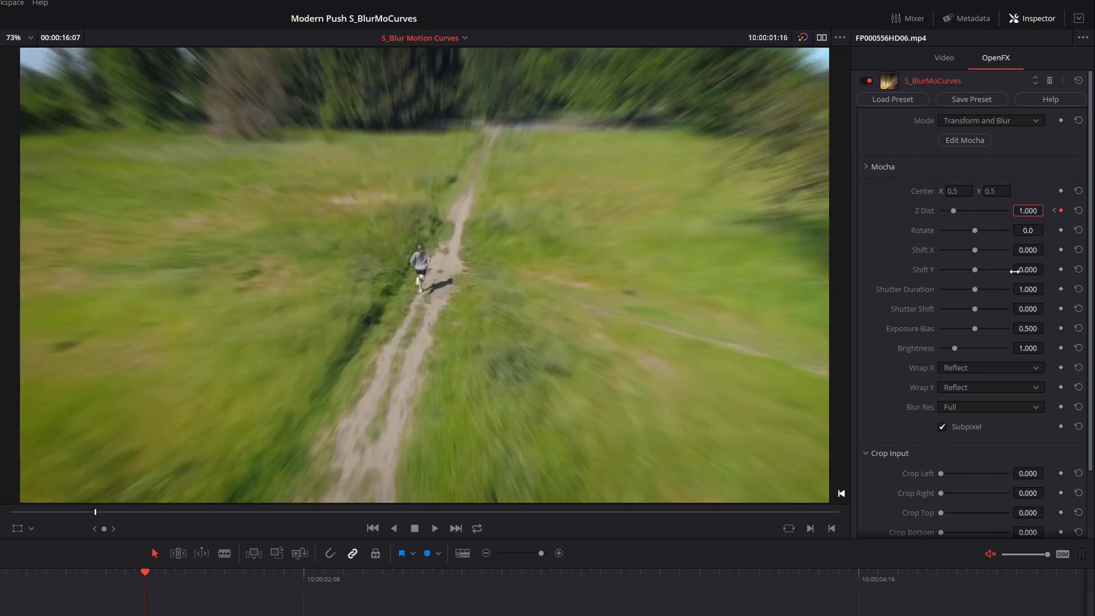
Play back the transition from the runner clip to the field clip and inspect the field clip's first frame.
left_click_drag(289, 451, 218, 458)
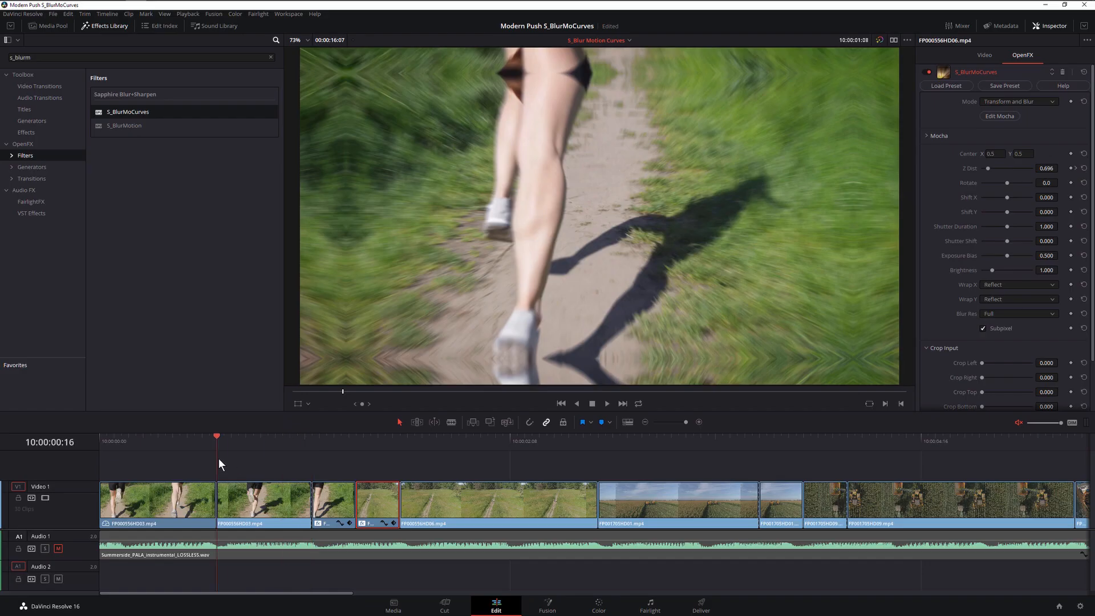
key("space")
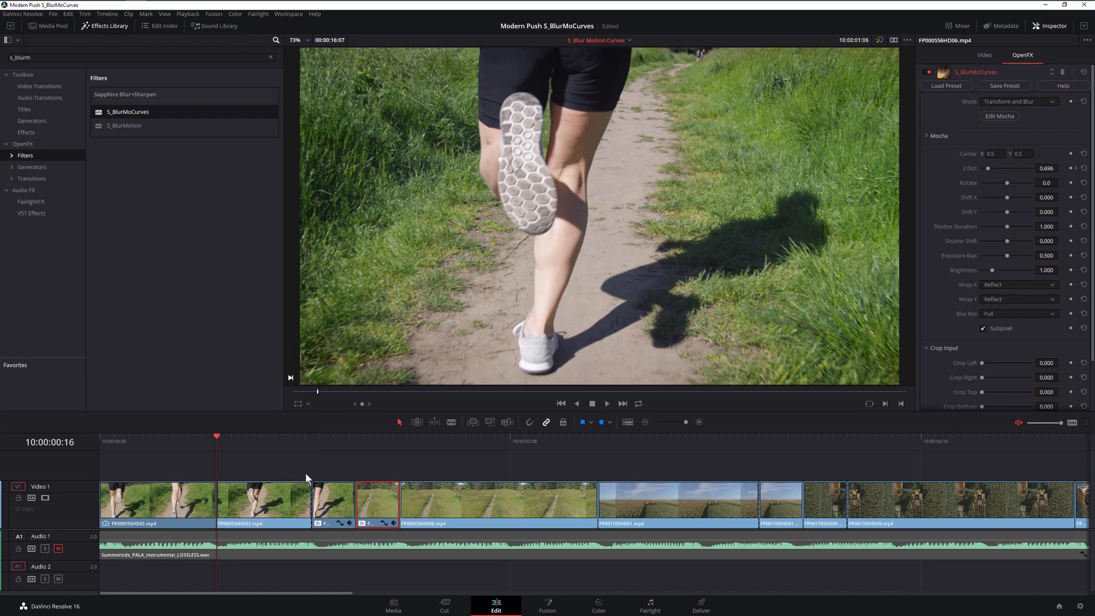
left_click(267, 447)
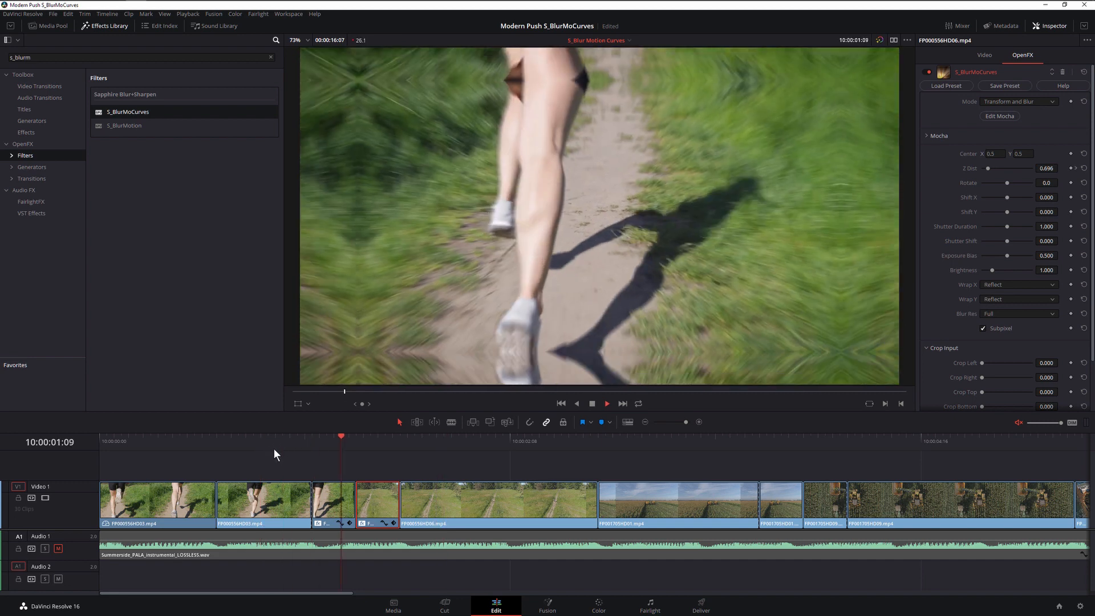
left_click(259, 448)
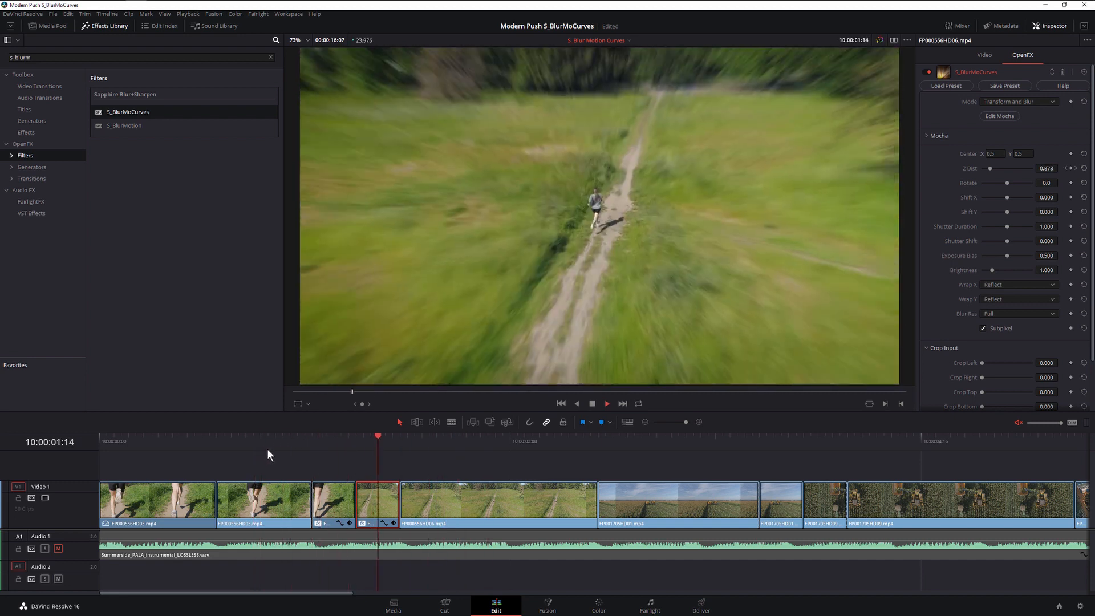
left_click(266, 444)
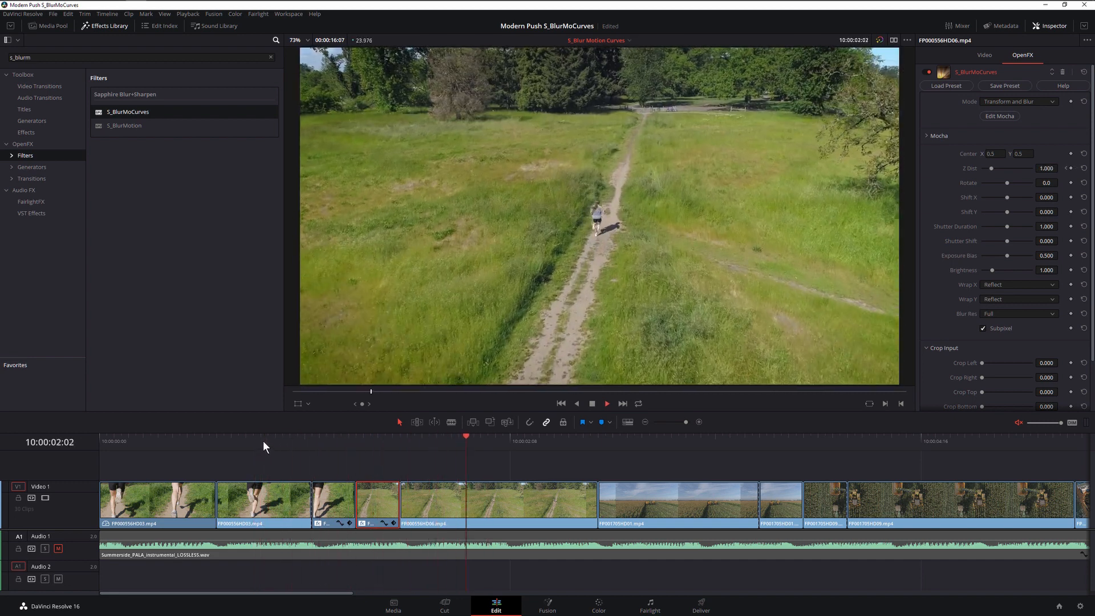
left_click(263, 442)
left_click(260, 444)
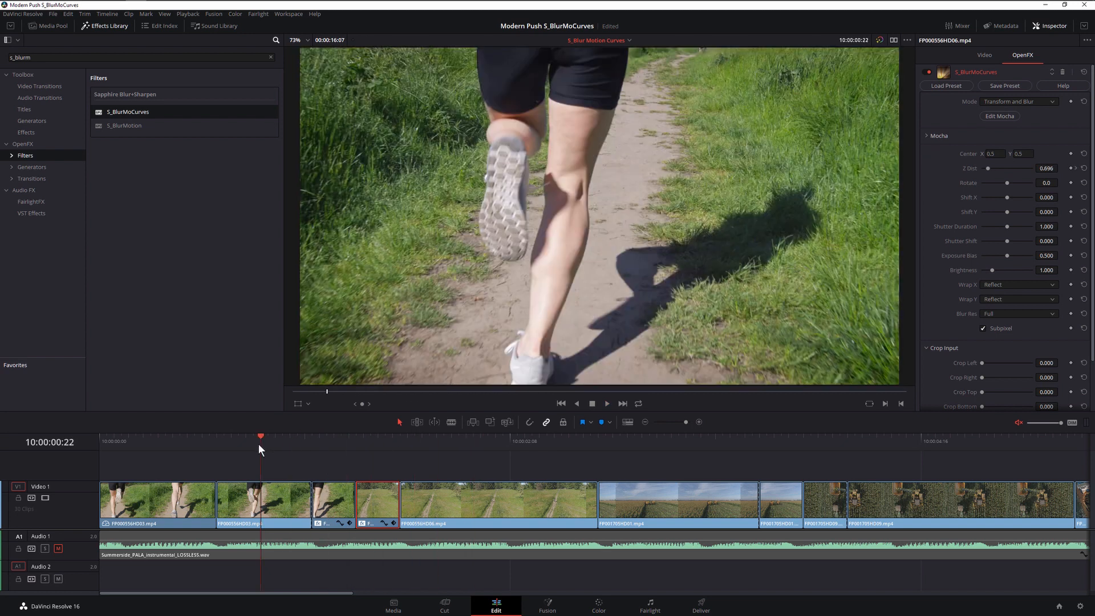
key("space")
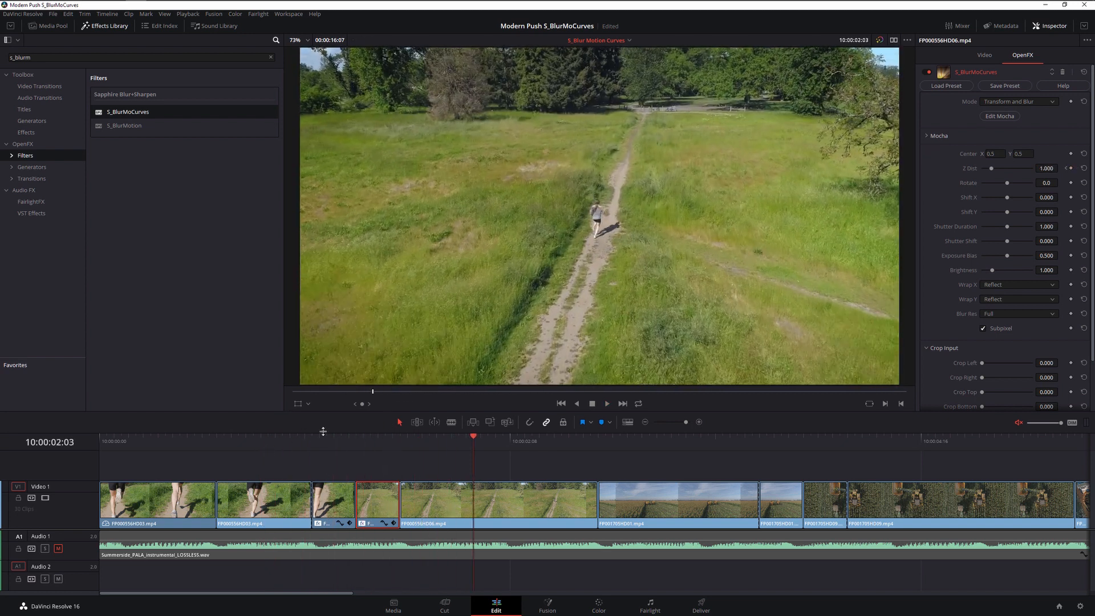
left_click(352, 440)
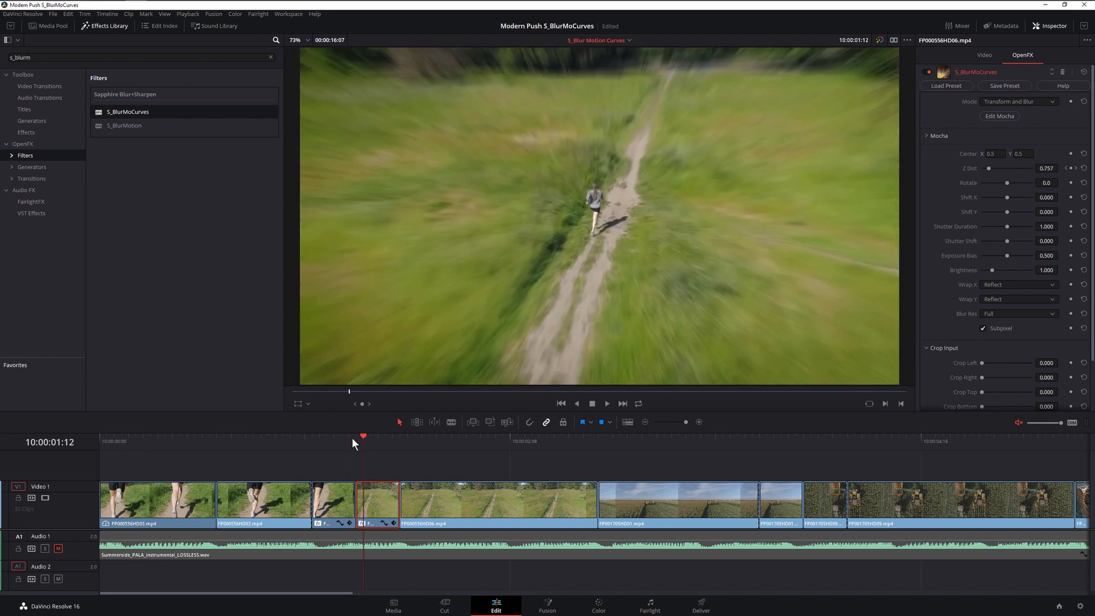
key("Left")
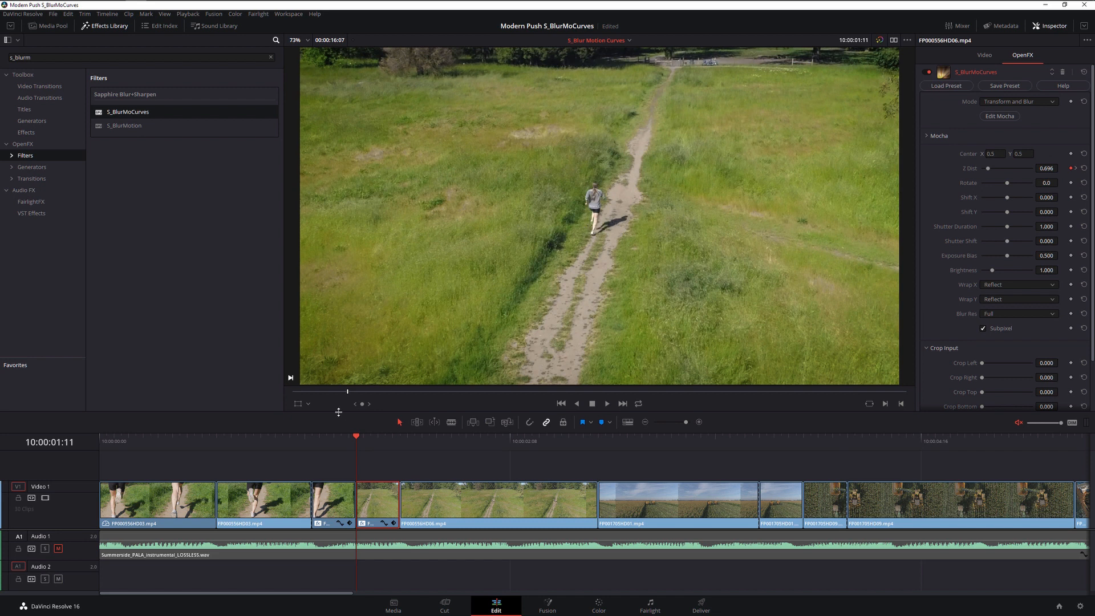
Replay the cut between the runner and field clips repeatedly, checking the motion blur around the edit point.
left_click(303, 437)
key("space")
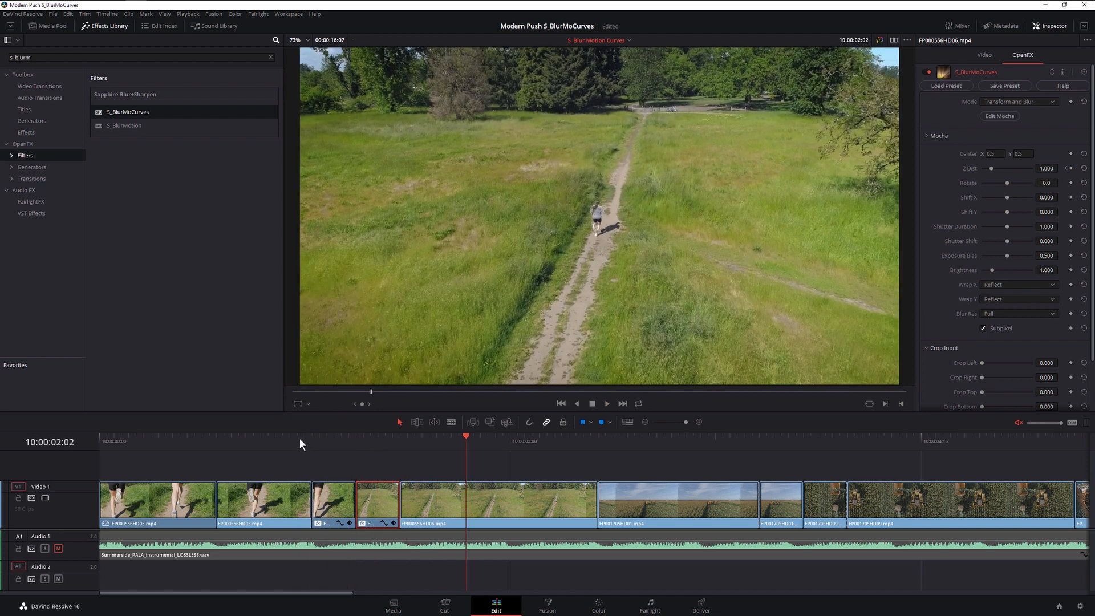
left_click(306, 441)
left_click(312, 443)
key("space")
left_click(293, 443)
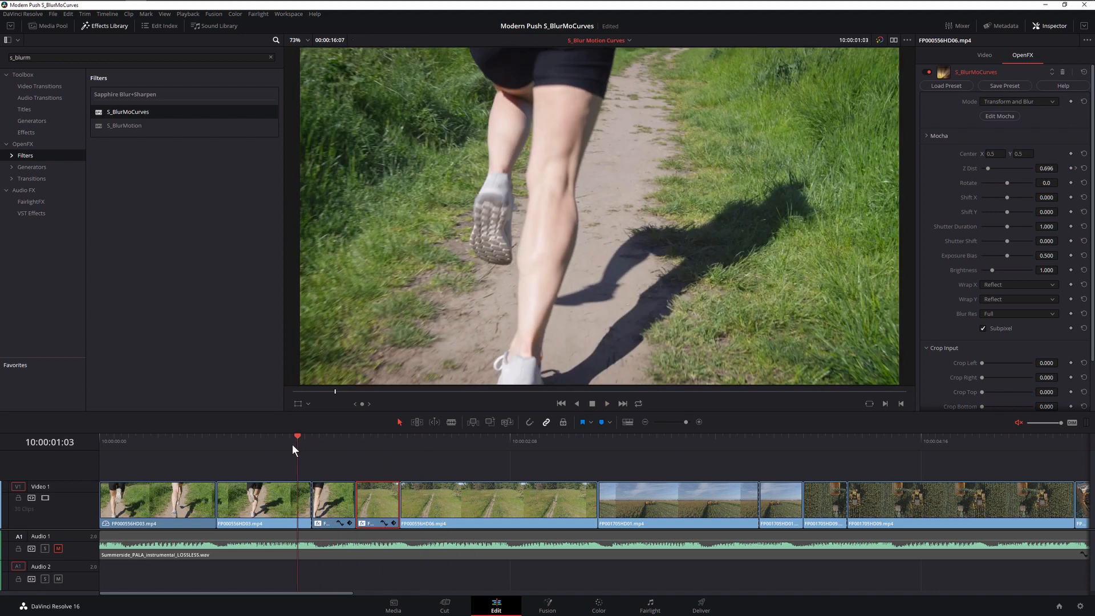
key("space")
left_click(318, 443)
key("space")
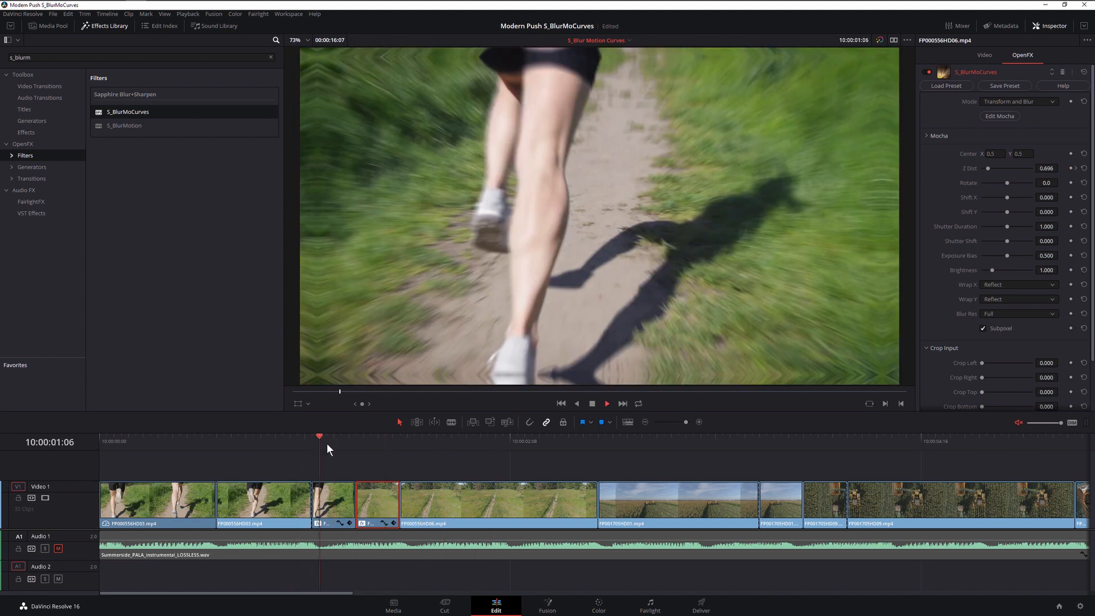
key("space")
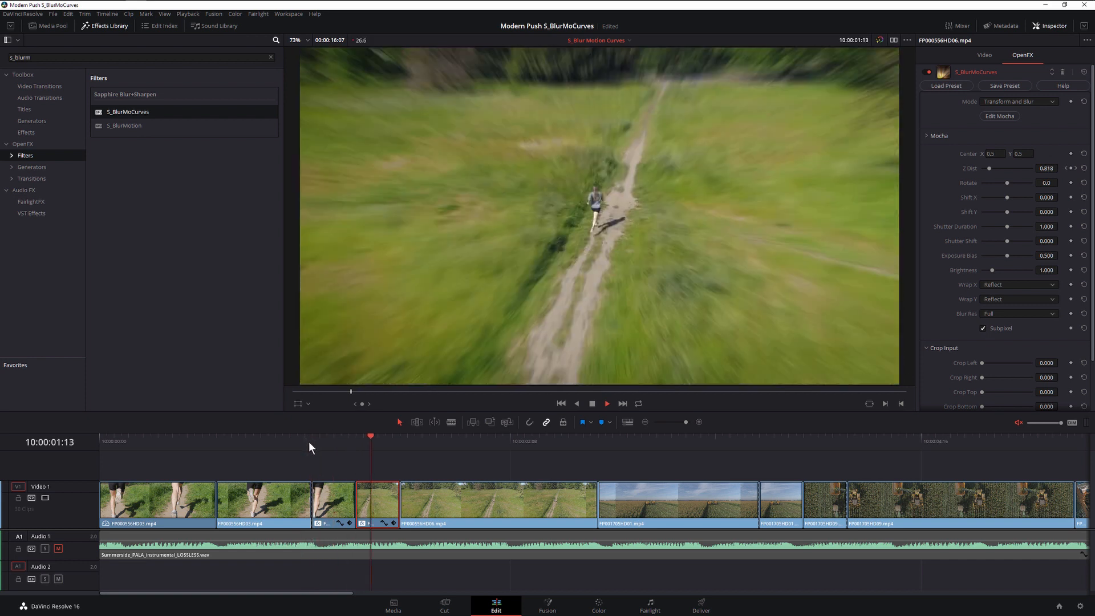
key("space")
Set Shutter Shift to 1.000 on the short field clip and to -1.000 on the runner clip before the cut.
left_click(356, 438)
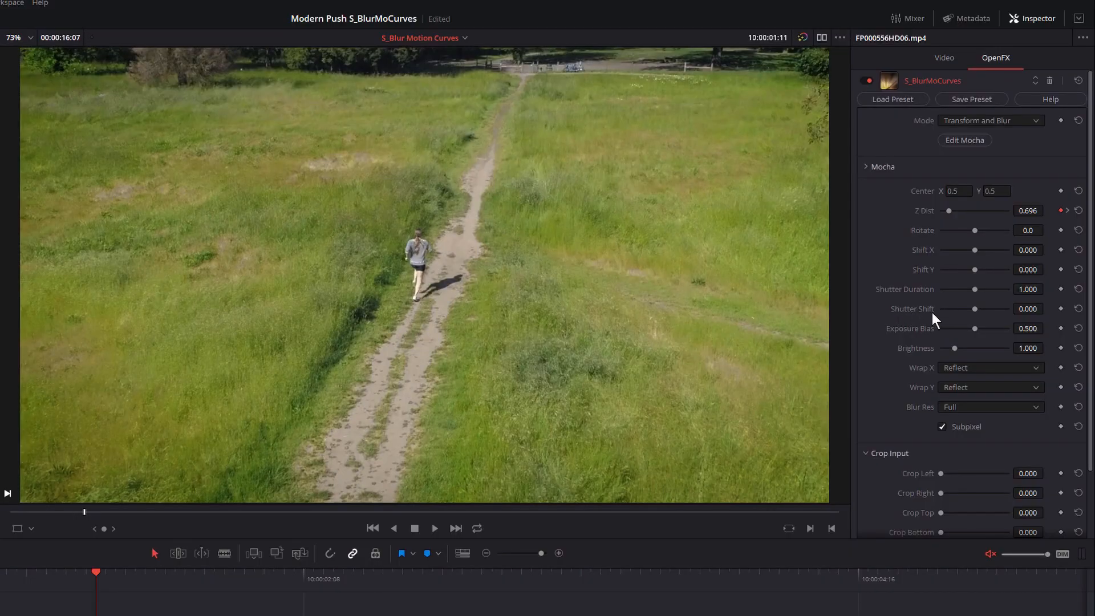
left_click_drag(974, 309, 1032, 307)
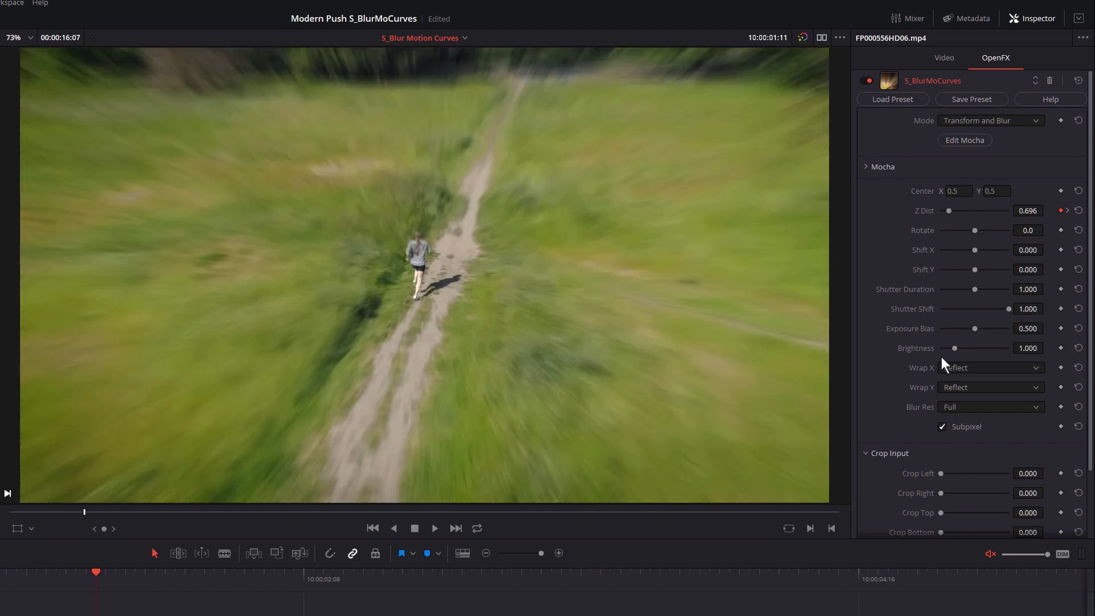
key("Left")
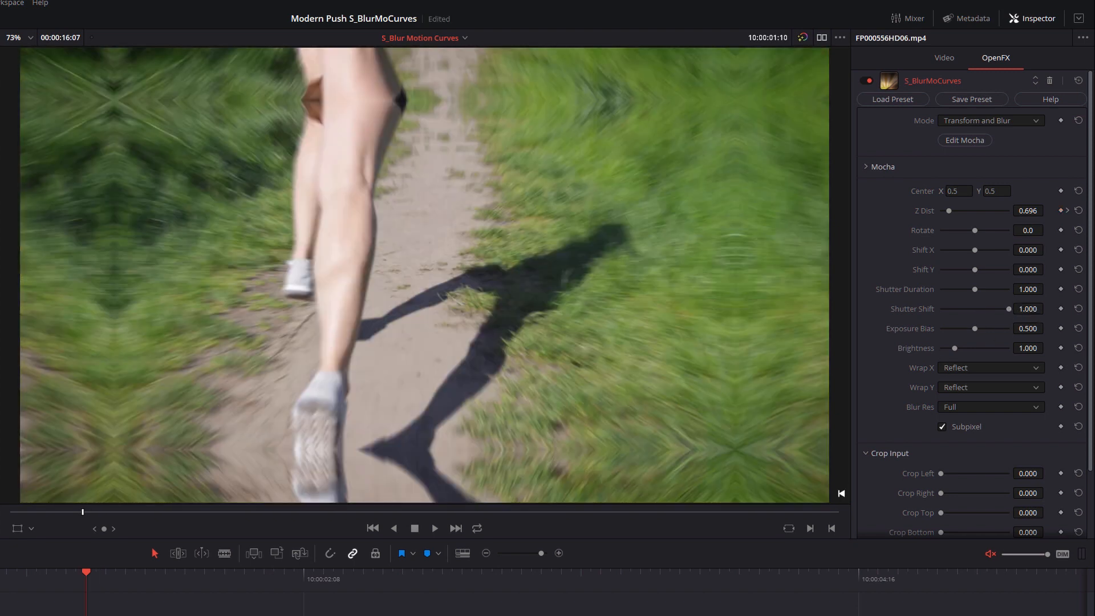
left_click(976, 309)
left_click(941, 309)
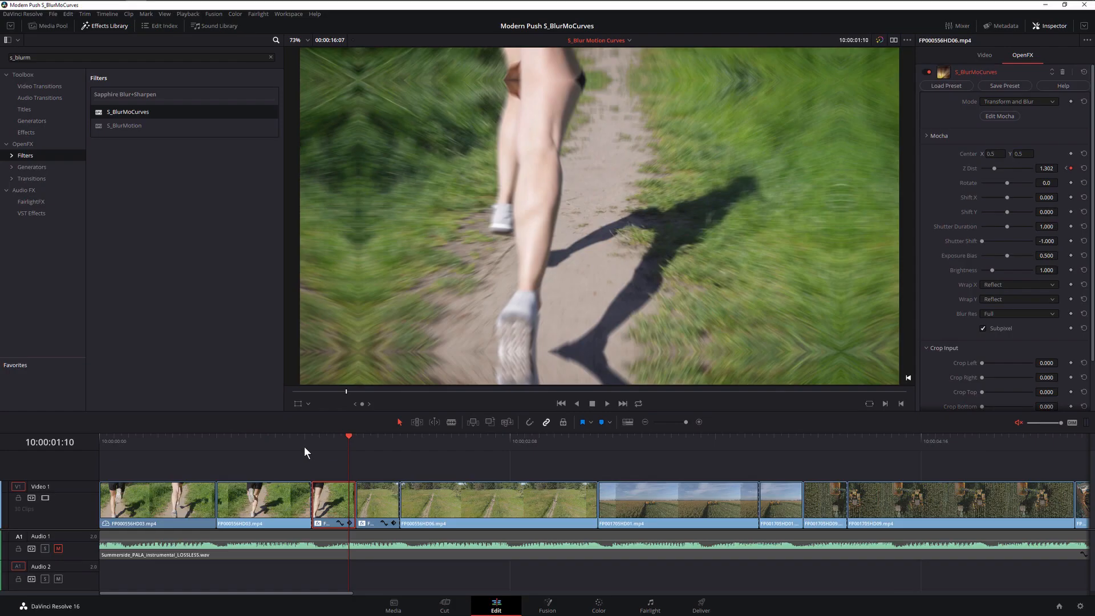
Play back the push transition to check the blur with the changed shutter shifts.
left_click(292, 447)
key("space")
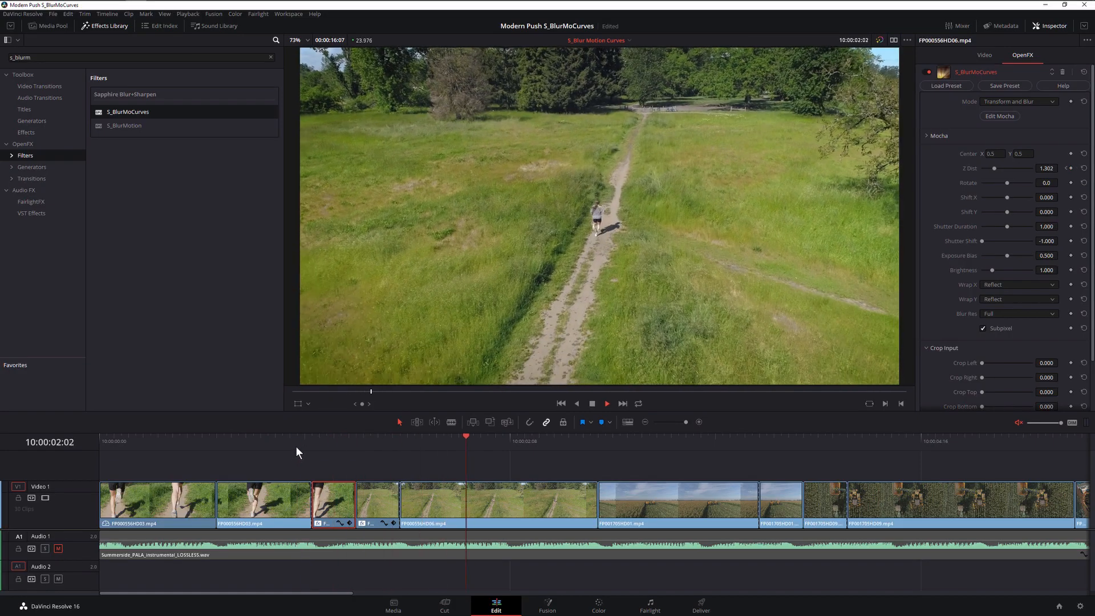
left_click(286, 446)
left_click(284, 446)
key("space")
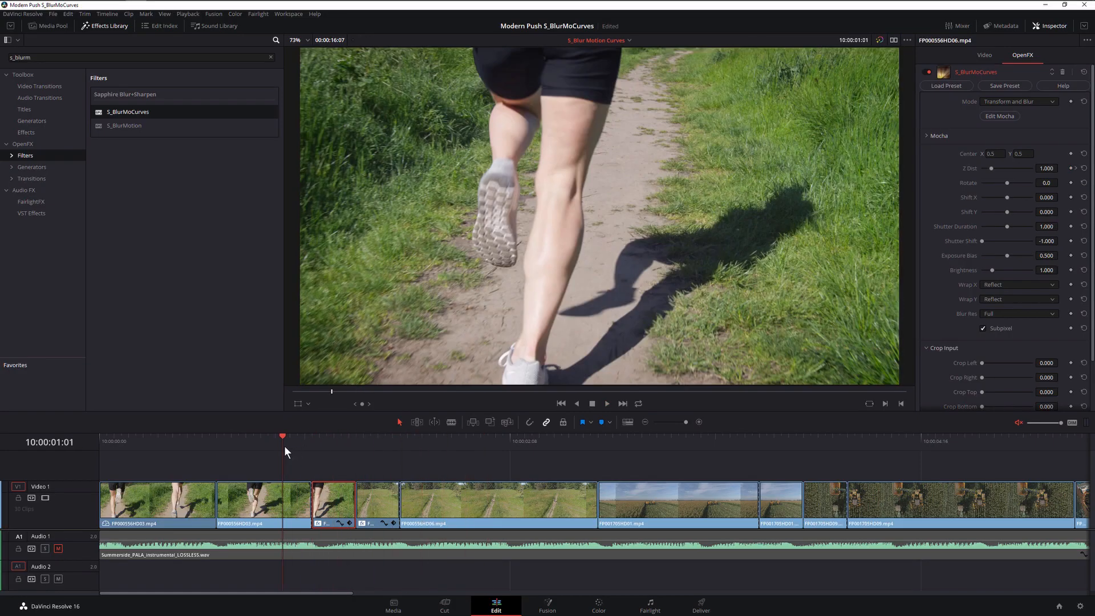
key("space")
Keyframe Rotate at 3.0 on the last frame of the short runner clip, at 10:00:01:10.
left_click(353, 443)
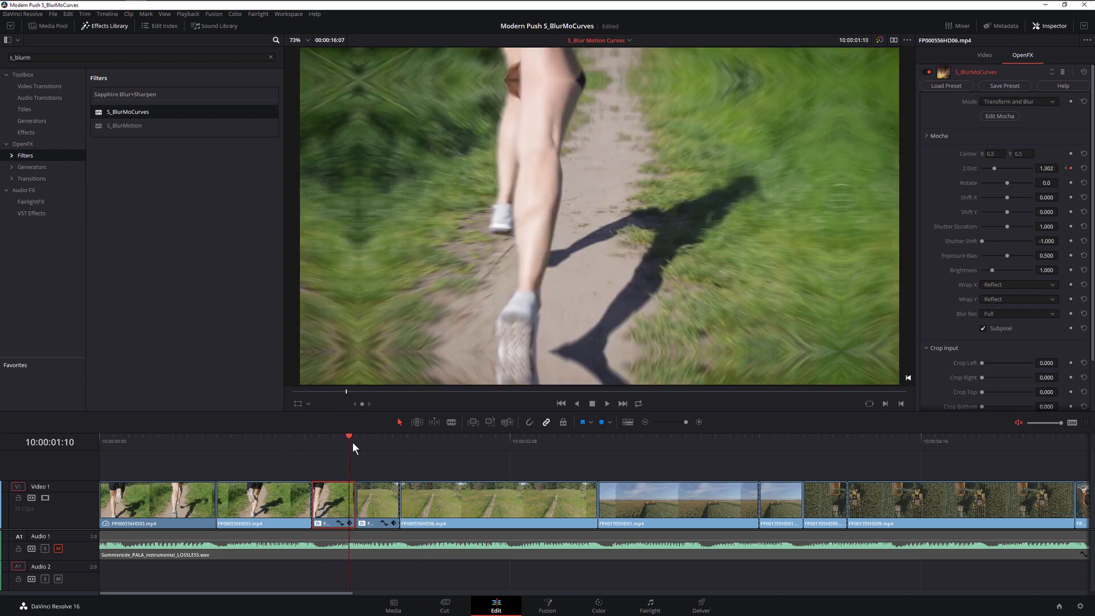
left_click(1061, 183)
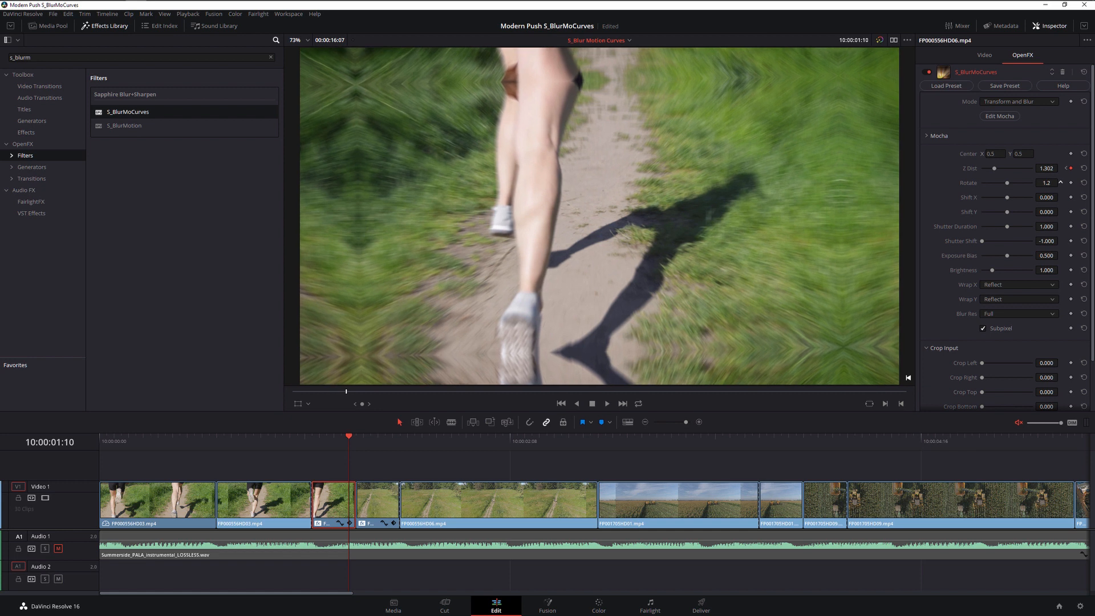
left_click(1061, 183)
left_click(1061, 182)
left_click_drag(1047, 183, 1045, 184)
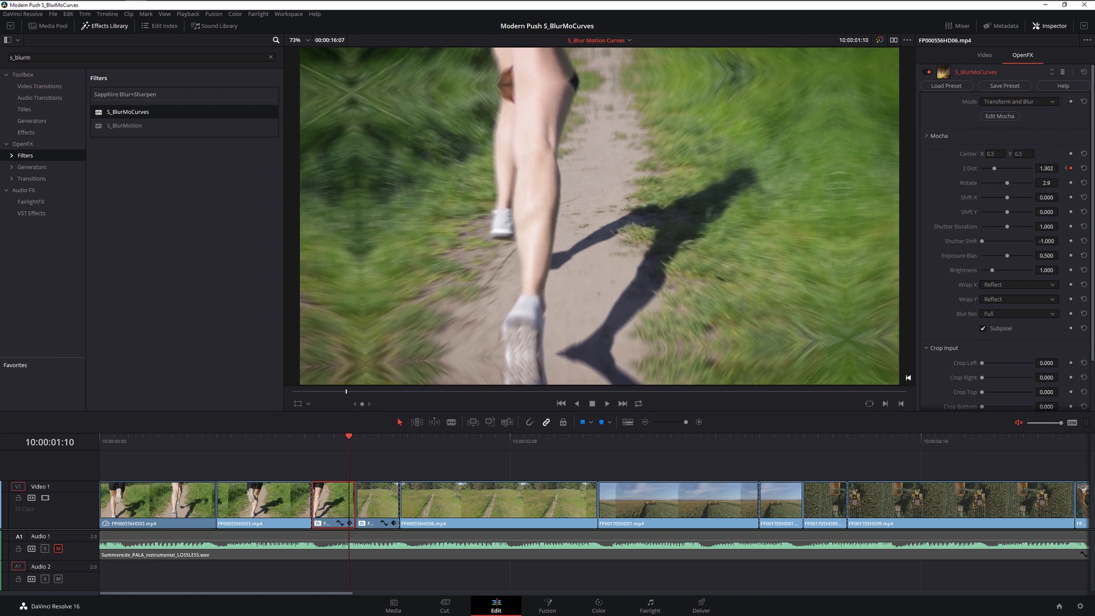
left_click(1072, 183)
Keyframe Rotate at 0 on the first frame of the short runner clip, at 10:00:01:05.
key("Up")
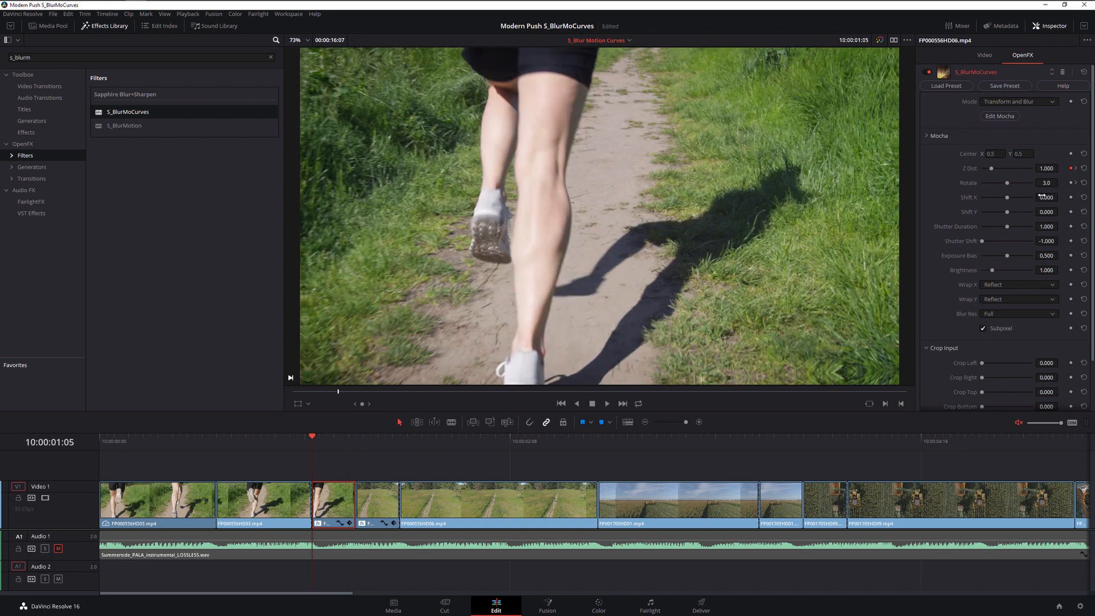
left_click_drag(1046, 183, 1048, 183)
type("0")
key("Return")
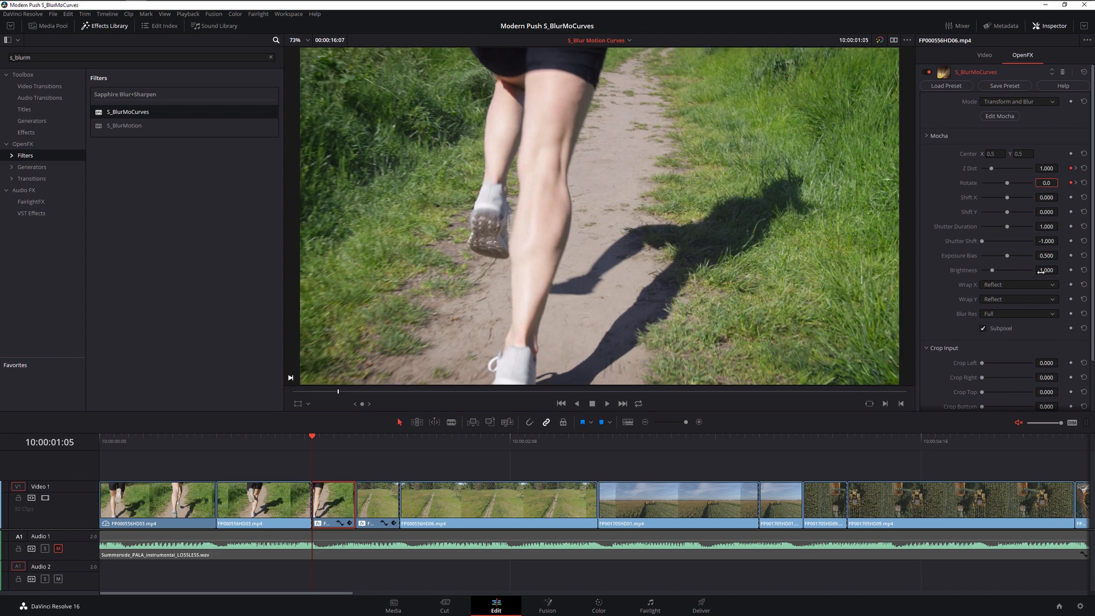
Keyframe Brightness at 1.150 on the runner clip's last frame and on the short field clip's first frame.
left_click(353, 437)
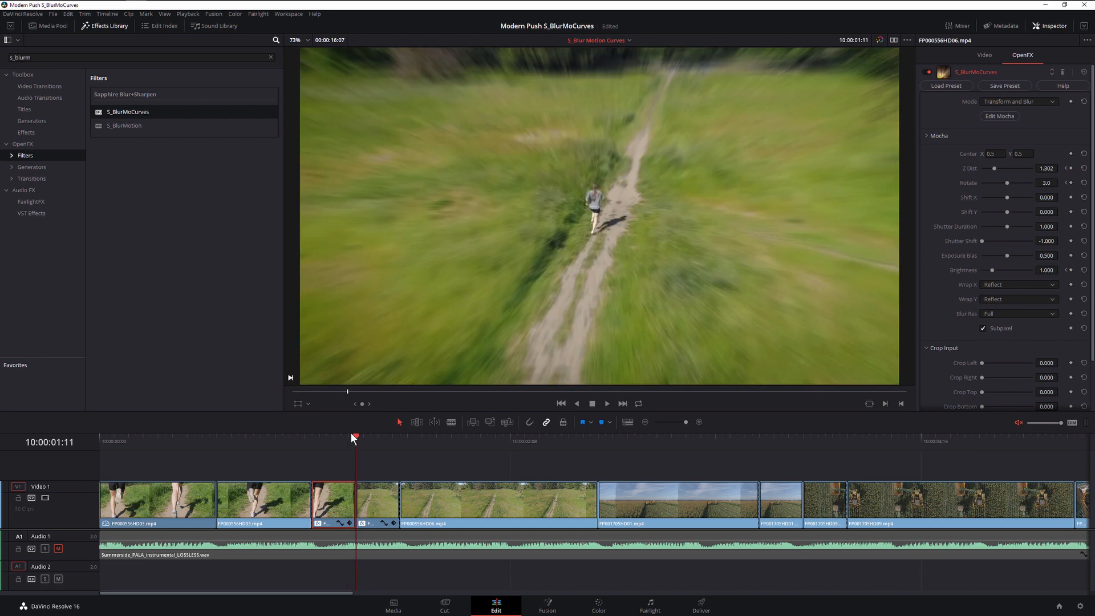
key("Left")
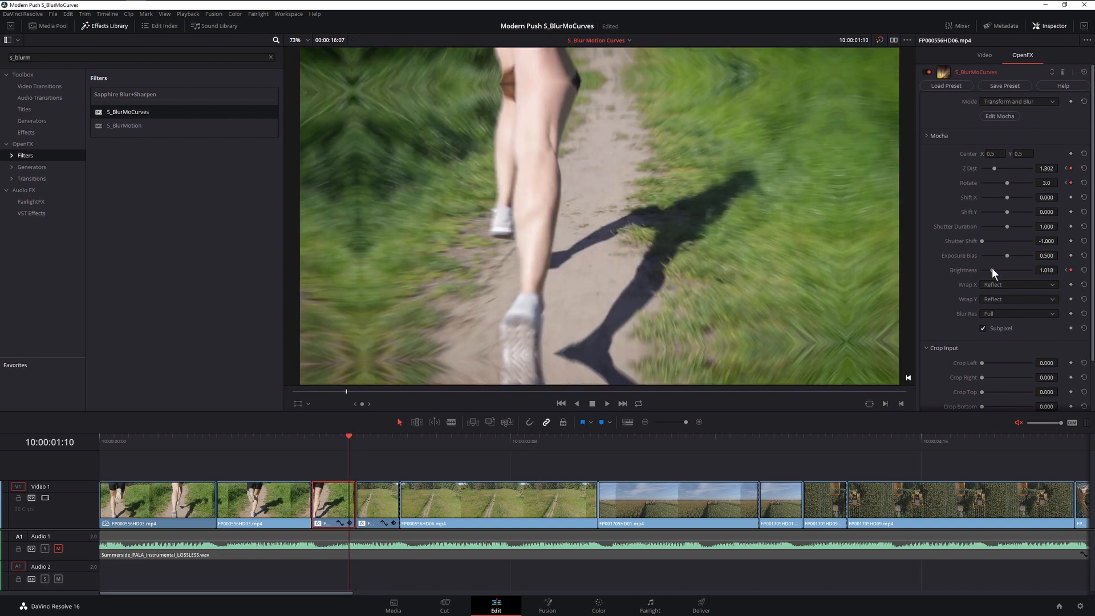
left_click_drag(992, 269, 1039, 269)
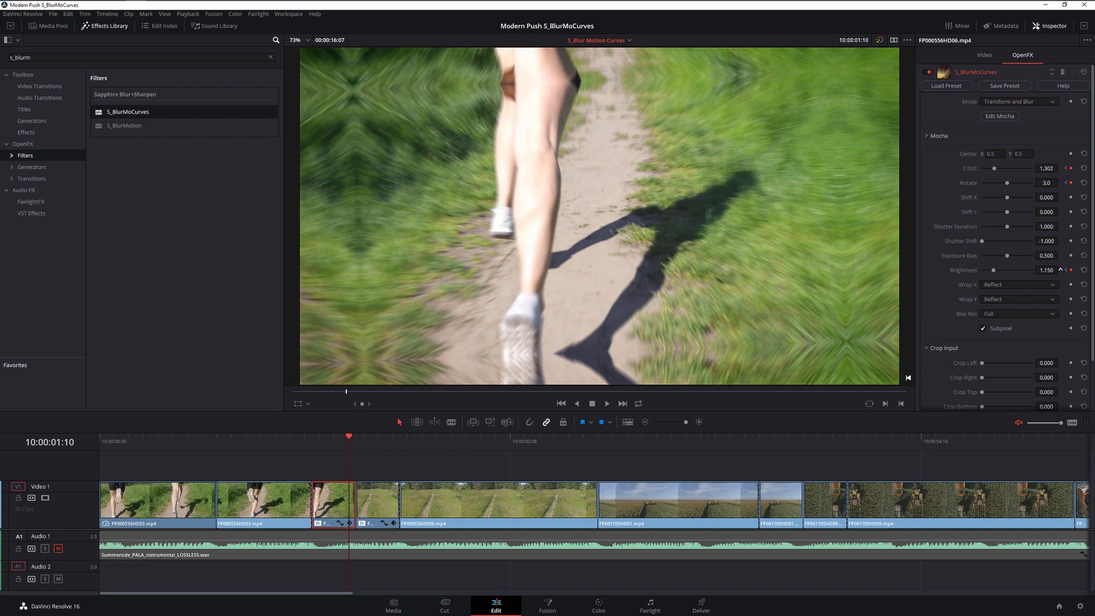
left_click_drag(1046, 270, 1047, 270)
key("Right")
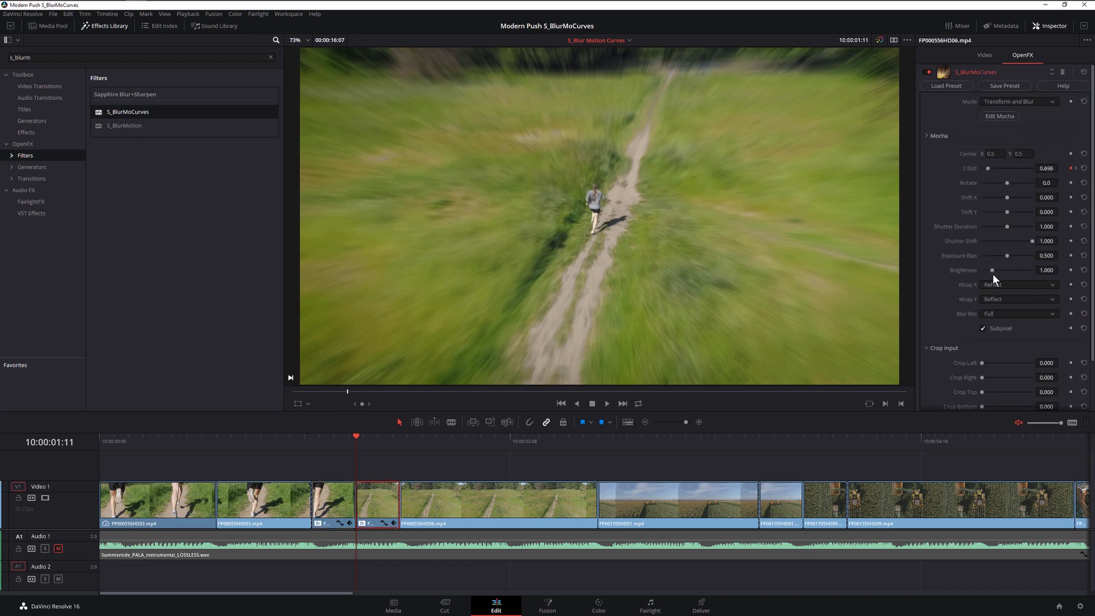
left_click_drag(1060, 270, 1076, 270)
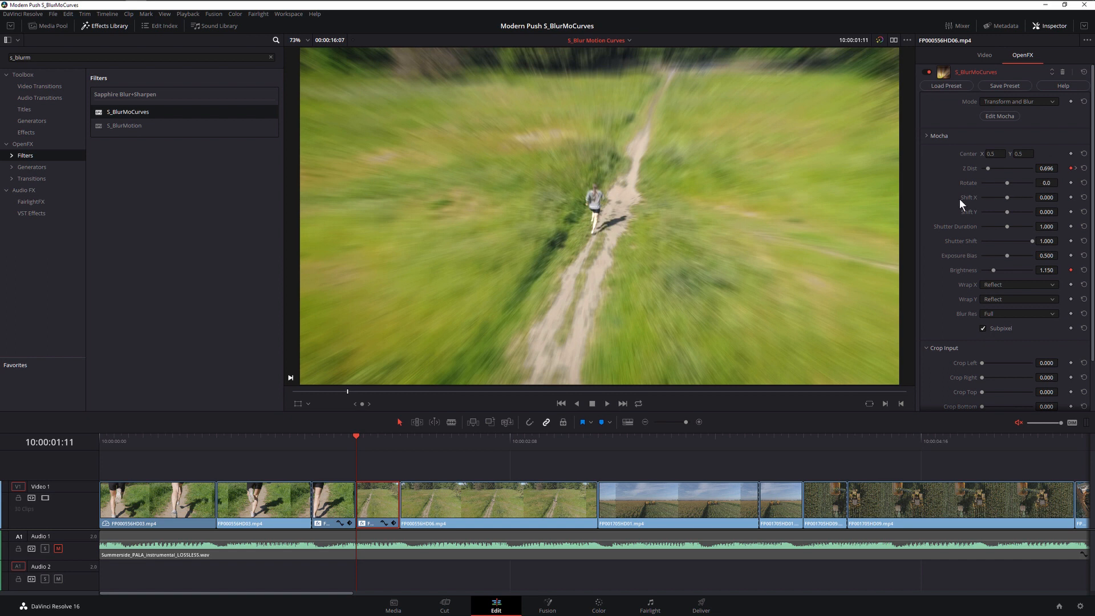
Keyframe Rotate at -3.1 on the first frame of the short field clip, at 10:00:01:11.
left_click_drag(1043, 183, 1062, 183)
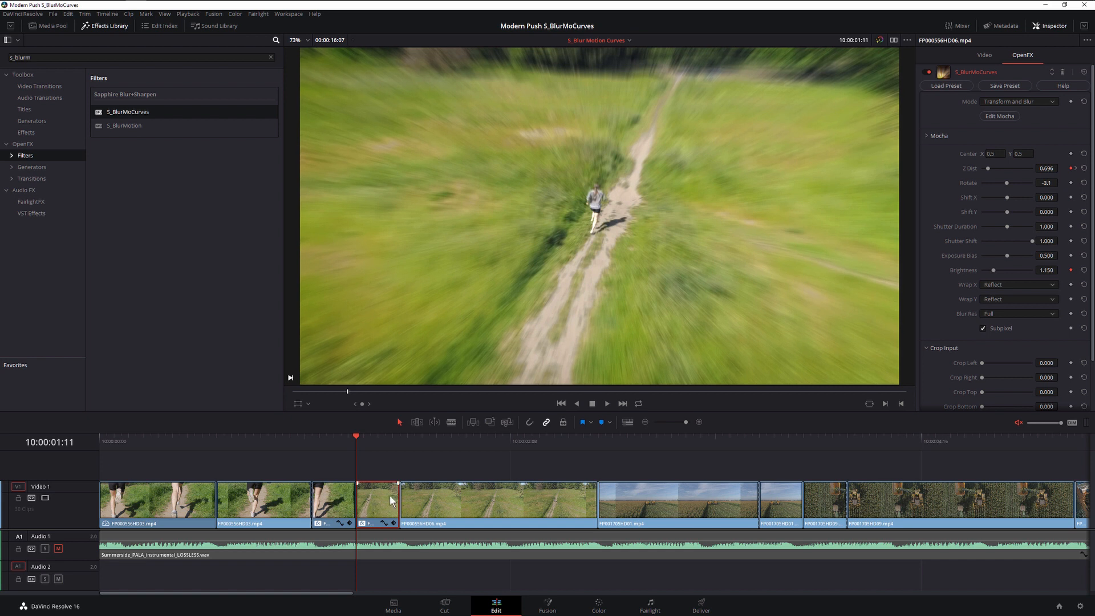
left_click(1070, 182)
Keyframe Rotate at 0 and set Brightness to 1.000 on the short field clip's last frame, at 10:00:01:16.
key("space")
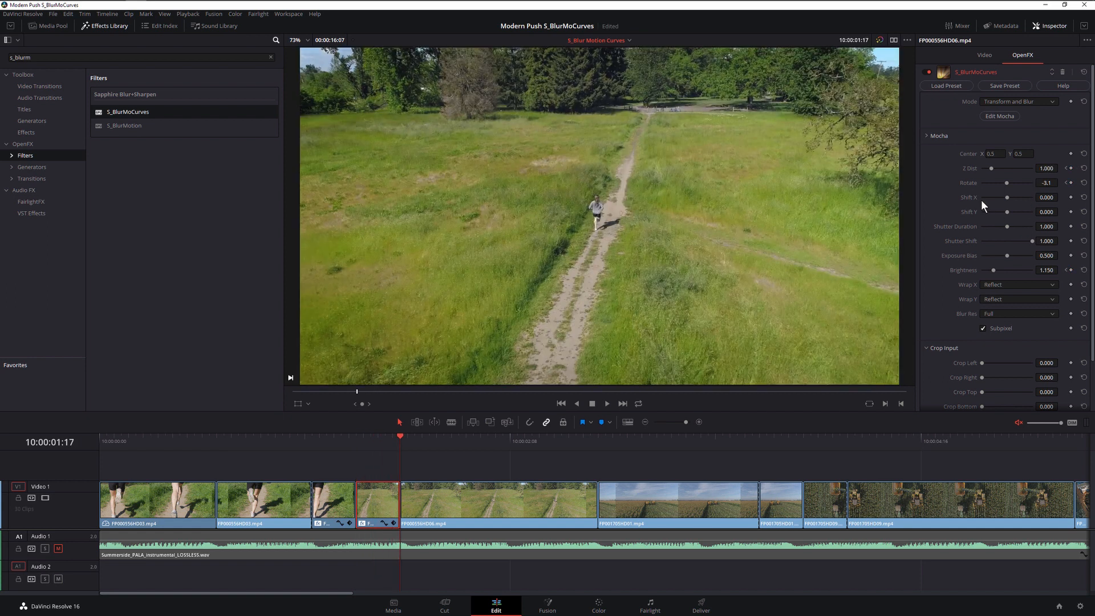
key("Left")
left_click(1071, 168)
double_click(1051, 182)
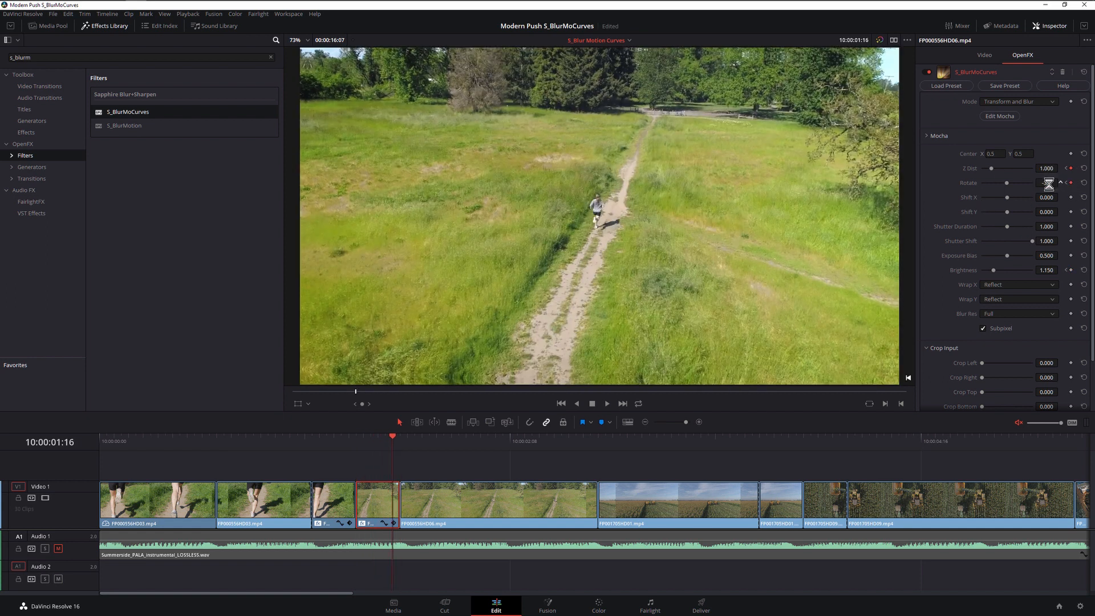
type("0")
key("Return")
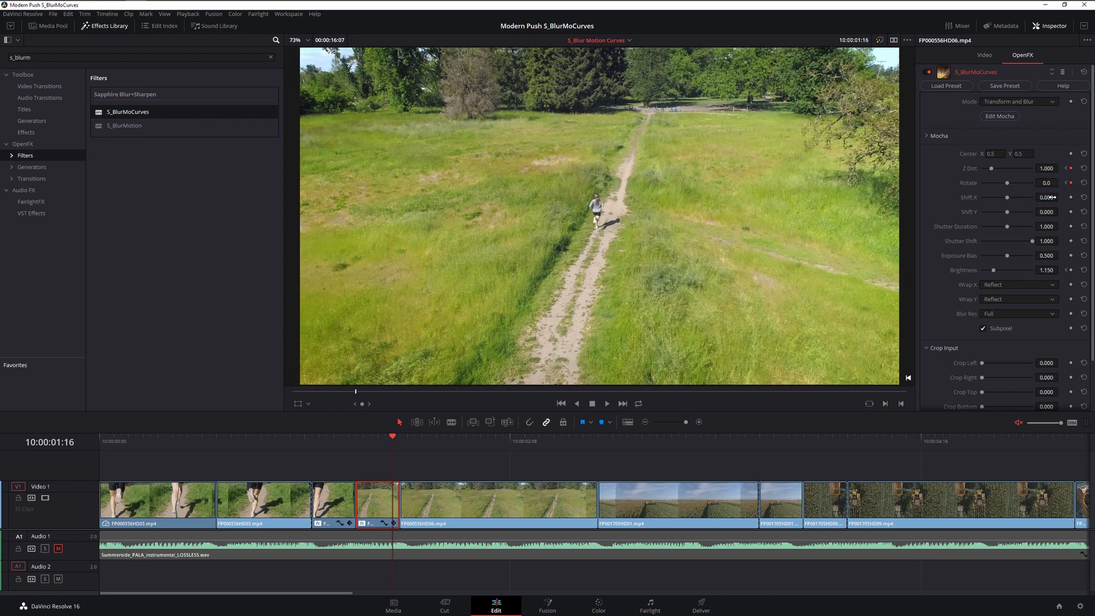
key("Tab")
type("1")
key("Return")
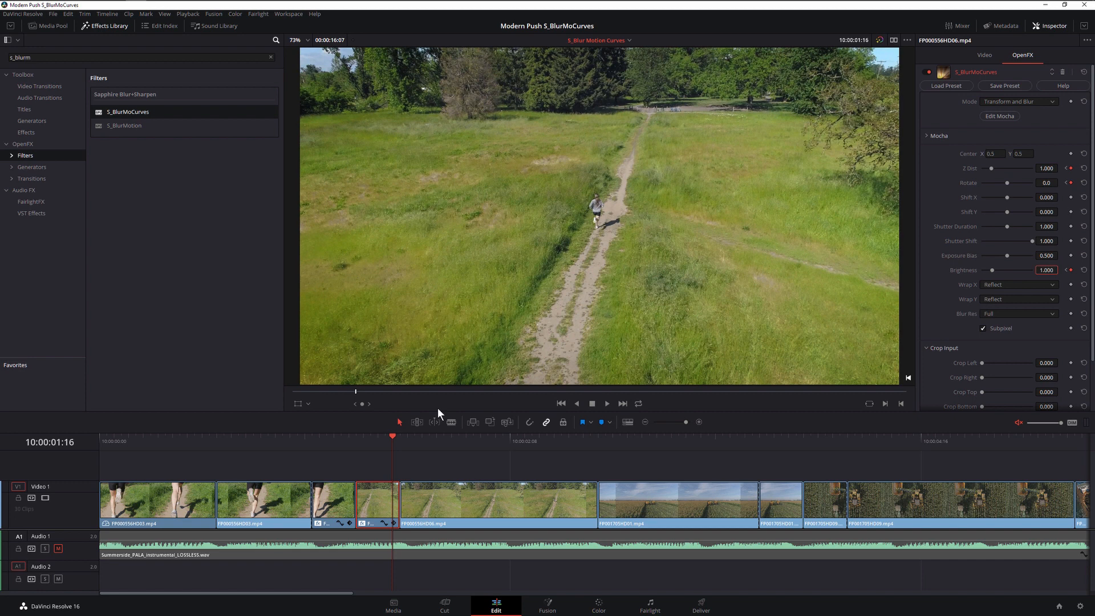
Play back the runner-to-field transition several times from just before the cut to check the rotation and brightness.
left_click(283, 451)
key("space")
left_click(279, 450)
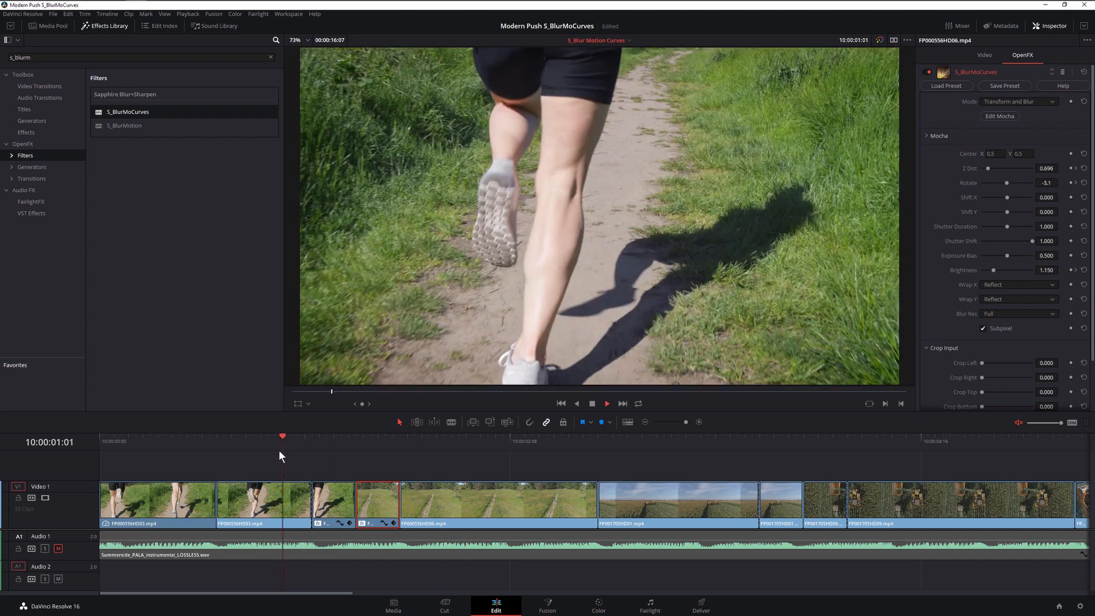
left_click(283, 450)
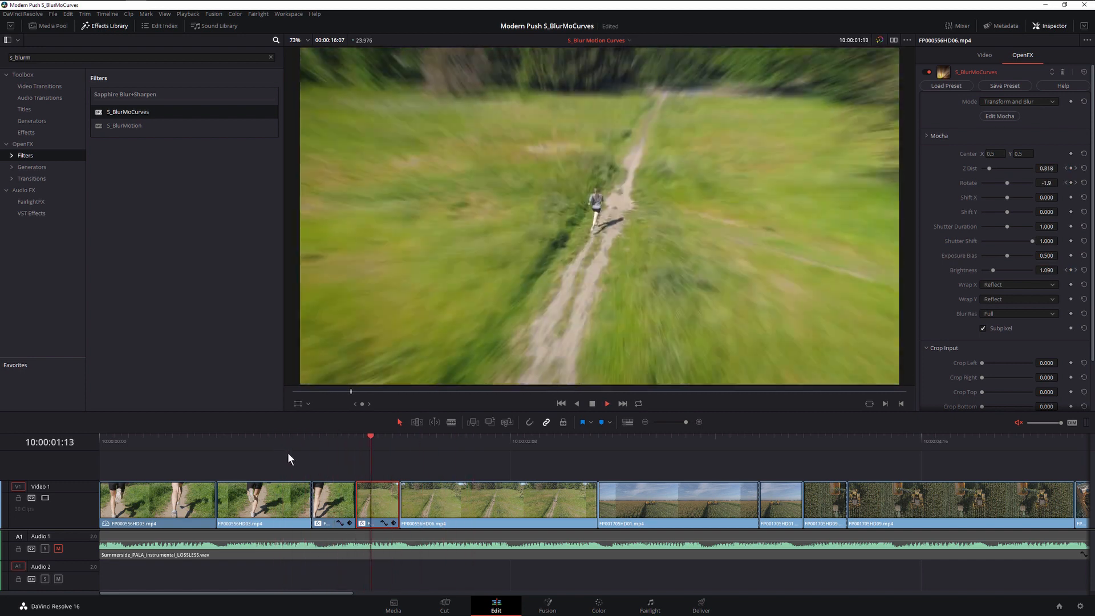
left_click(283, 449)
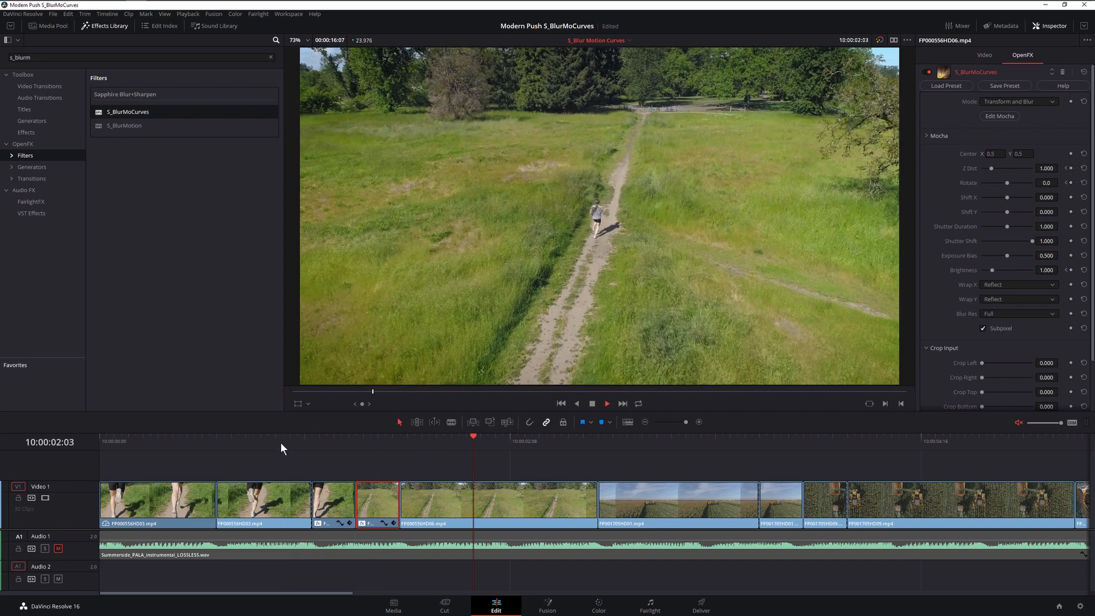
left_click(285, 450)
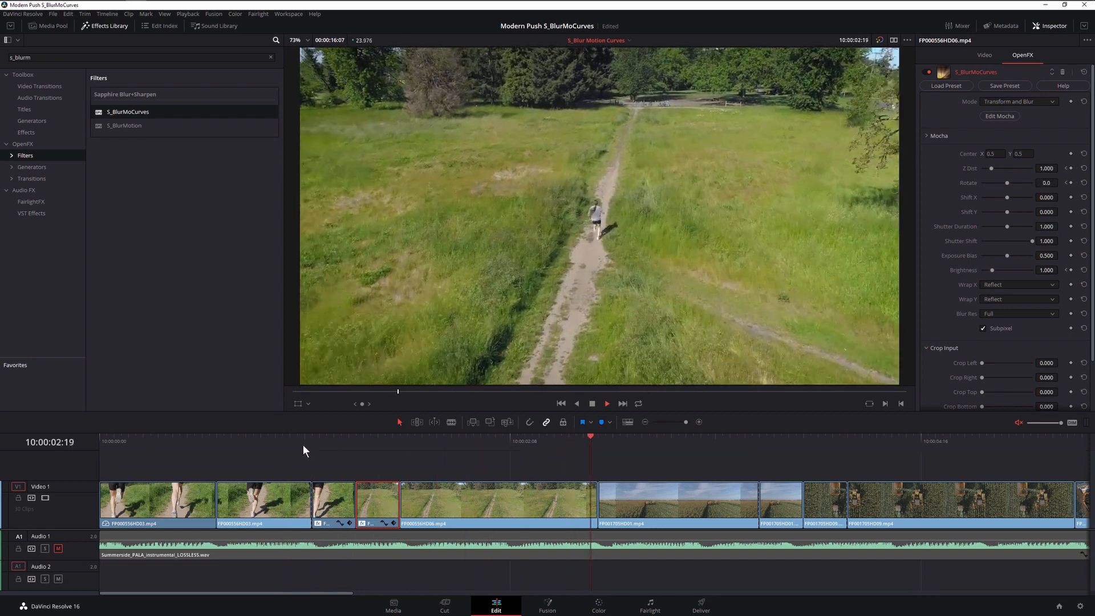
left_click(298, 447)
left_click_drag(301, 446, 328, 446)
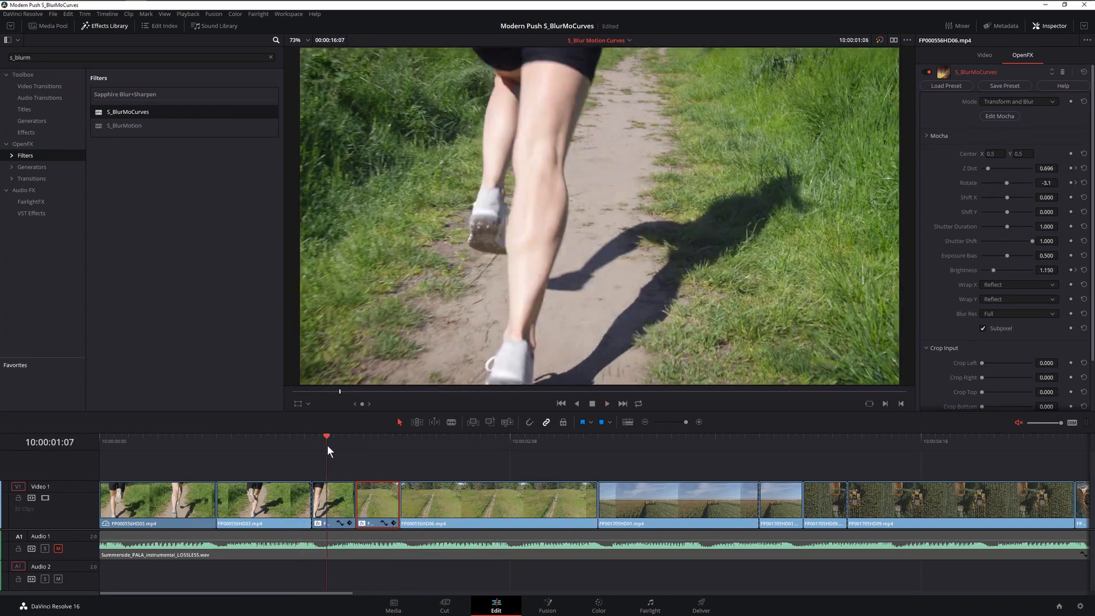
key("space")
Start saving the short field clip's S_BlurMoCurves settings as a preset and enlarge the preset save dialog.
left_click(370, 448)
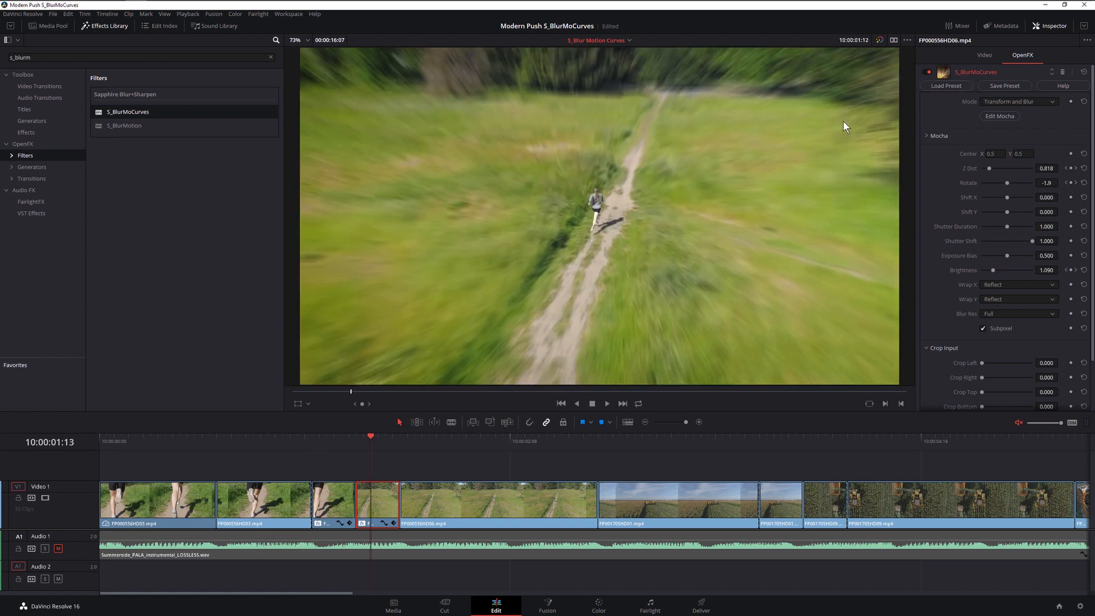
scroll(973, 71, "down", 1)
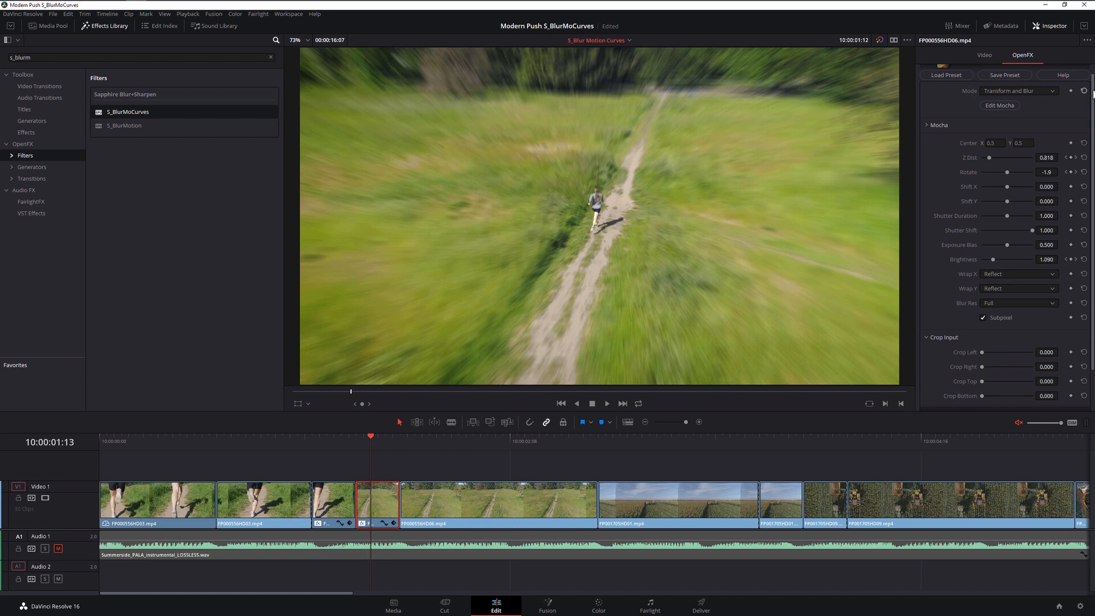
scroll(987, 76, "up", 1)
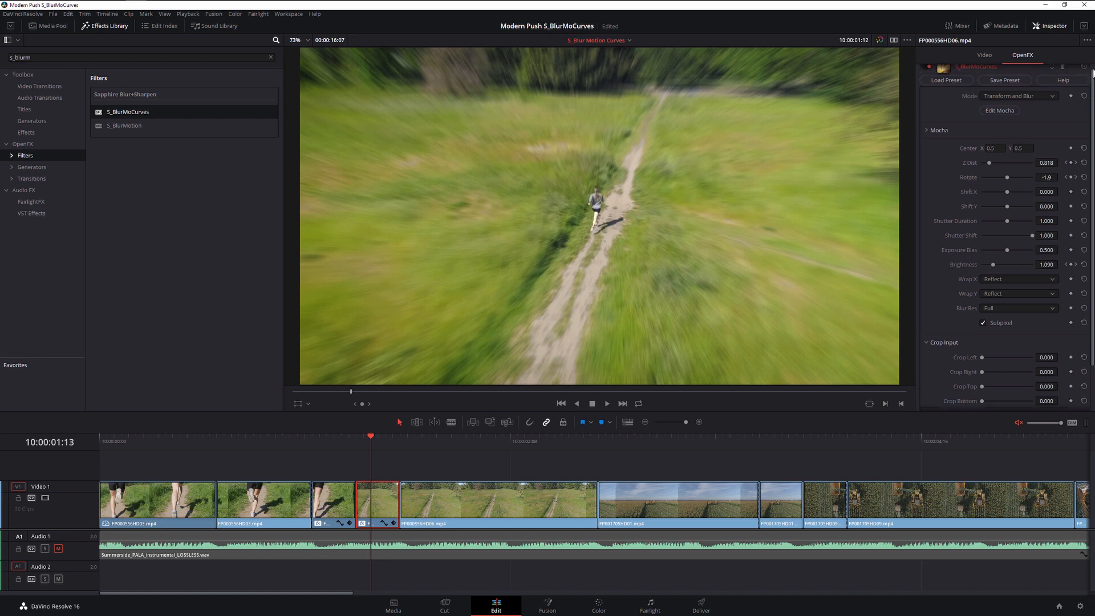
left_click(1010, 84)
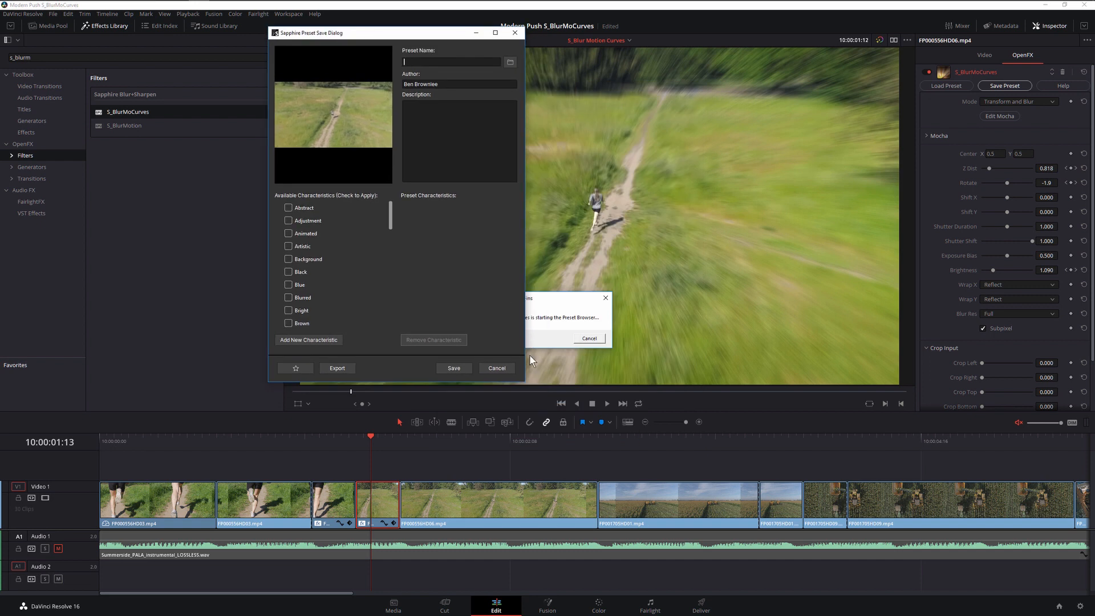
left_click_drag(526, 355, 777, 354)
left_click_drag(408, 26, 408, 54)
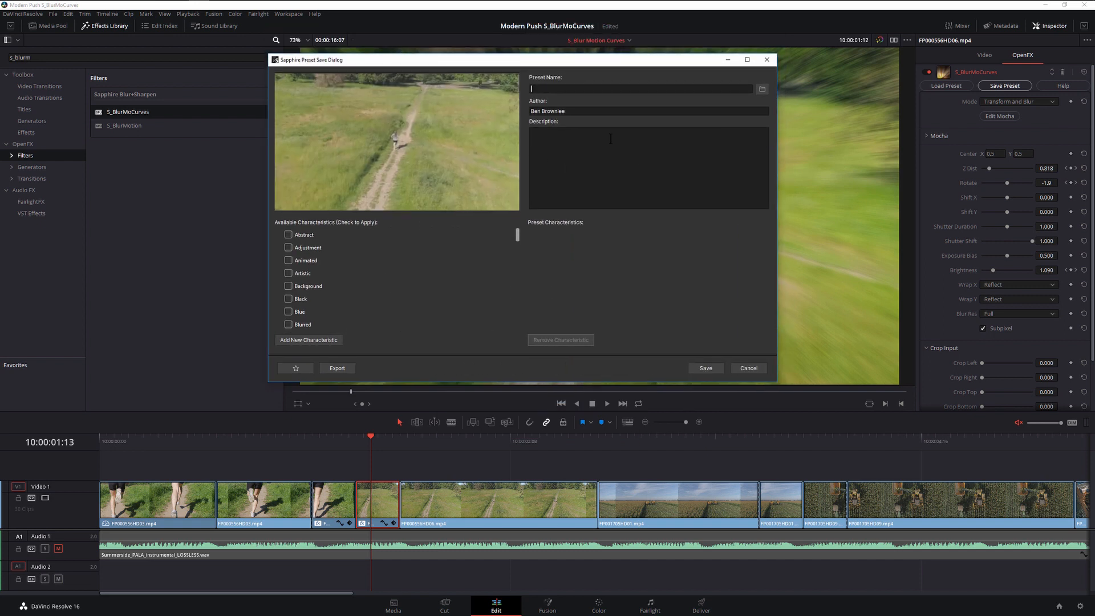
Name the preset "Zoom Out Spin CCW Bright -In", copy the name for reuse, and save the preset.
type("Zpp")
type("m Out")
type(" Spin CCW")
key("BackSpace")
type("B")
type("ht -In")
key("ctrl+a")
key("ctrl+c")
left_click(718, 368)
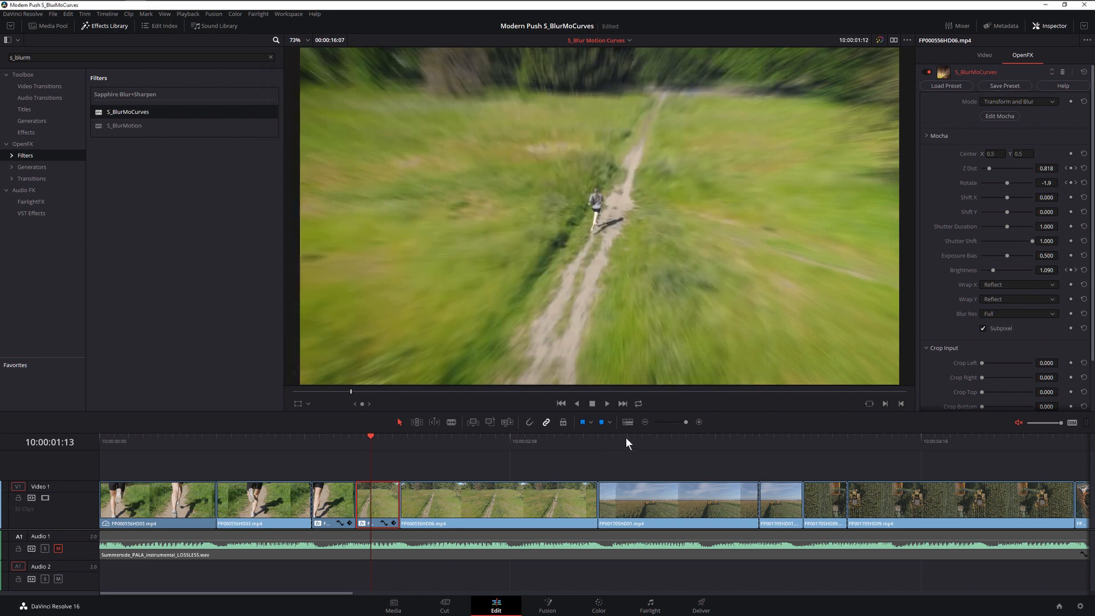
Save the short runner clip's S_BlurMoCurves settings as a preset named "Zoom Out Spin CCW Bright -Out".
left_click(342, 440)
left_click(350, 509)
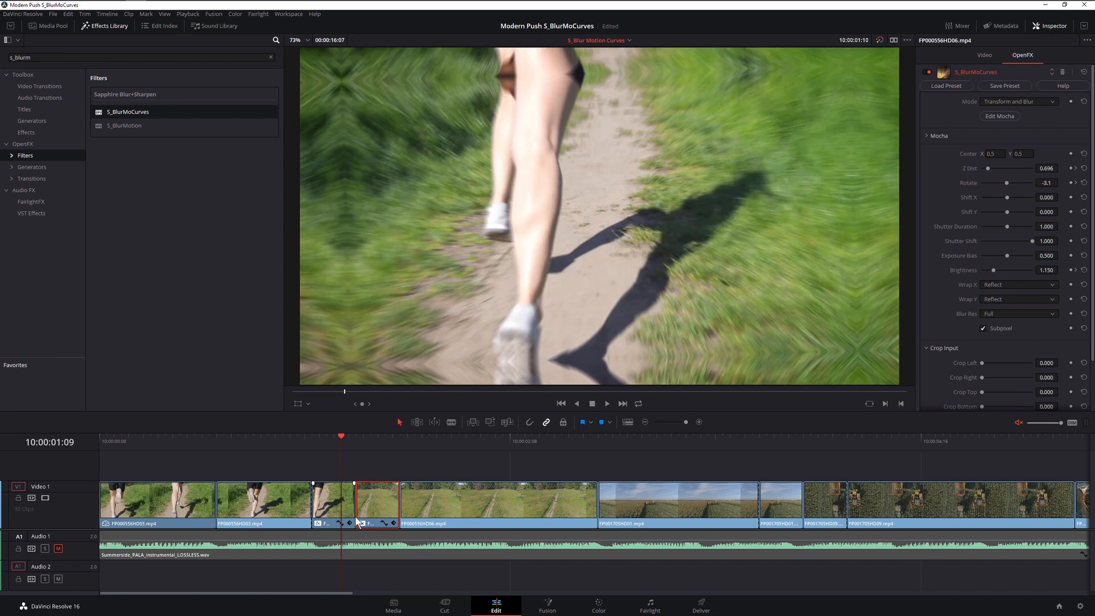
left_click(349, 437)
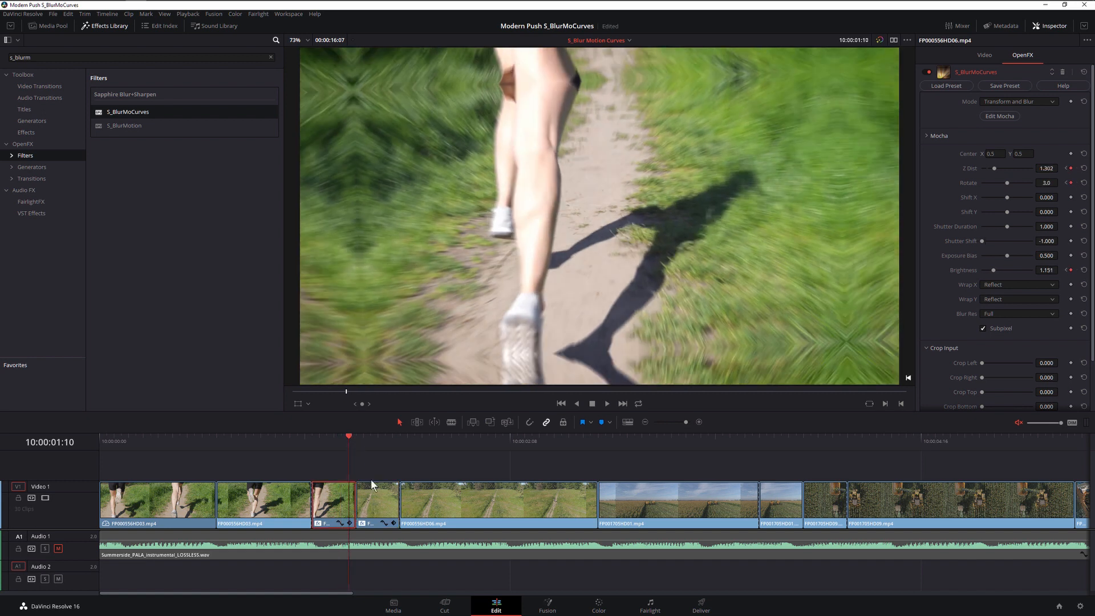
left_click(1005, 86)
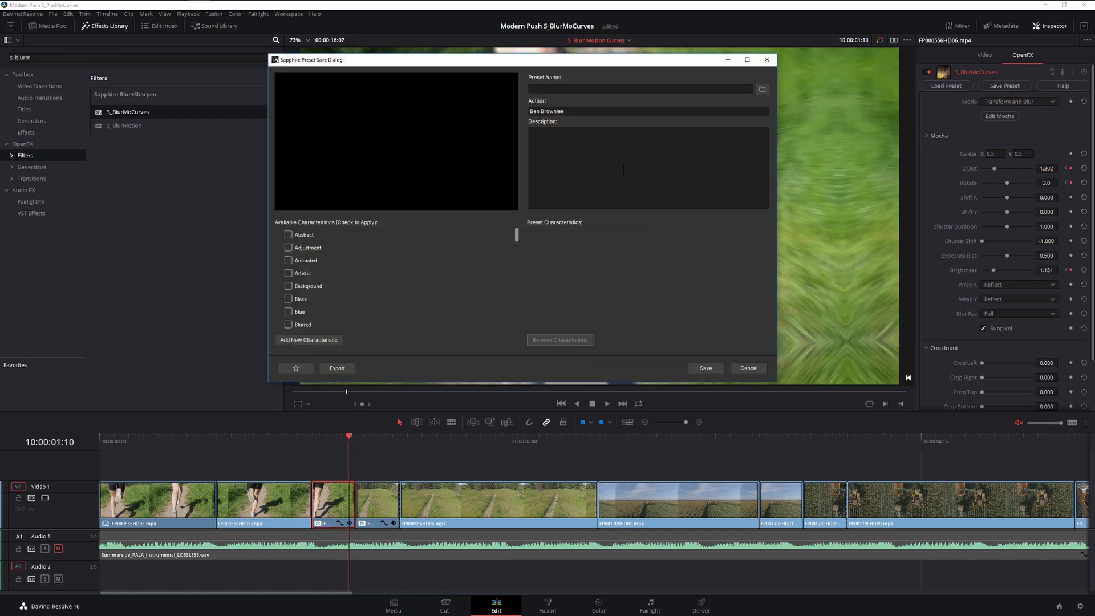
left_click(547, 89)
key("ctrl+v")
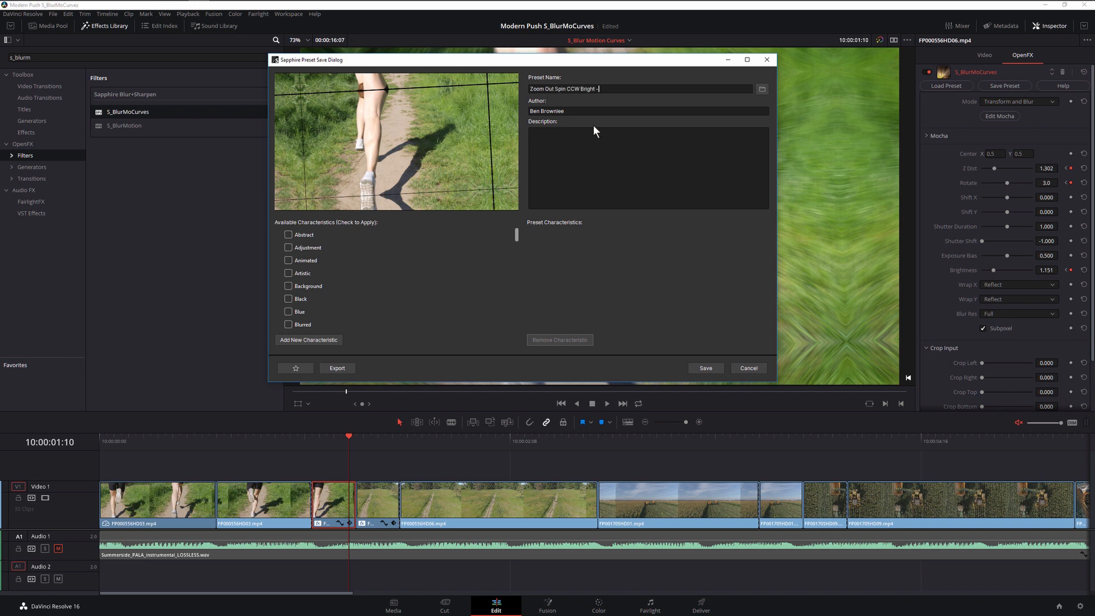
type("Out")
left_click(708, 368)
Apply S_BlurMoCurves to the short FP001705HD01.mp4 clip at 10:00:03:18 and show its effect settings.
left_click(761, 443)
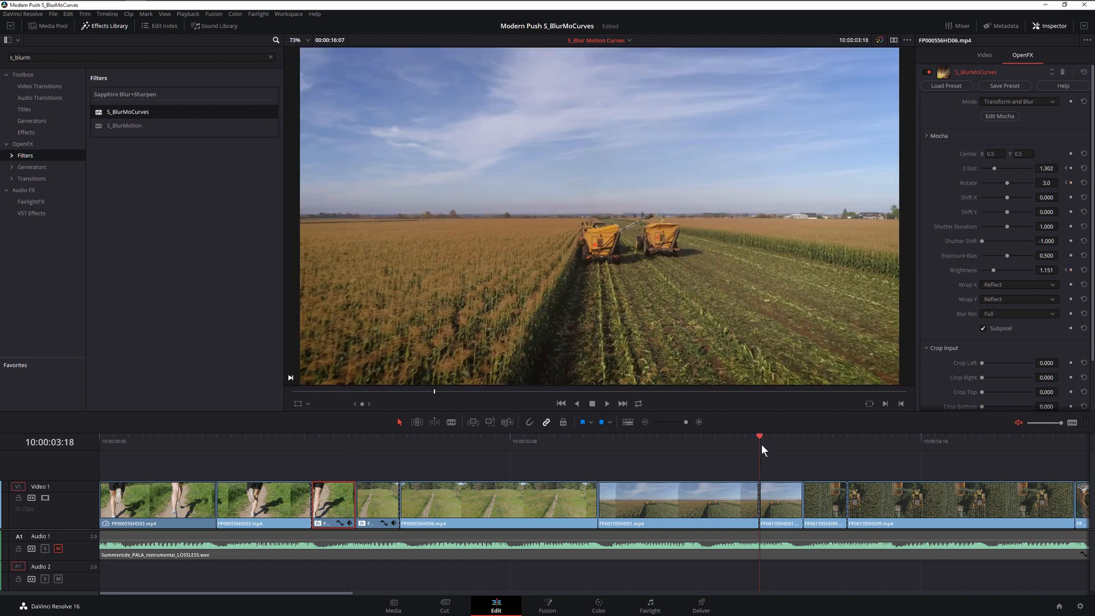
left_click(796, 504)
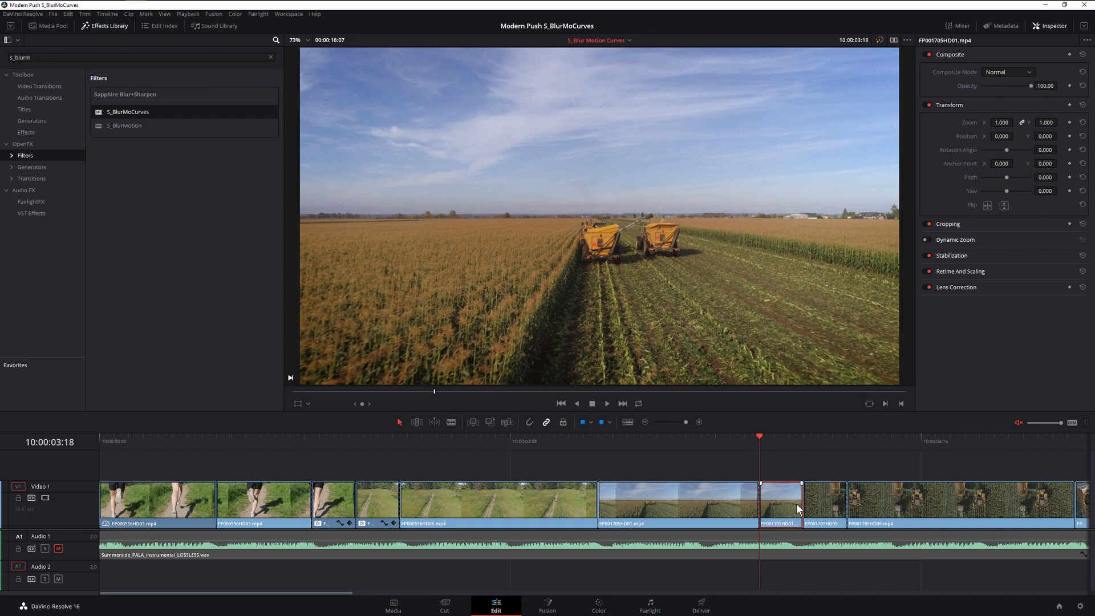
left_click_drag(132, 111, 795, 504)
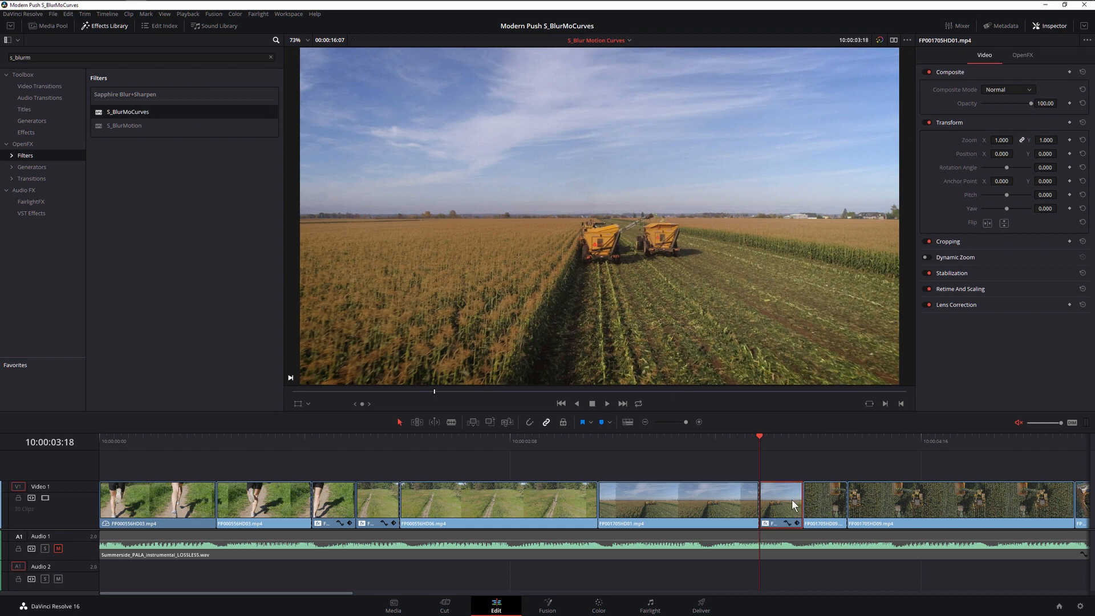
left_click(1031, 55)
Open the preset browser for the short FP001705HD01.mp4 clip's effect, list only the favorites and enlarge their thumbnails.
left_click(946, 86)
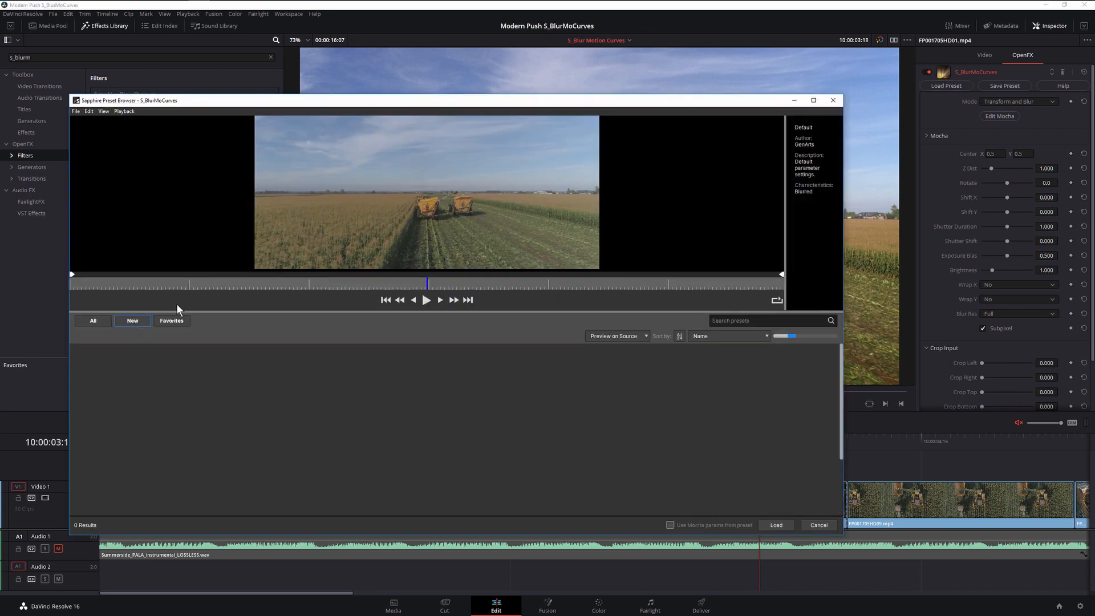
left_click(106, 322)
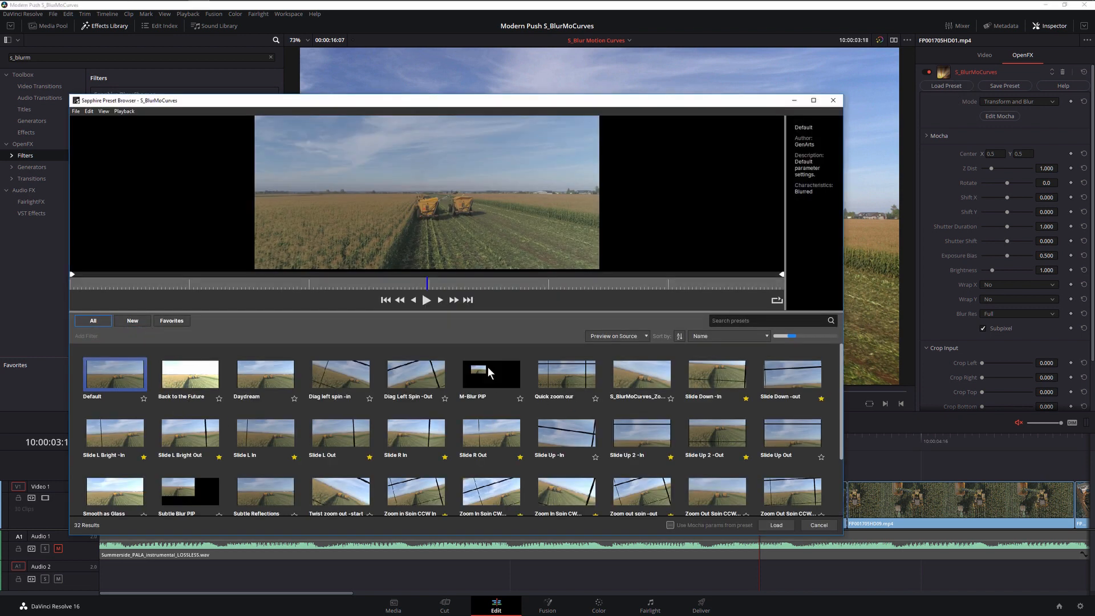
left_click(170, 320)
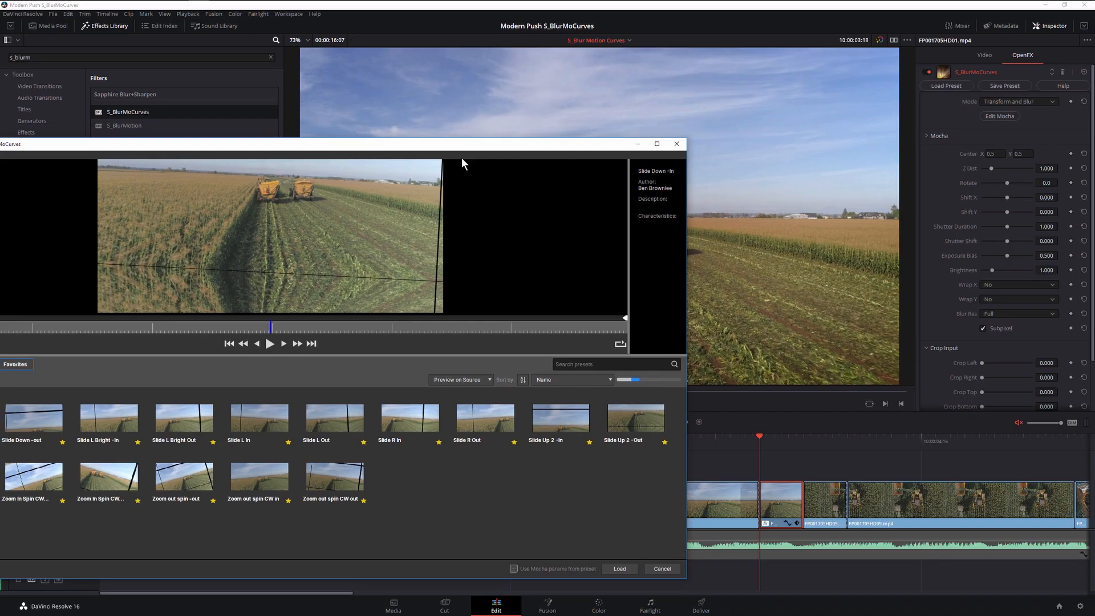
left_click_drag(460, 158, 594, 56)
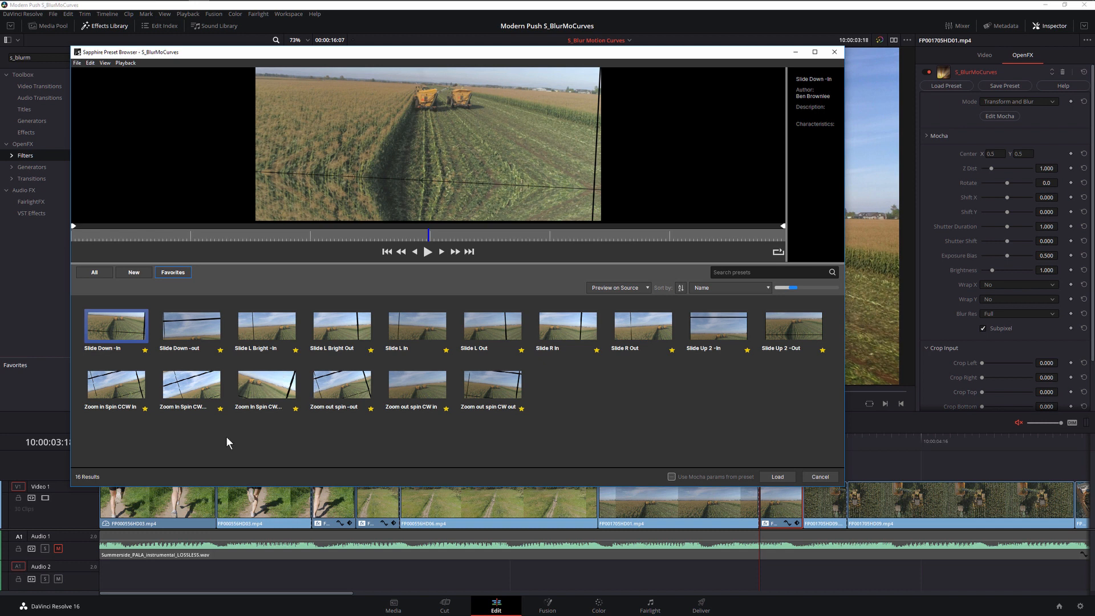
left_click_drag(791, 288, 799, 288)
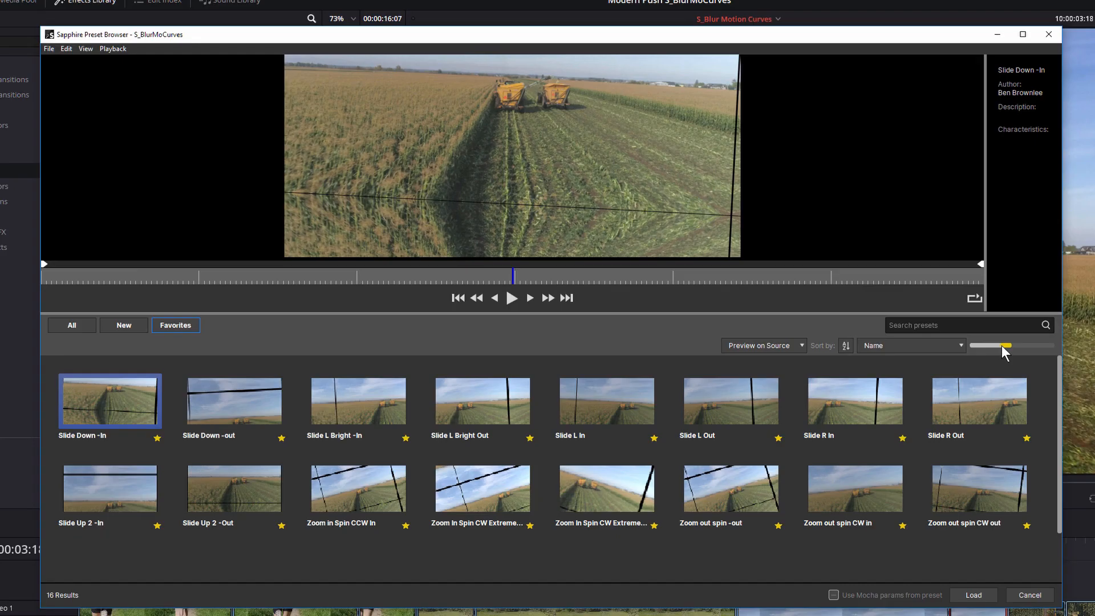
left_click_drag(1002, 345, 1038, 346)
Load the "Zoom In Spin CW Extreme blur Out" preset onto the short FP001705HD01.mp4 clip.
scroll(1056, 423, "down", 1)
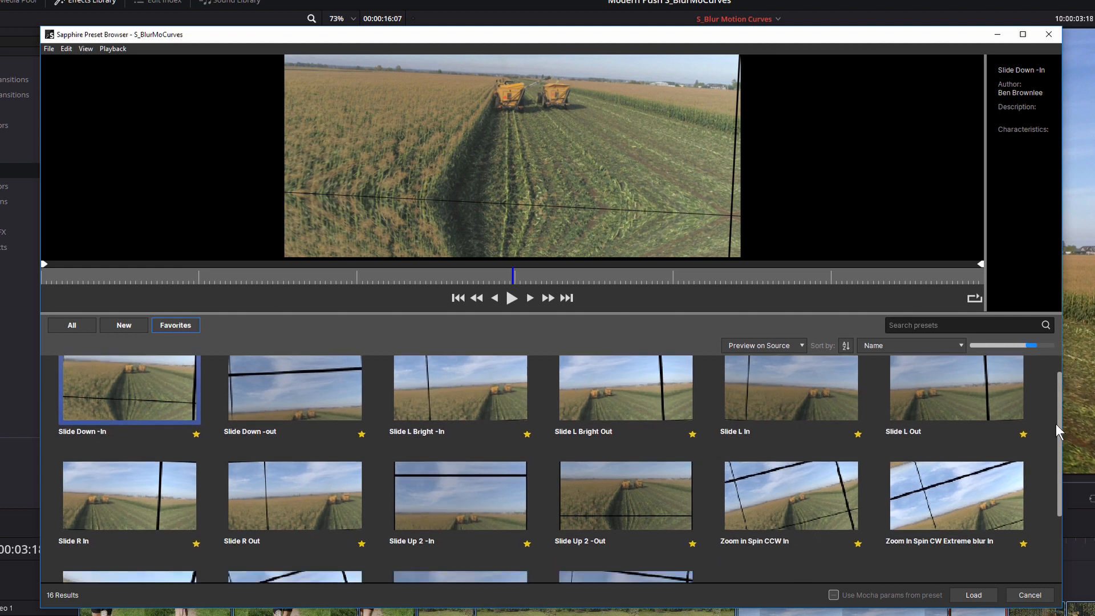
scroll(1055, 423, "down", 3)
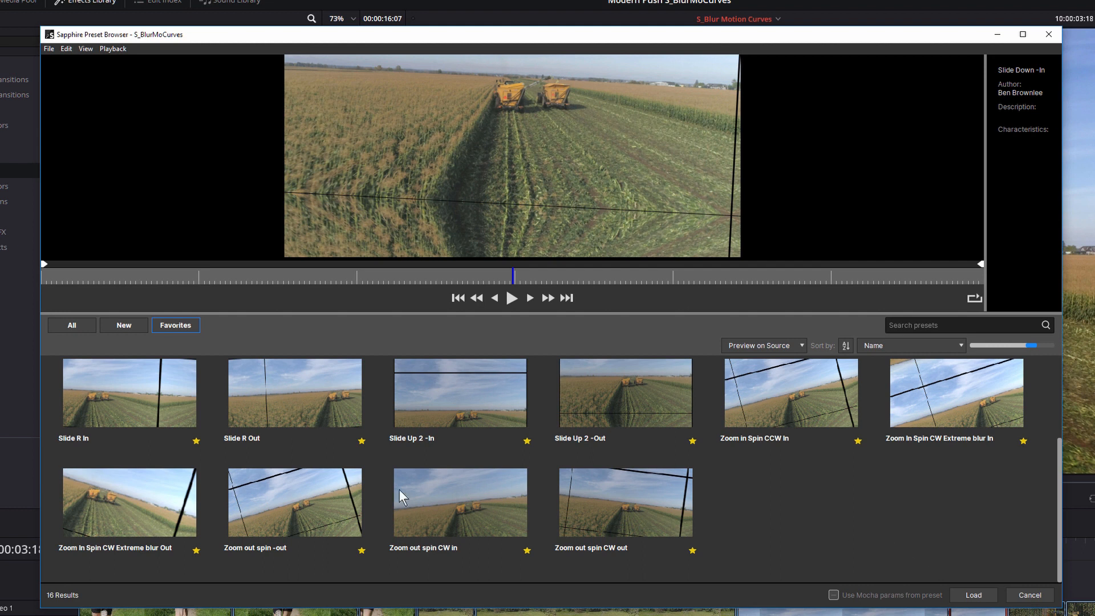
left_click(114, 504)
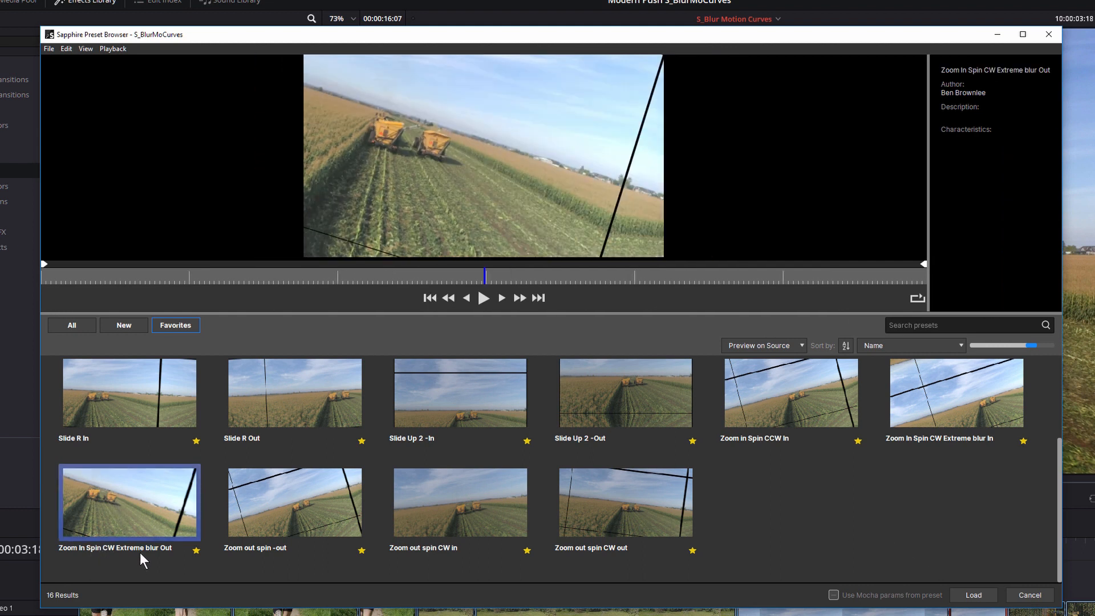
left_click(977, 594)
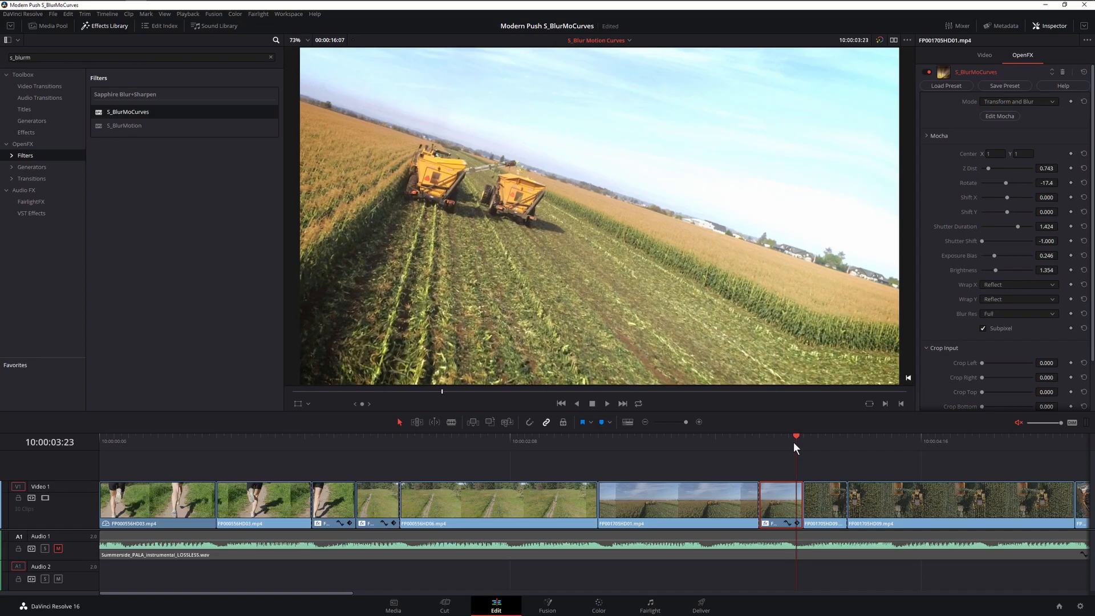
Keyframe Z Dist, Rotate and Brightness on the short FP001705HD01.mp4 clip's last frame, at 10:00:03:23, and return to its first frame.
key("Right")
key("Left")
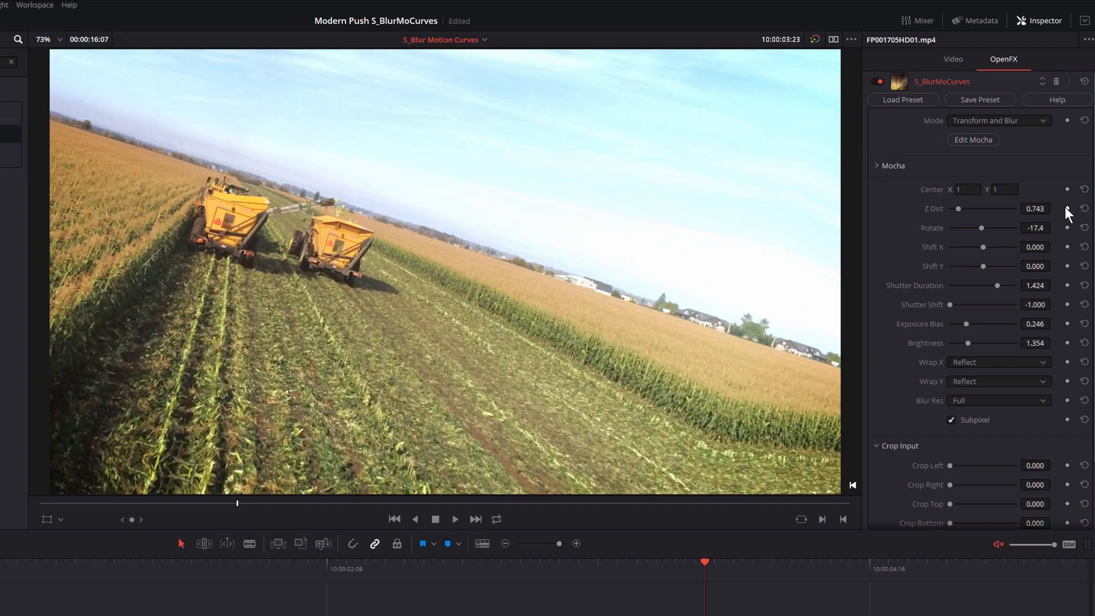
left_click(1067, 208)
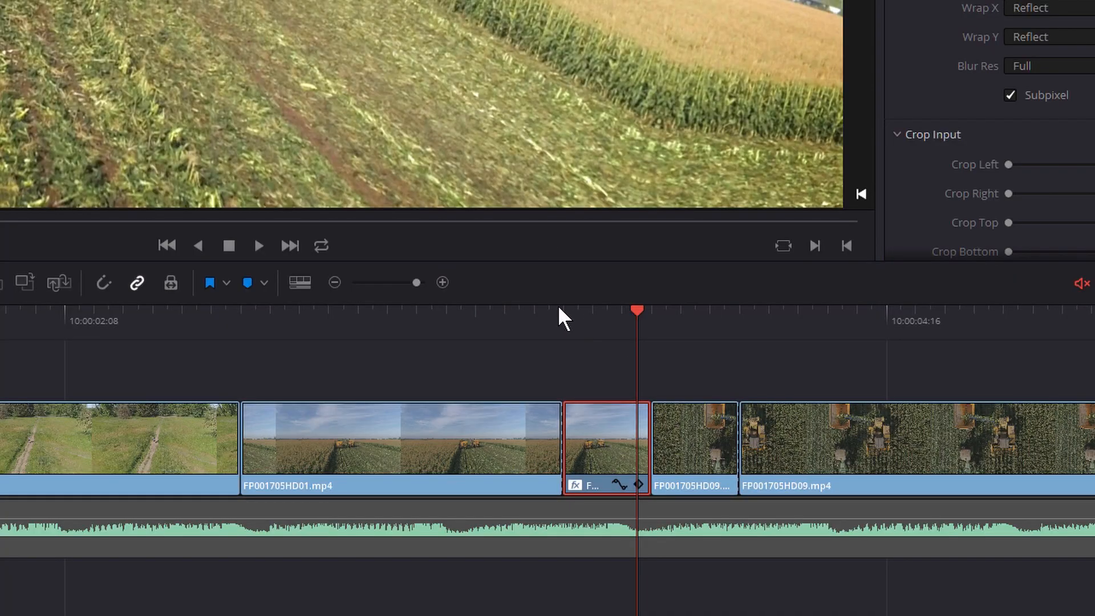
left_click_drag(596, 312, 565, 314)
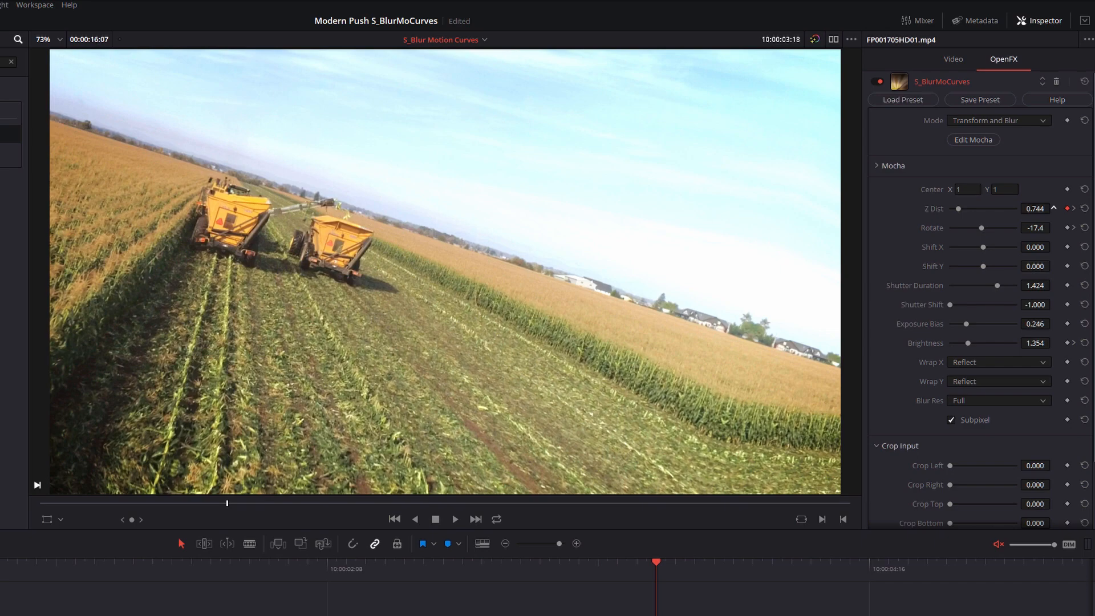
Set Z Dist to 1, Rotate to 0 and Brightness to 1 at 10:00:03:18 on the short FP001705HD01.mp4 clip.
left_click_drag(1054, 208, 1022, 228)
type("1")
key("Return")
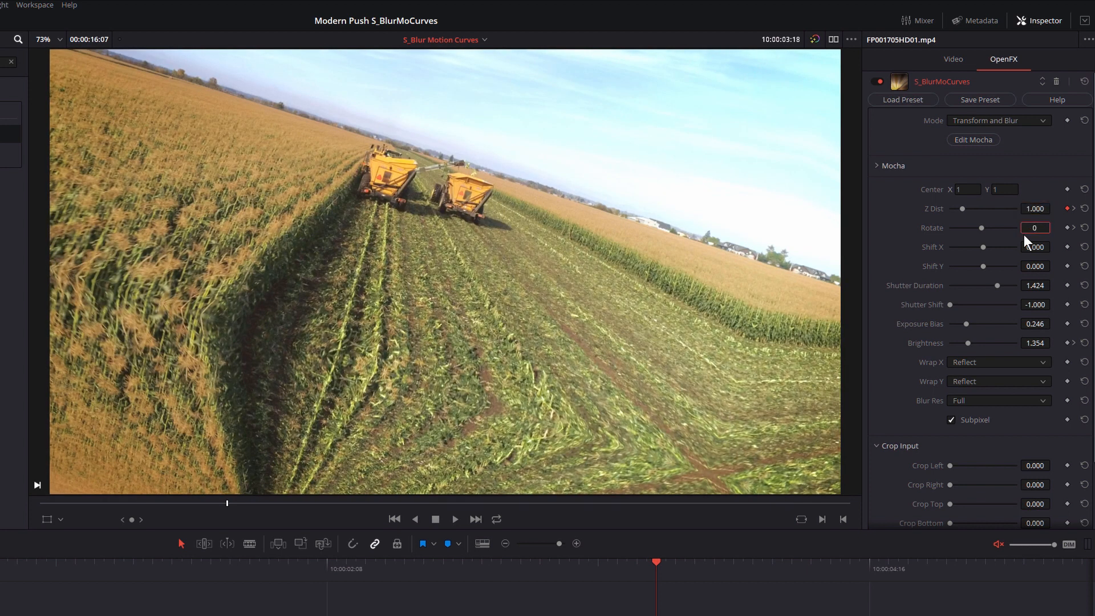
key("Return")
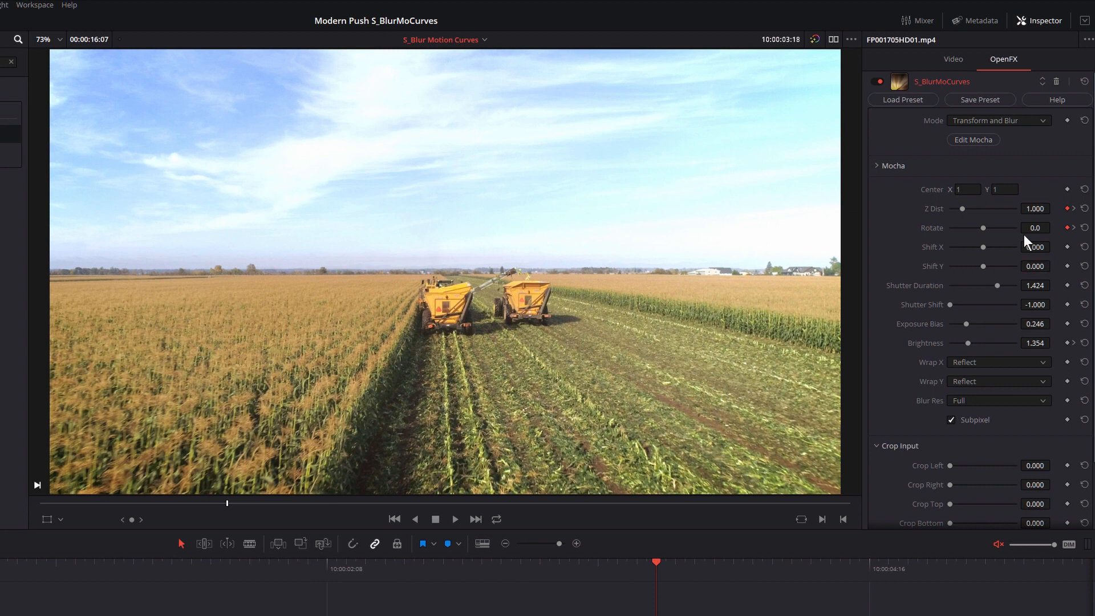
key("Tab")
type("1")
key("Return")
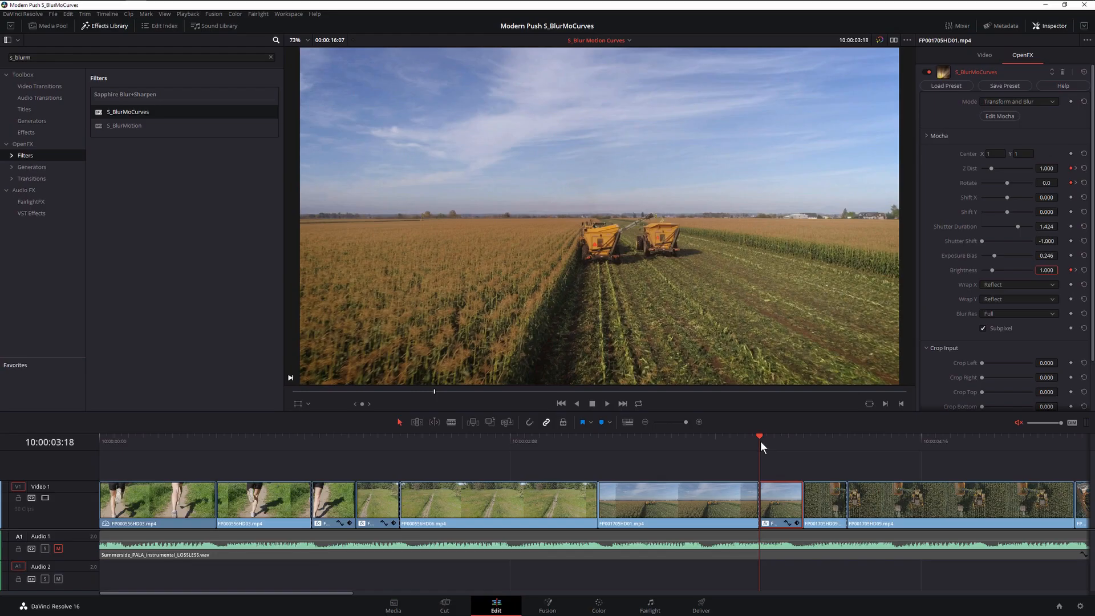
Apply S_BlurMoCurves to the short FP001705HD09.mp4 clip at 10:00:04:00 and show its effect settings.
left_click_drag(761, 440, 804, 442)
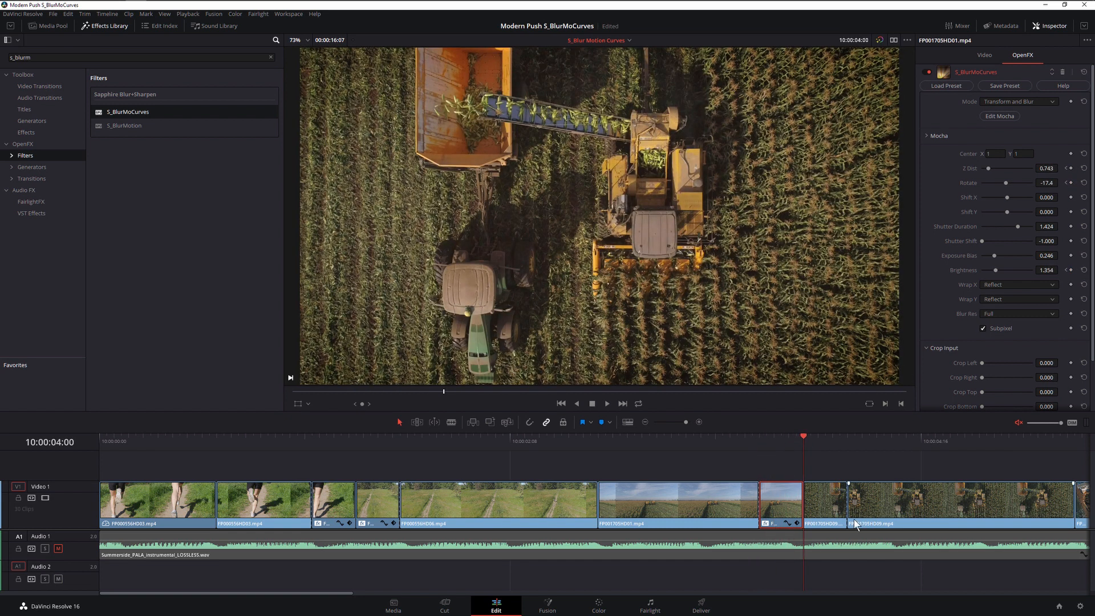
left_click(830, 496)
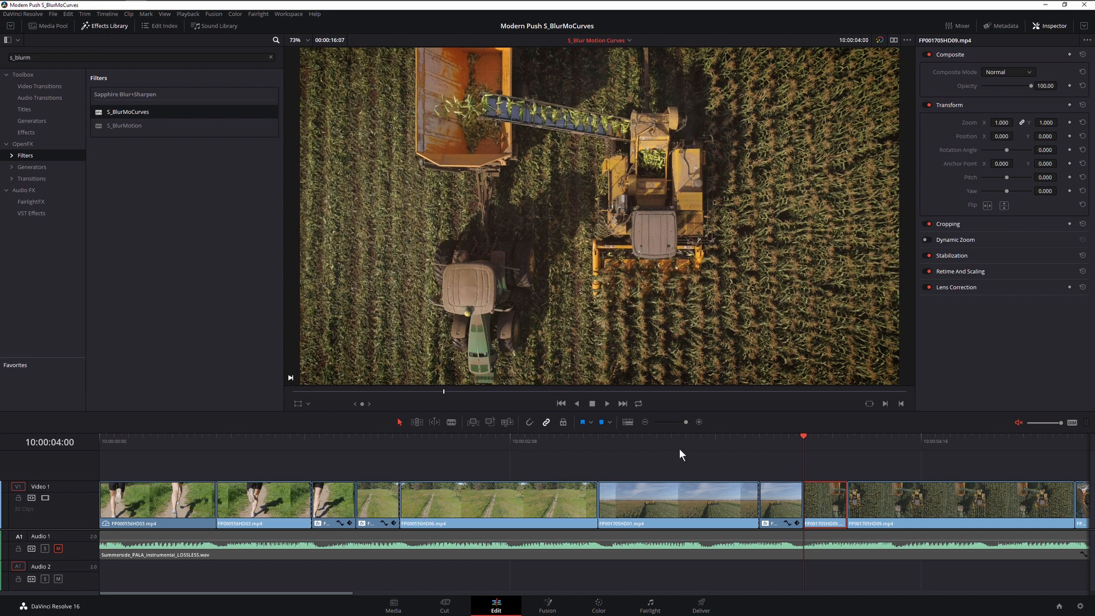
left_click_drag(130, 113, 827, 501)
left_click(1022, 55)
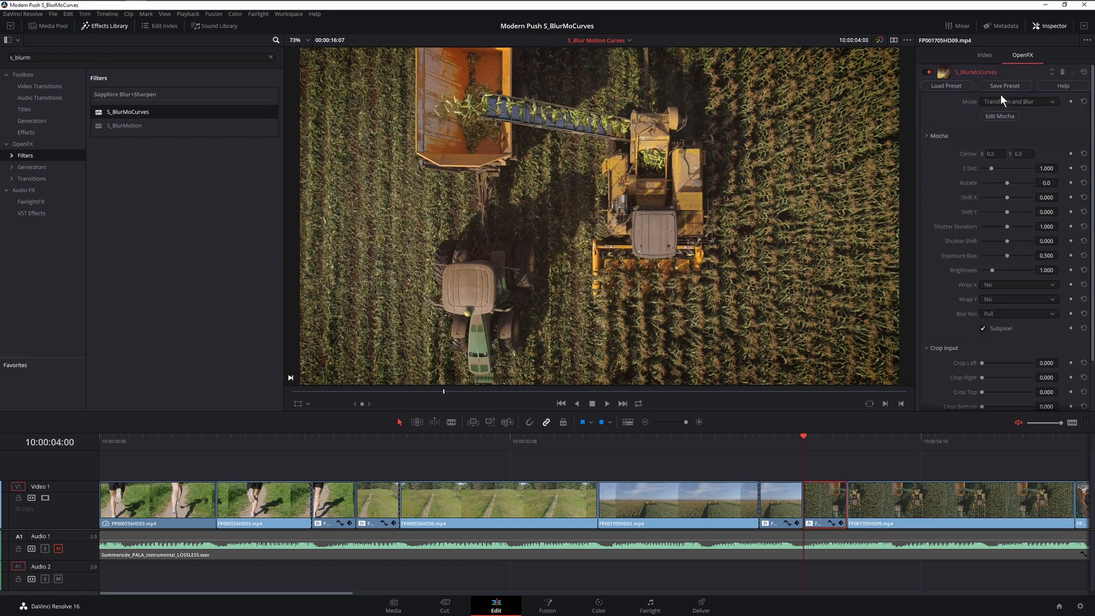
Load the favorite preset "Zoom In Spin CW Extreme blur In" onto the short FP001705HD09.mp4 clip.
left_click(947, 87)
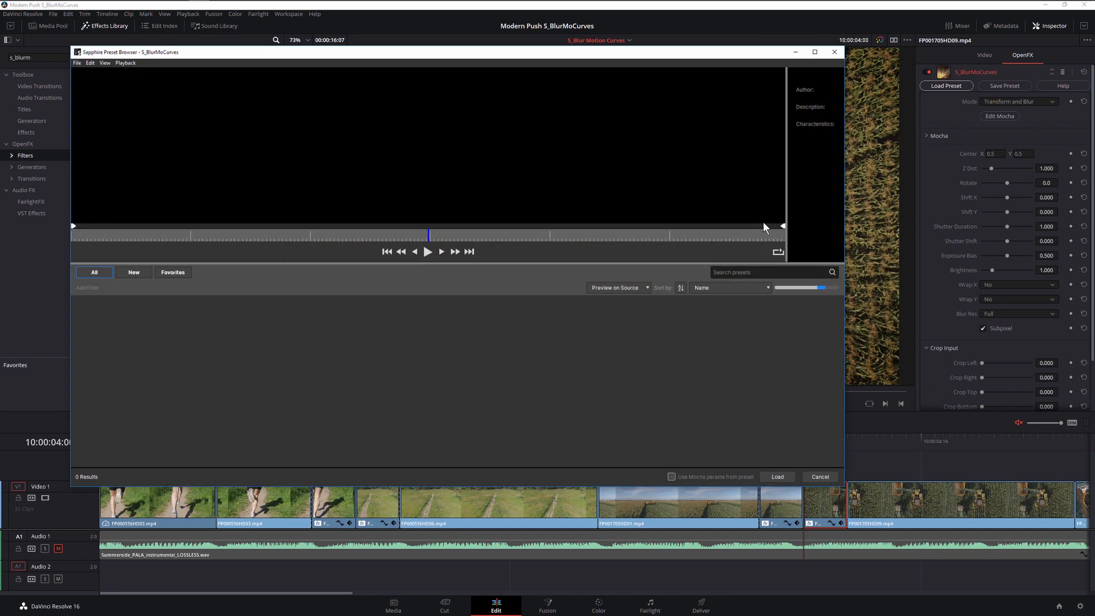
left_click(177, 272)
scroll(773, 360, "down", 2)
left_click(773, 359)
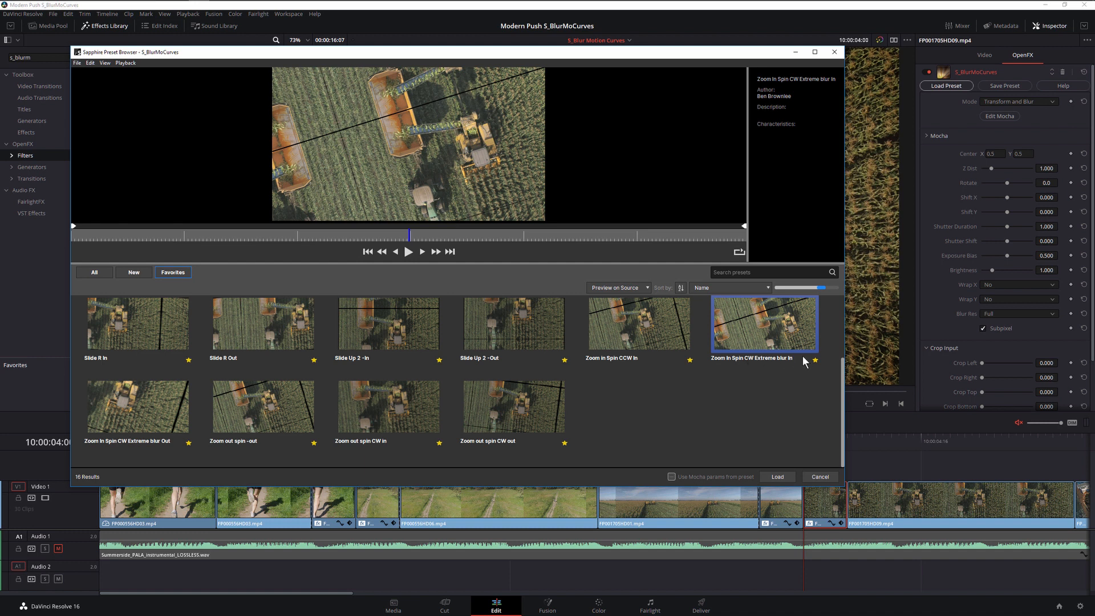
left_click(784, 478)
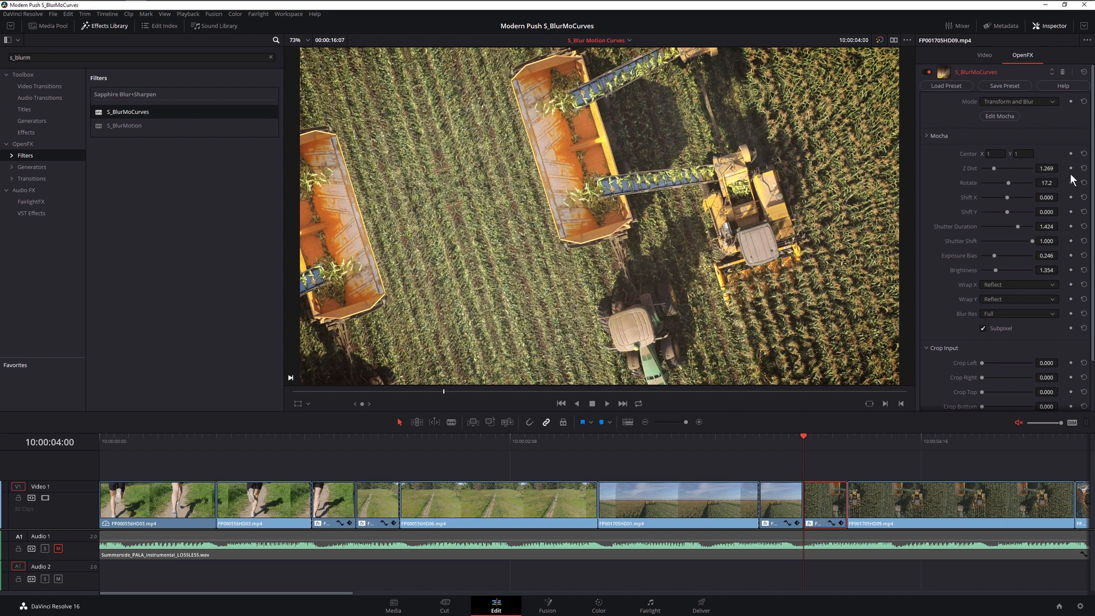
Keyframe Z Dist, Rotate and Brightness at 10:00:04:00 on the short FP001705HD09.mp4 clip, and set Z Dist to 1 at 10:00:04:05.
left_click(1070, 183)
left_click(840, 437)
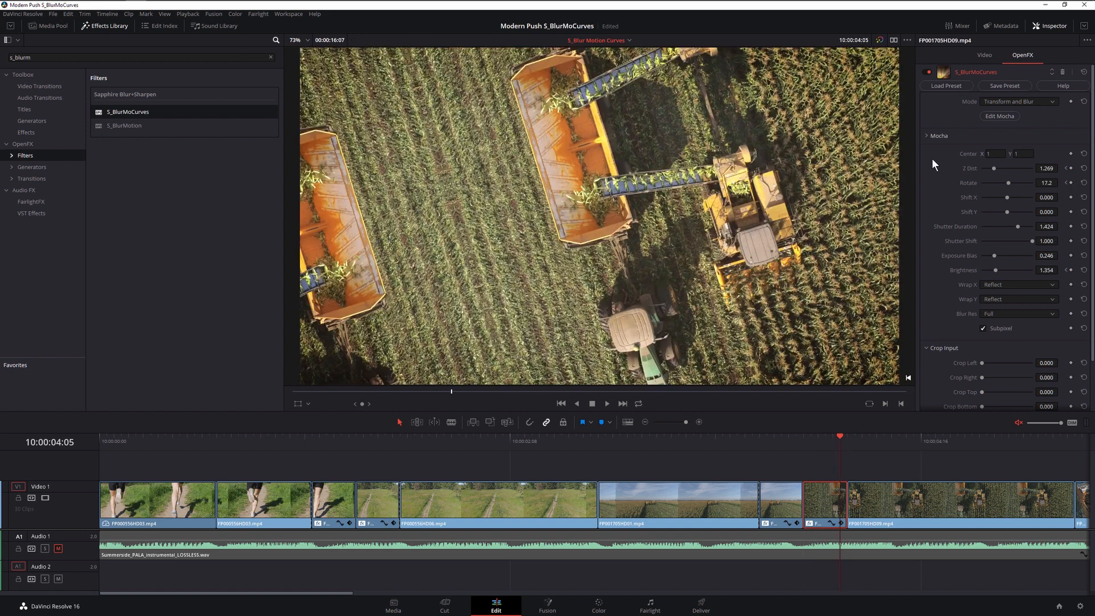
left_click(1050, 168)
key("BackSpace")
key("BackSpace")
key("BackSpace")
key("BackSpace")
key("BackSpace")
type("1")
key("Return")
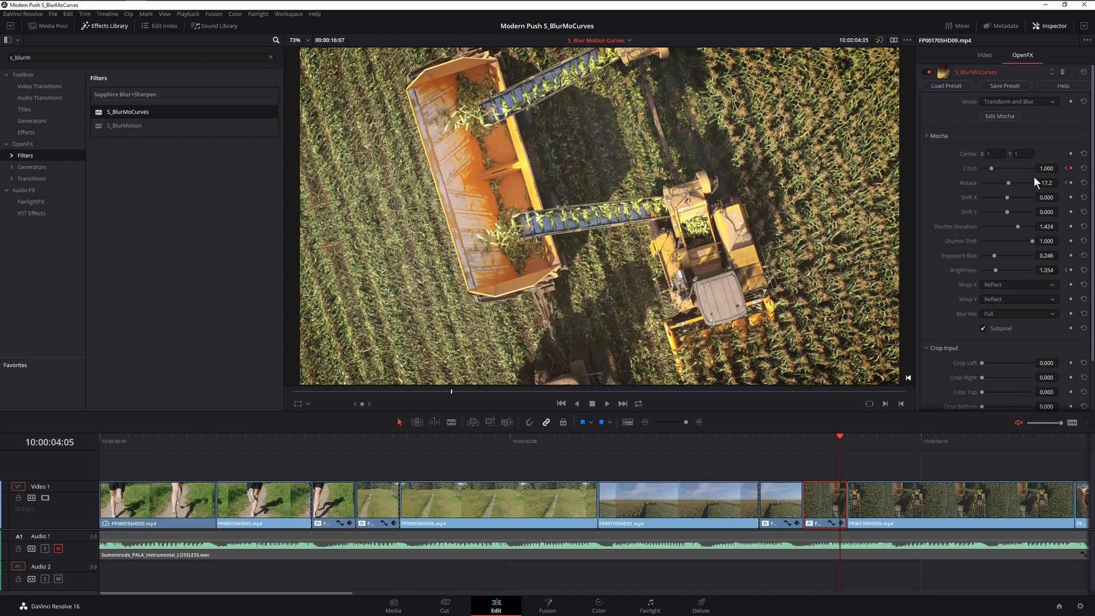
Set Rotate to 0 and Brightness to 1 at 10:00:04:05 on the short FP001705HD09.mp4 clip.
left_click(1035, 178)
type("0")
key("Return")
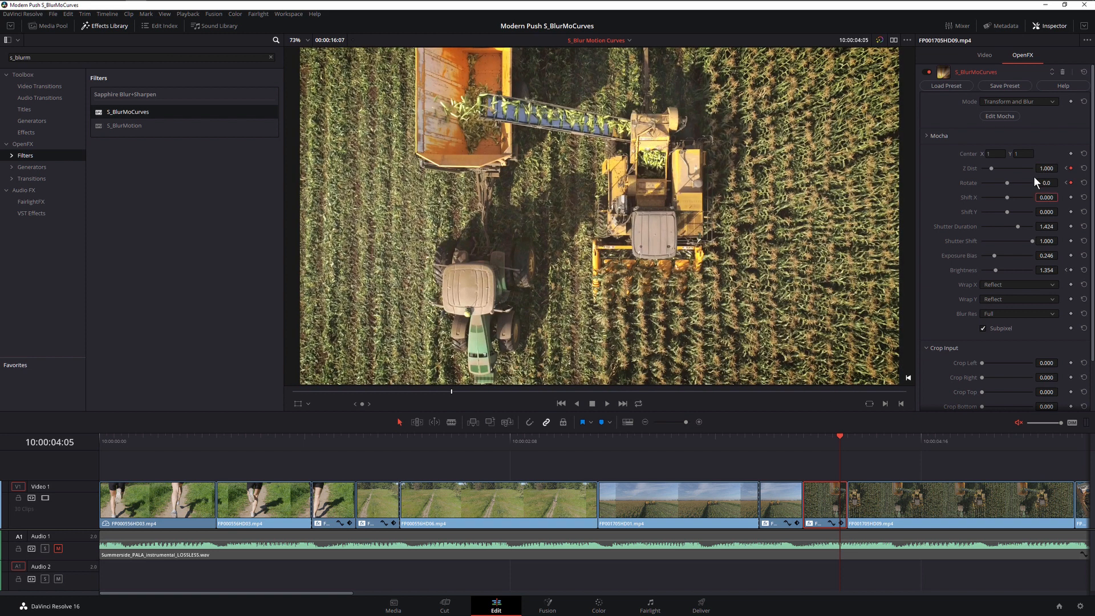
key("Tab")
key("Tab")
key("Tab")
key("Tab")
key("Tab")
key("Tab")
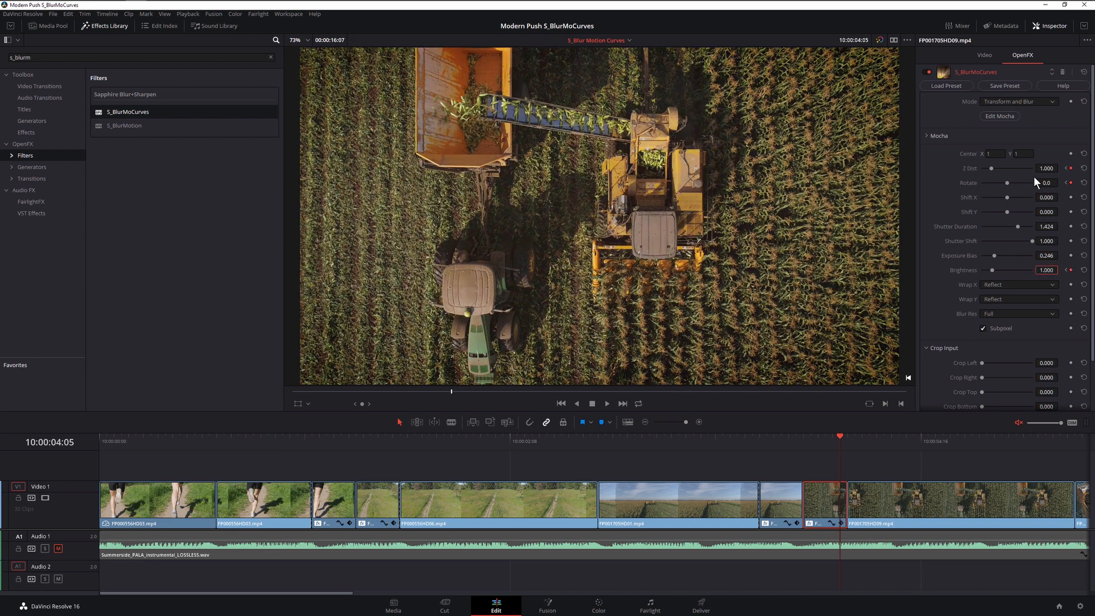
Play back the spin transition from FP001705HD01.mp4 to FP001705HD09.mp4, starting around 10:00:03:12.
left_click(694, 440)
key("space")
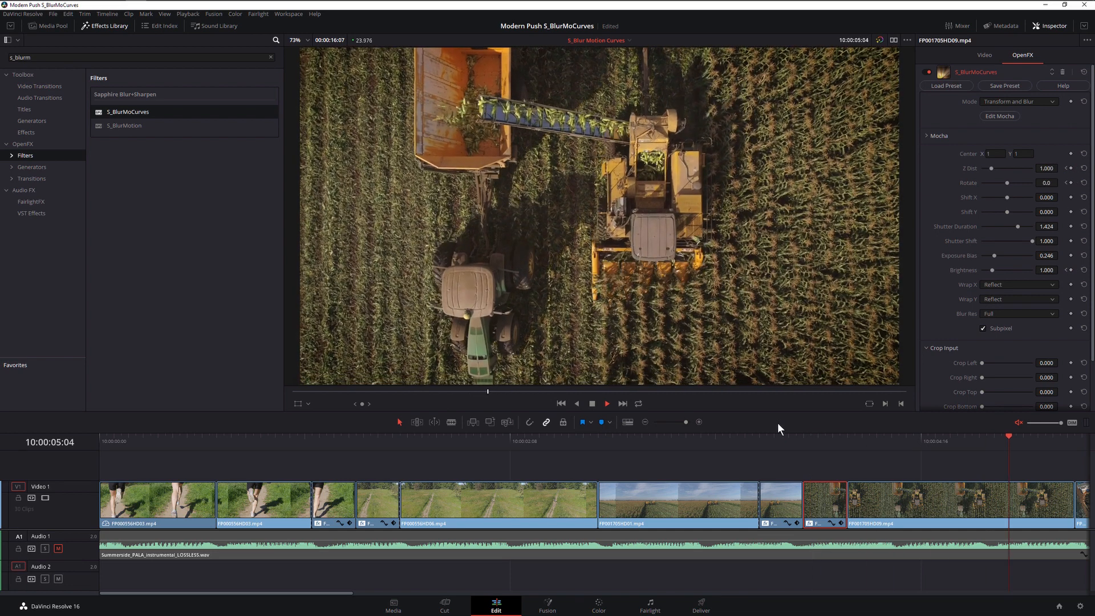
left_click(738, 439)
key("space")
left_click(716, 440)
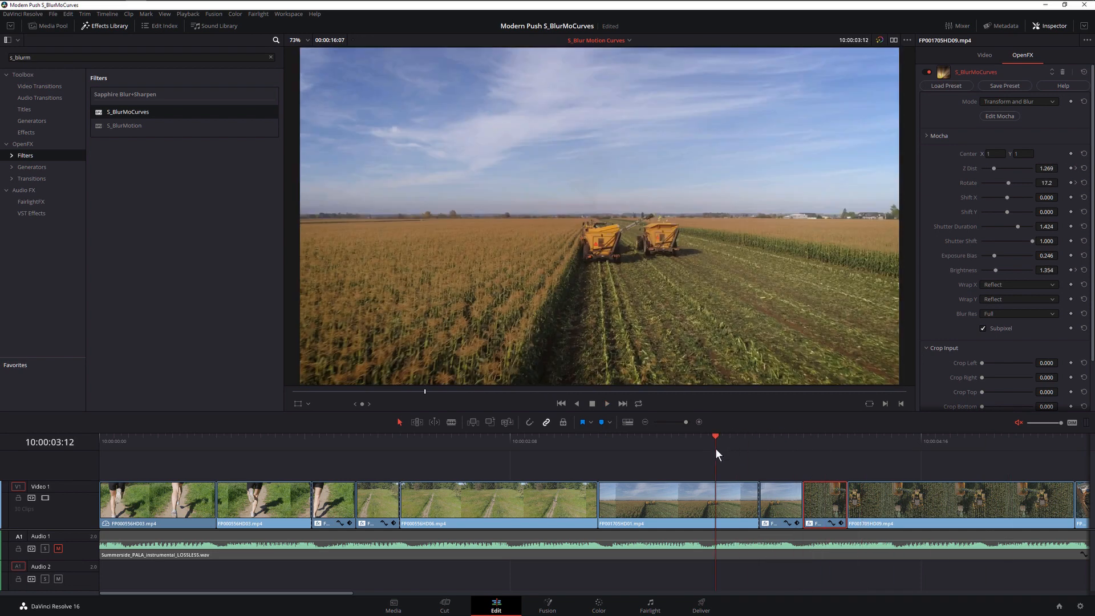
key("space")
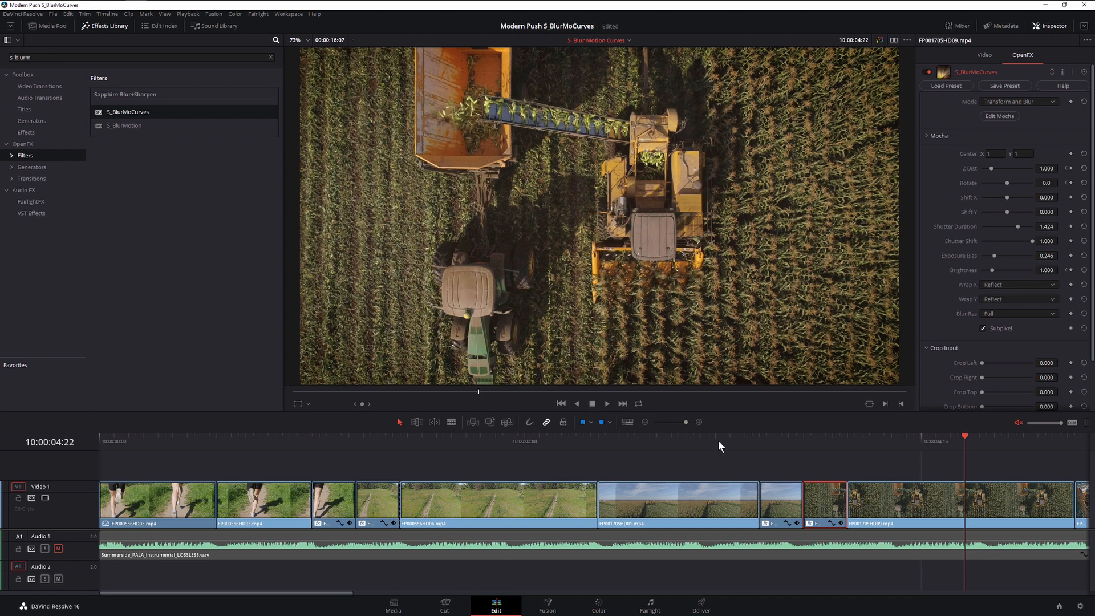
Open the preset browser for the short FP001705HD09.mp4 clip's effect at 10:00:04:03 and choose to import presets.
left_click(825, 450)
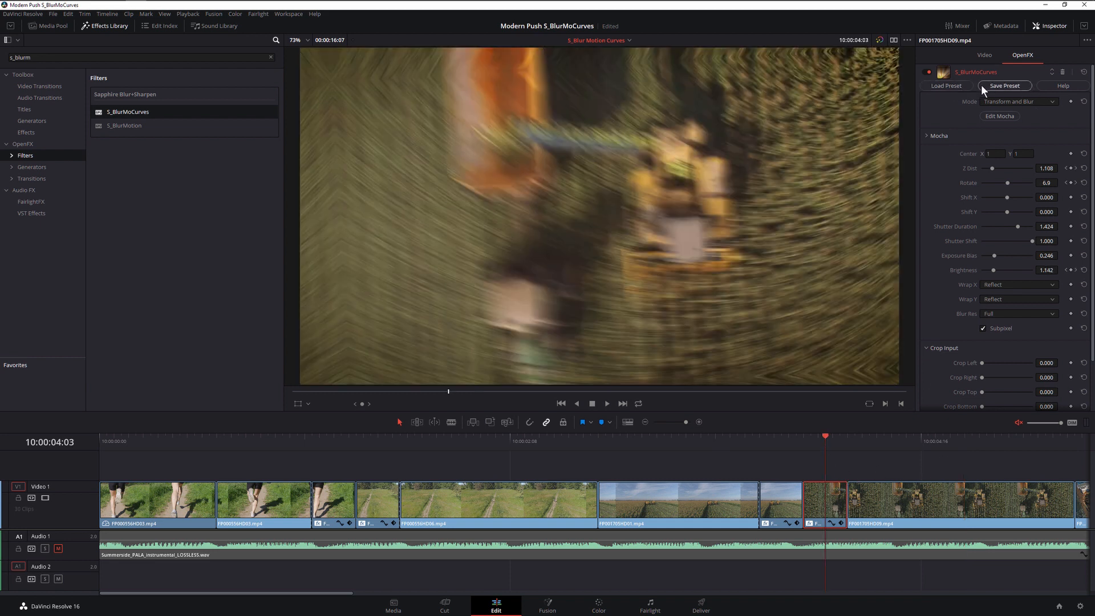
left_click(947, 85)
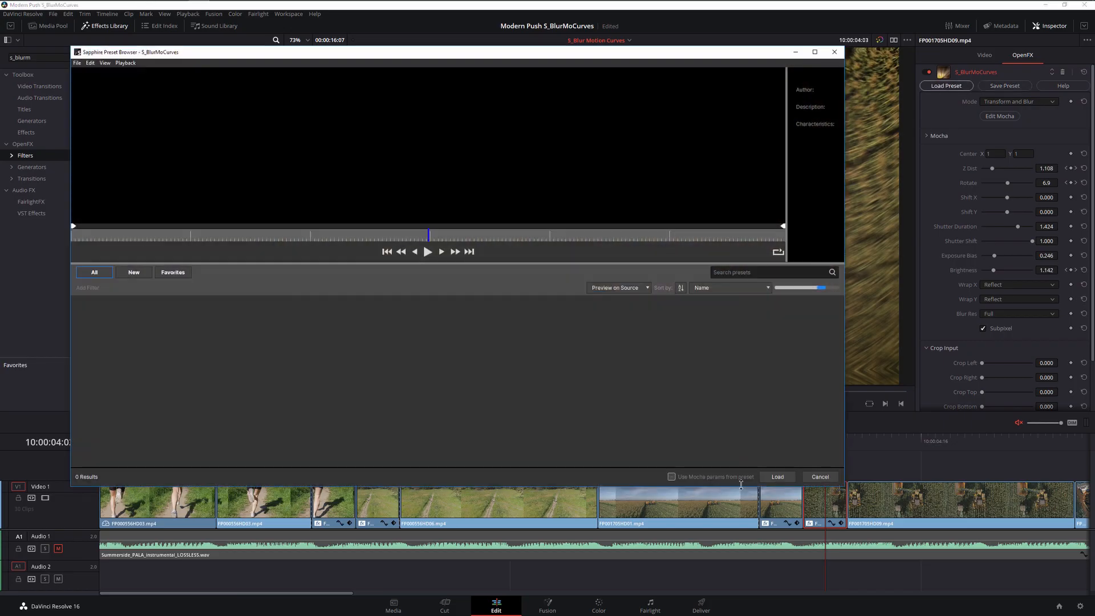
left_click(158, 123)
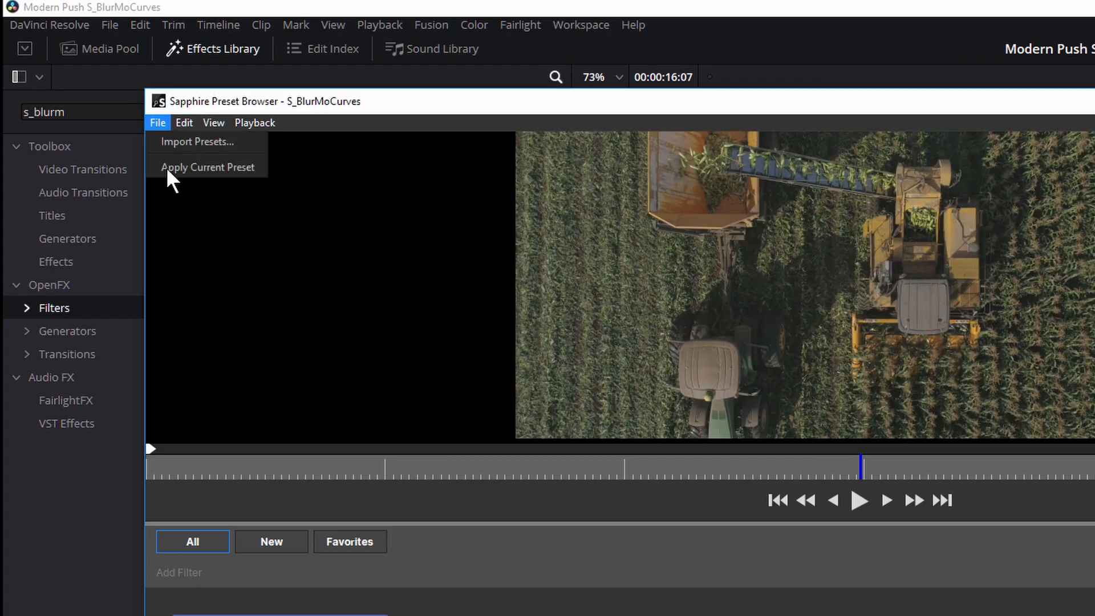
left_click(231, 139)
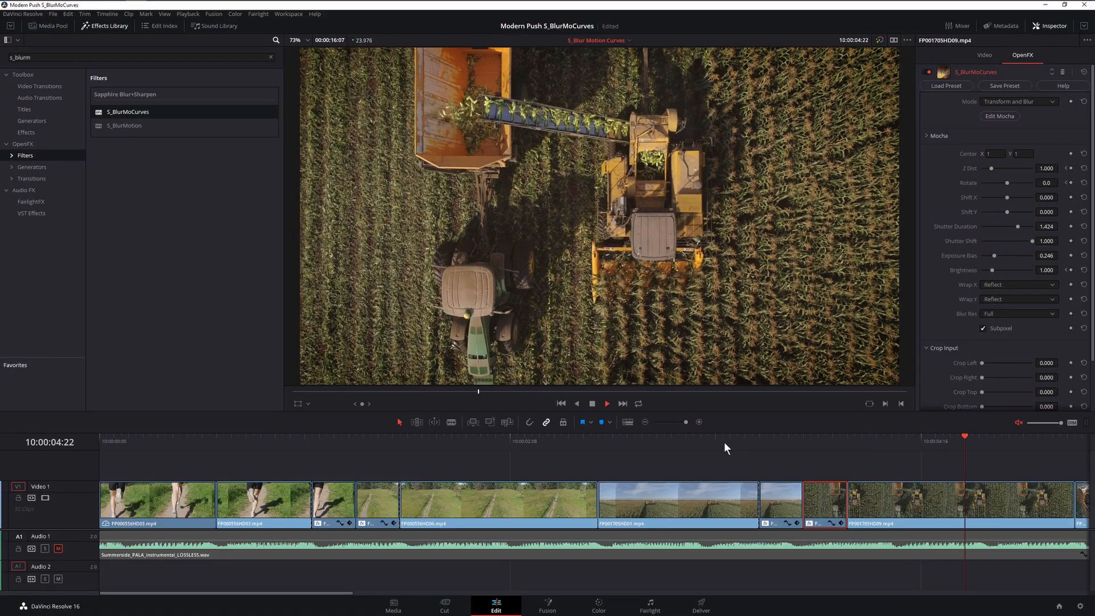
Replay the cut between the cornfield clips a few frames before the blurred section to review the push.
left_click(722, 442)
key("space")
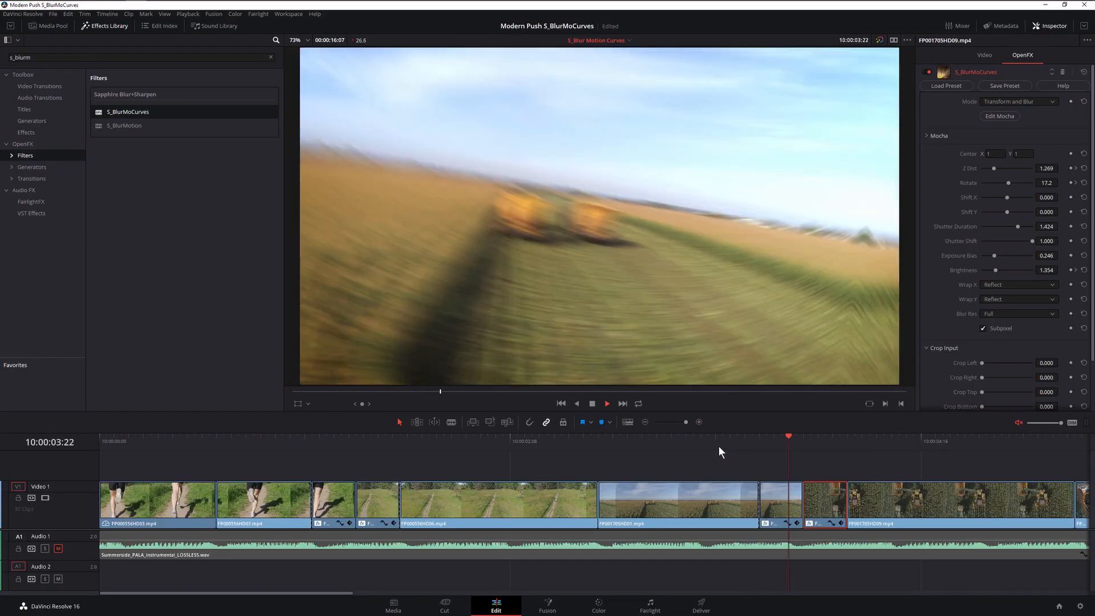
left_click(713, 441)
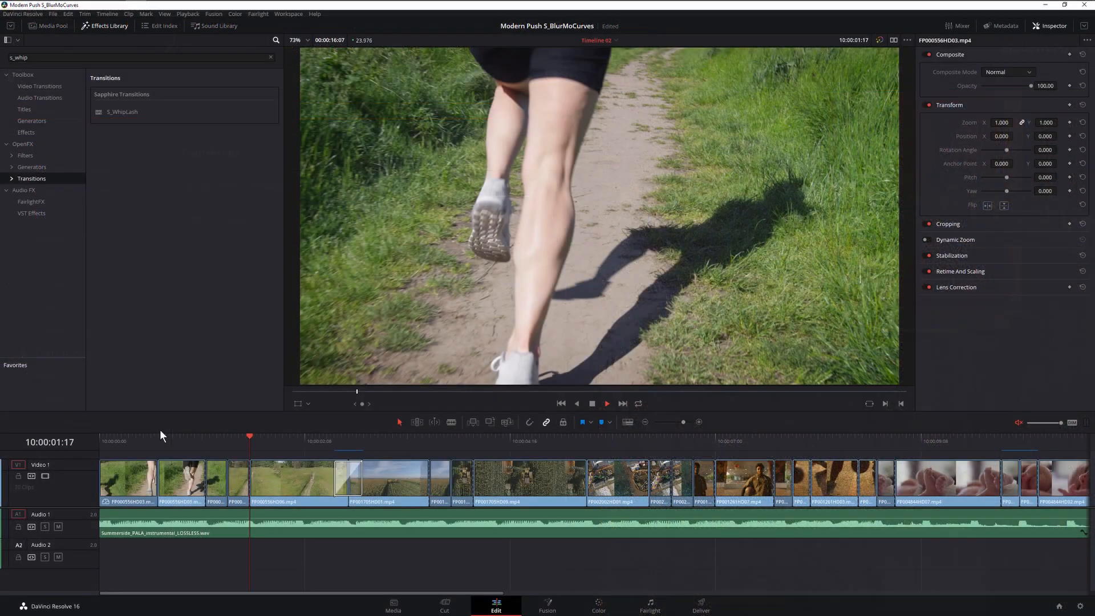
Play back the finished edit in Timeline 02 and park the playhead on the cut at 10:00:01:05.
left_click(172, 440)
key("space")
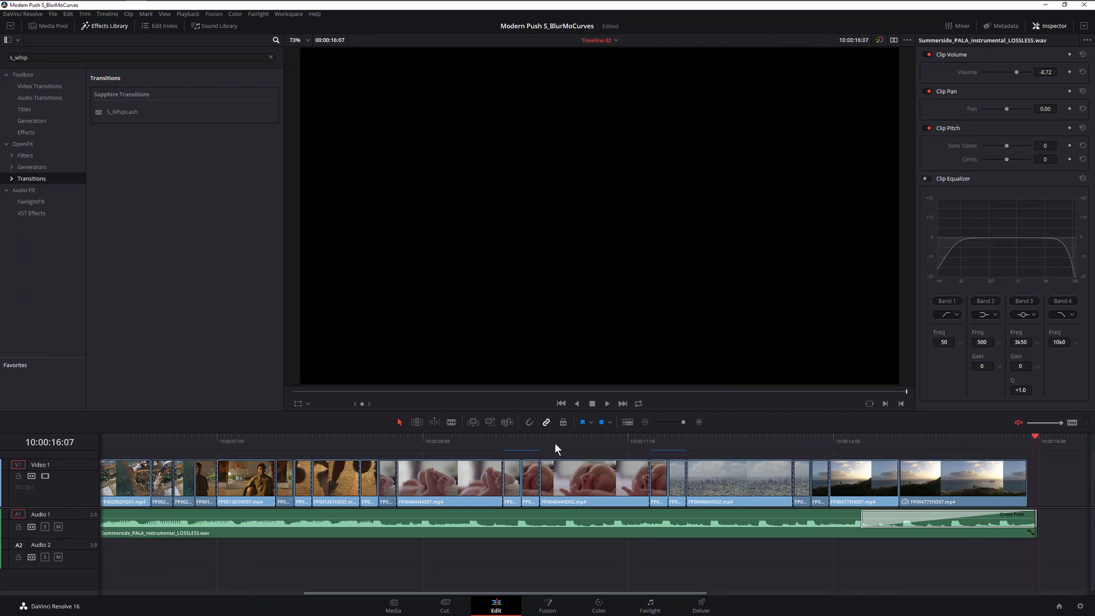
left_click(472, 442)
key("space")
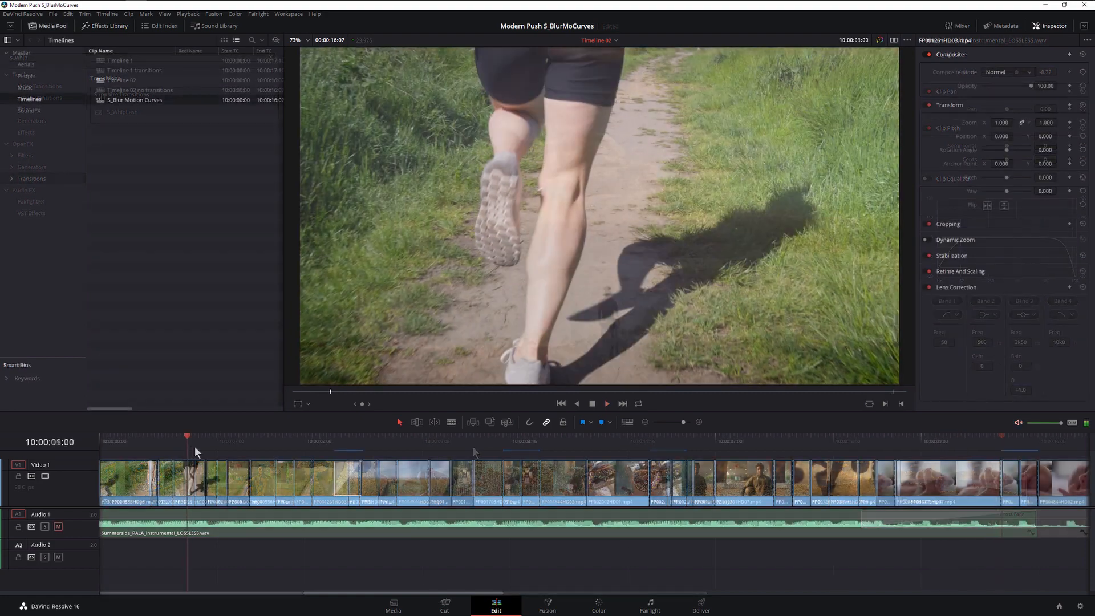
left_click(207, 447)
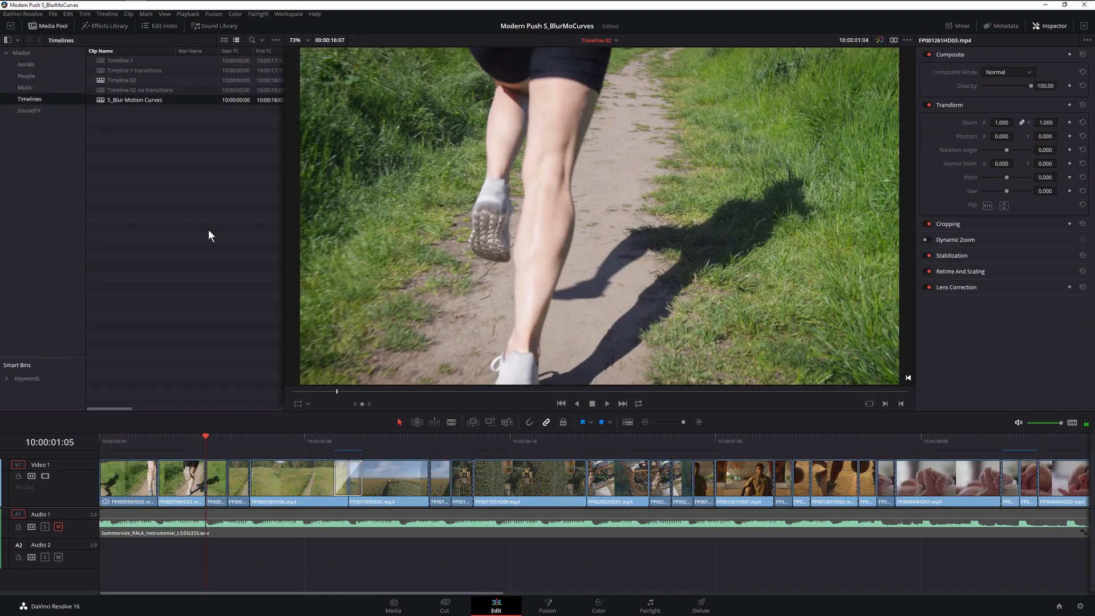
Audition Transition swirly whoosh_01.wav and Transition bassy whoosh_01.wav from the SoundFX bin.
left_click(30, 110)
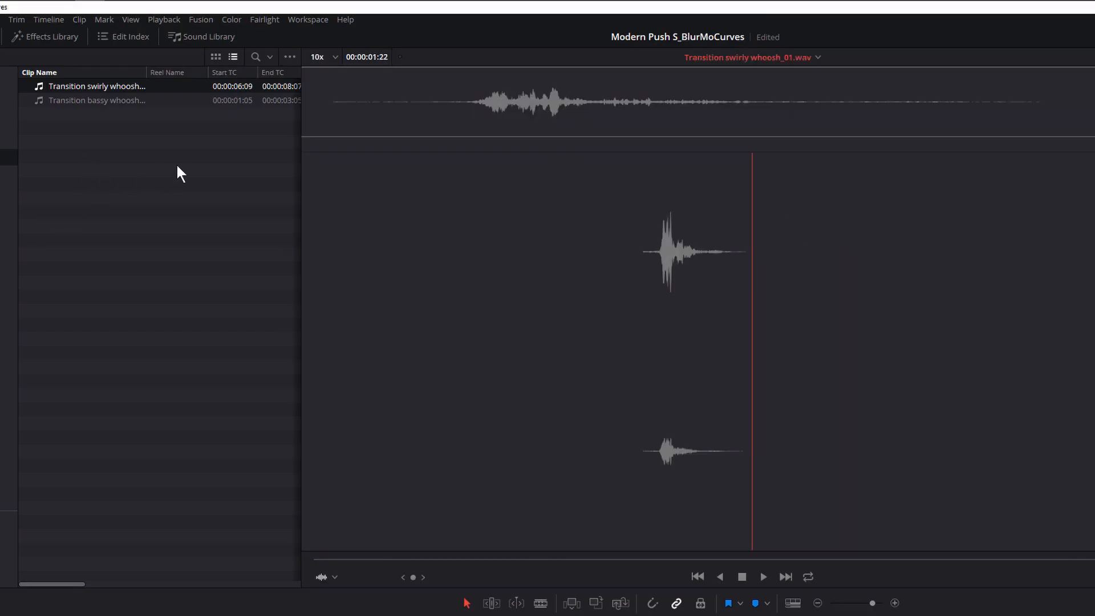
left_click(340, 117)
key("space")
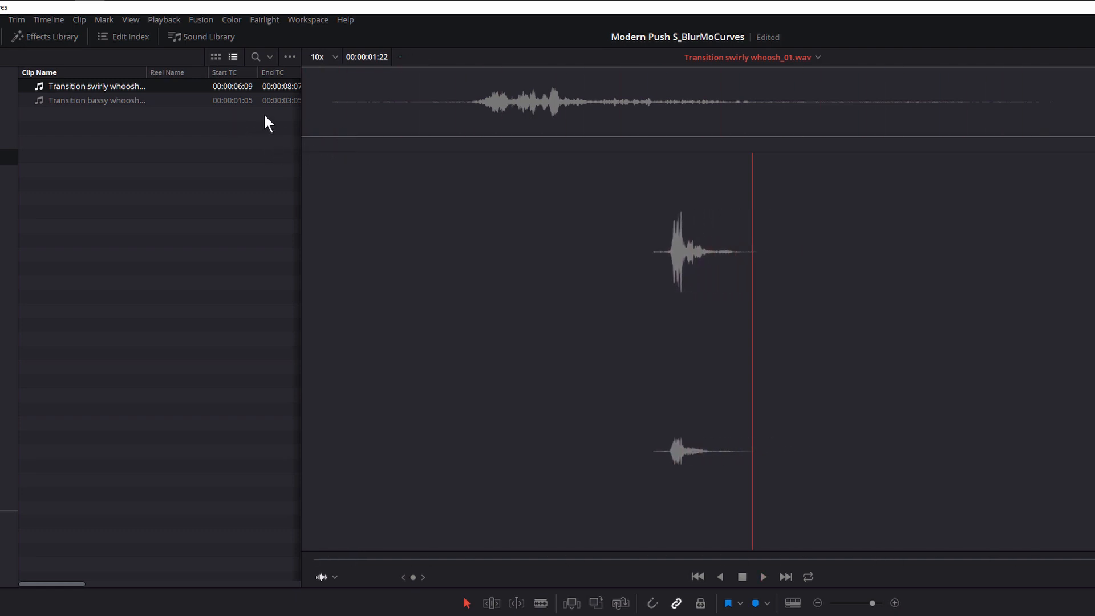
left_click(114, 101)
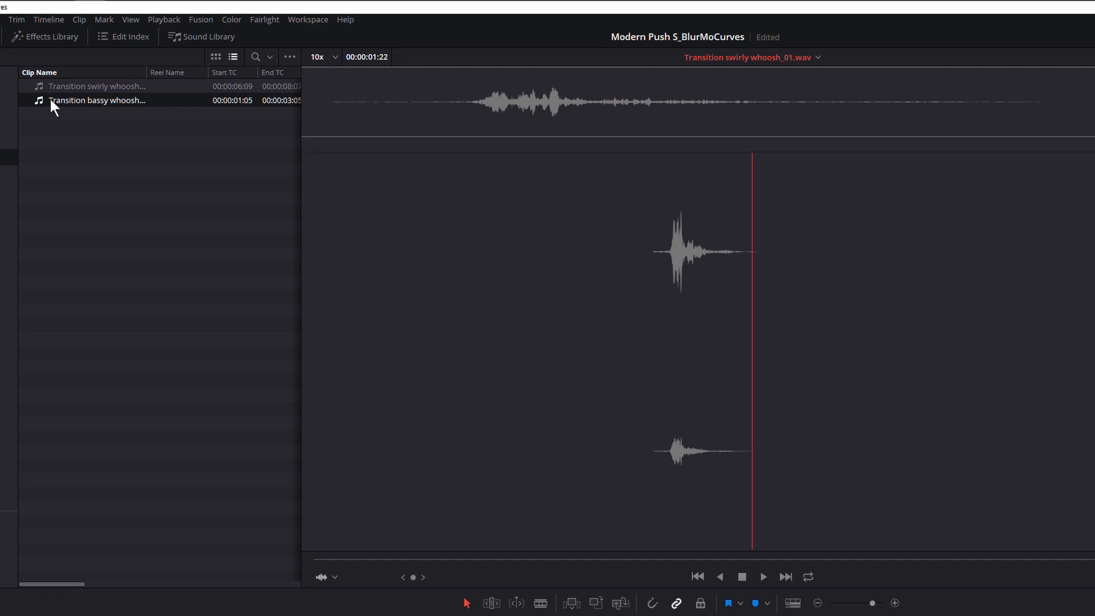
key("space")
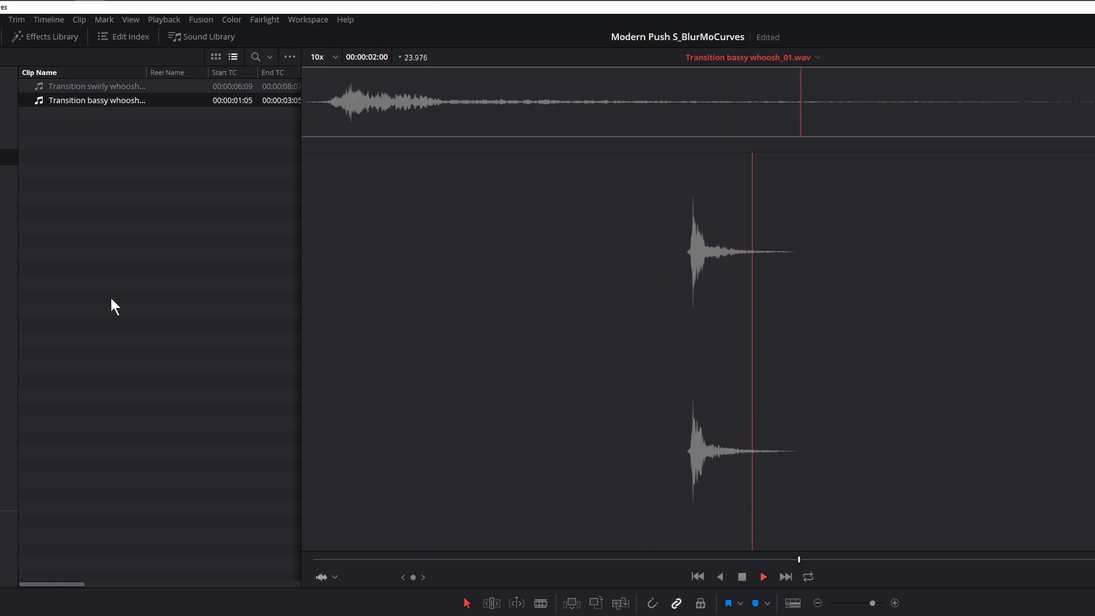
key("space")
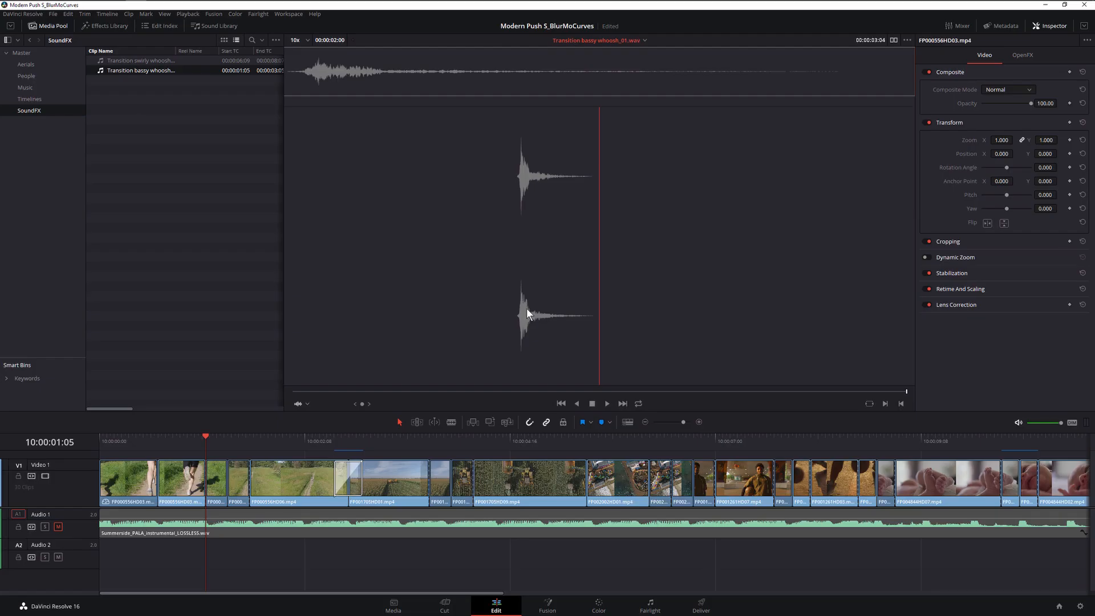
Place Transition bassy whoosh_01.wav on Audio 2 at 10:00:01:05 and play the transition with the sound.
left_click_drag(247, 525, 204, 571)
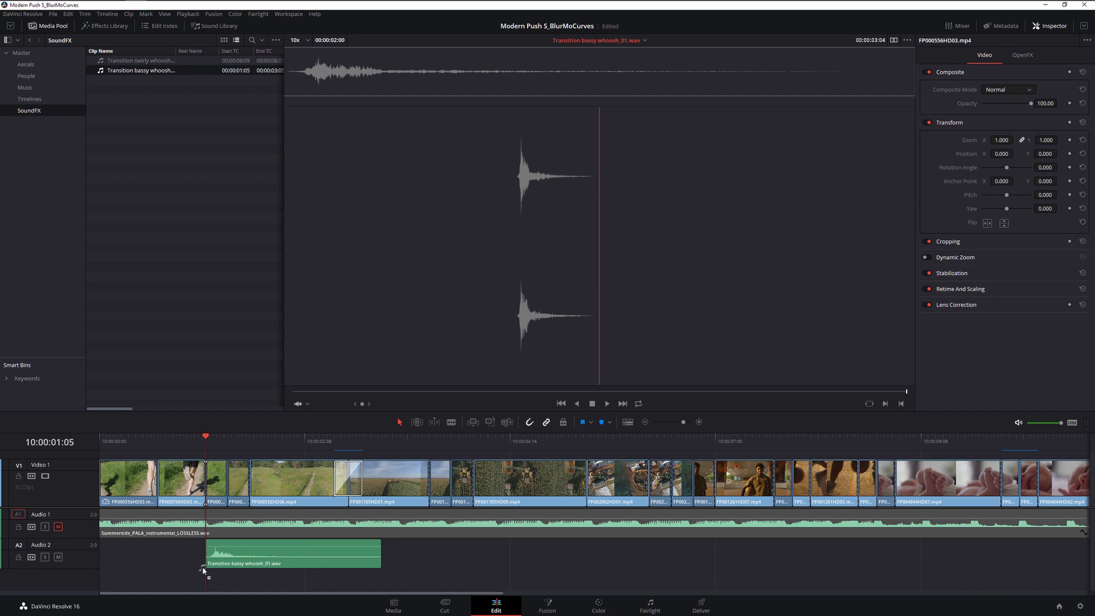
left_click(198, 446)
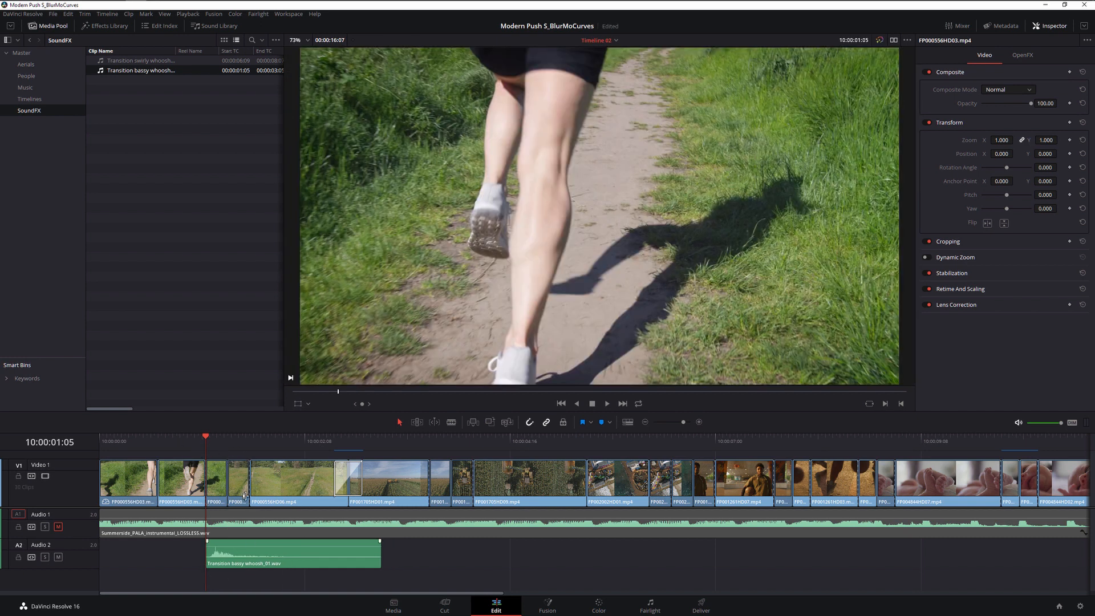
key("space")
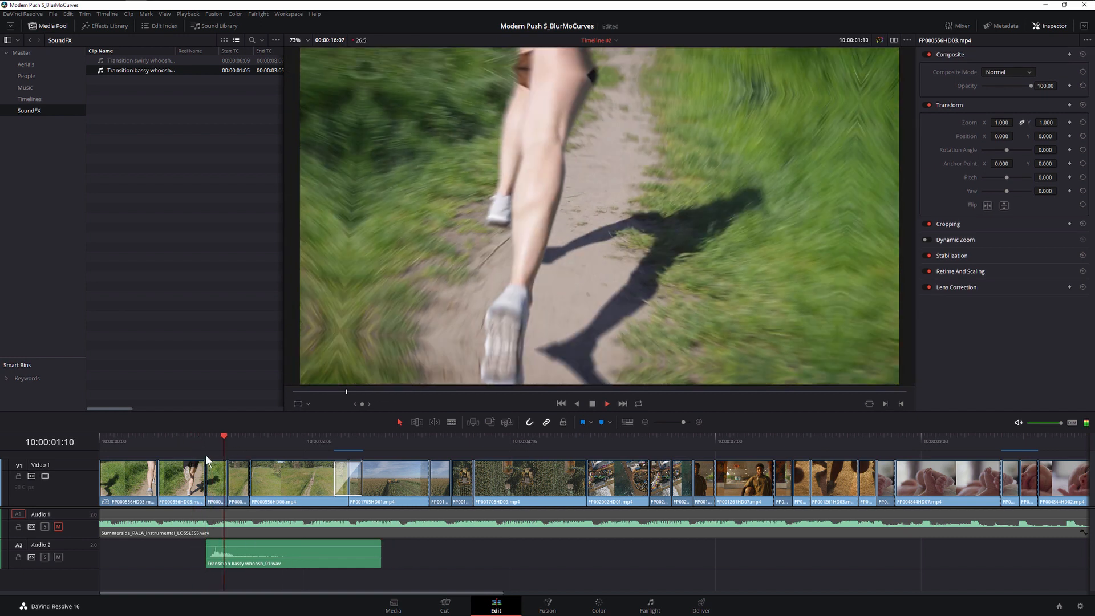
key("slash")
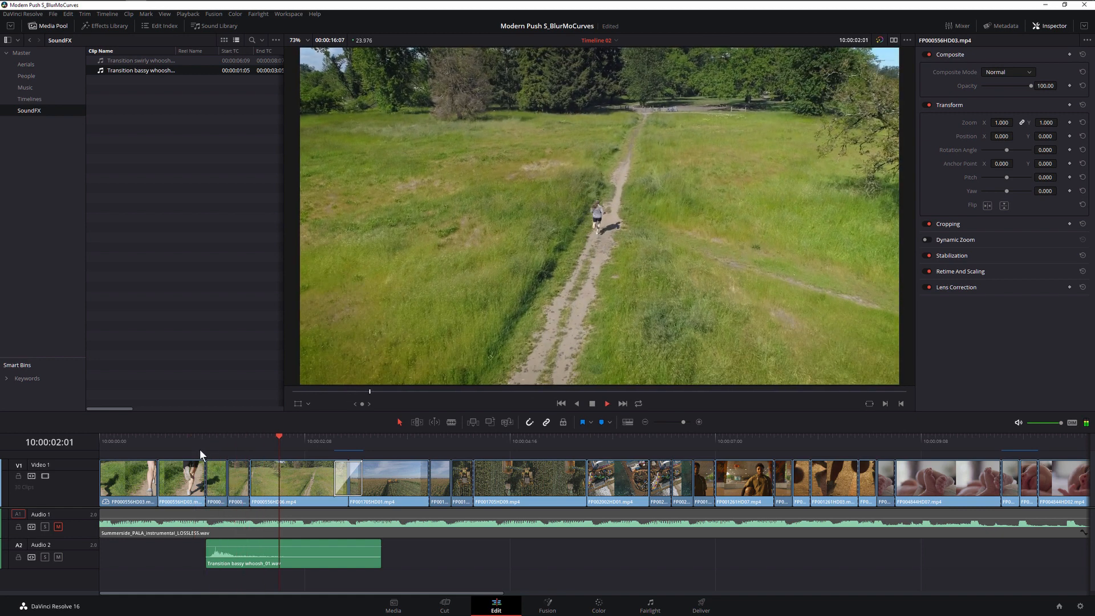
key("space")
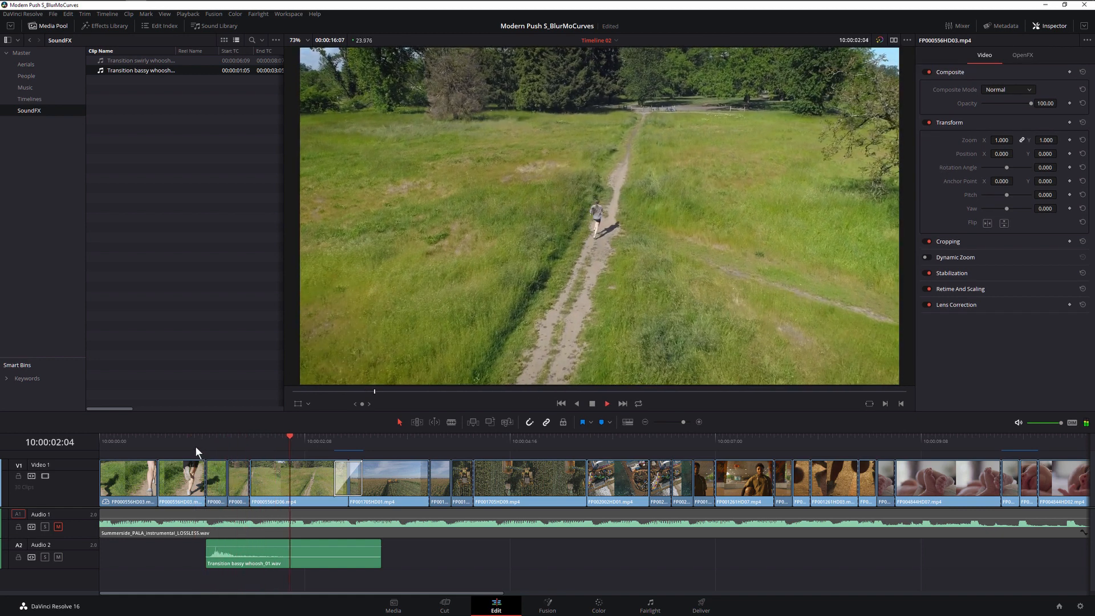
Replay the first running transition from just before the cut to judge the bassy whoosh.
key("slash")
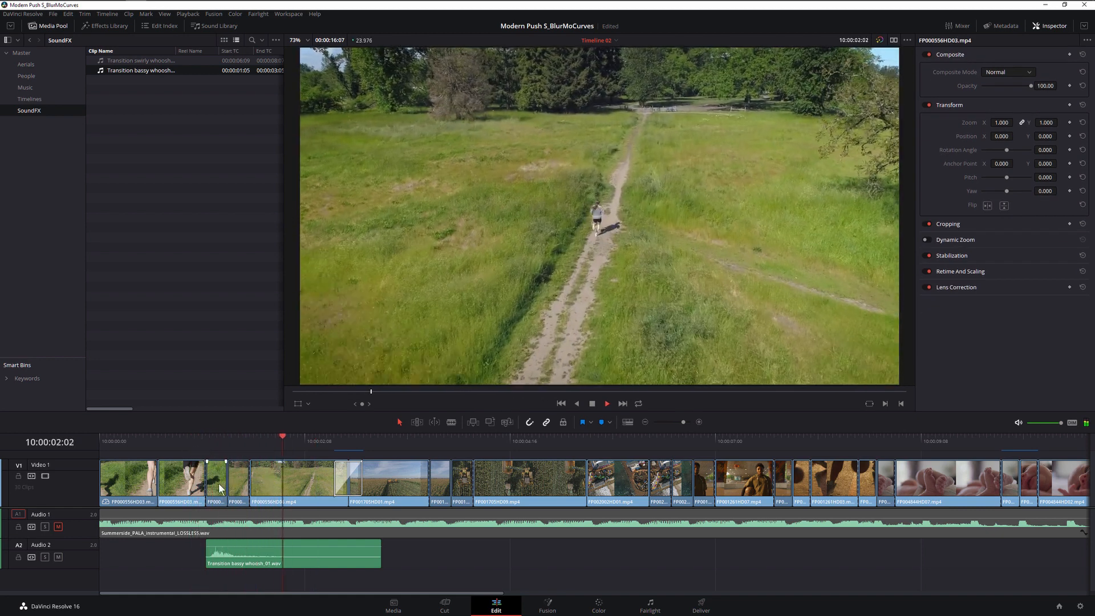
left_click(194, 448)
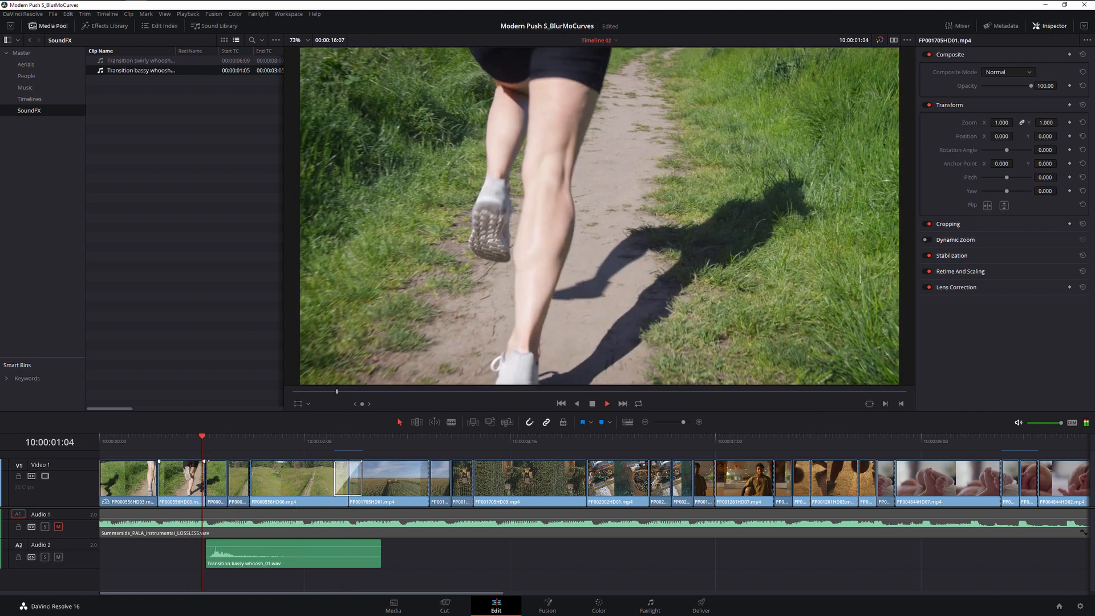
key("space")
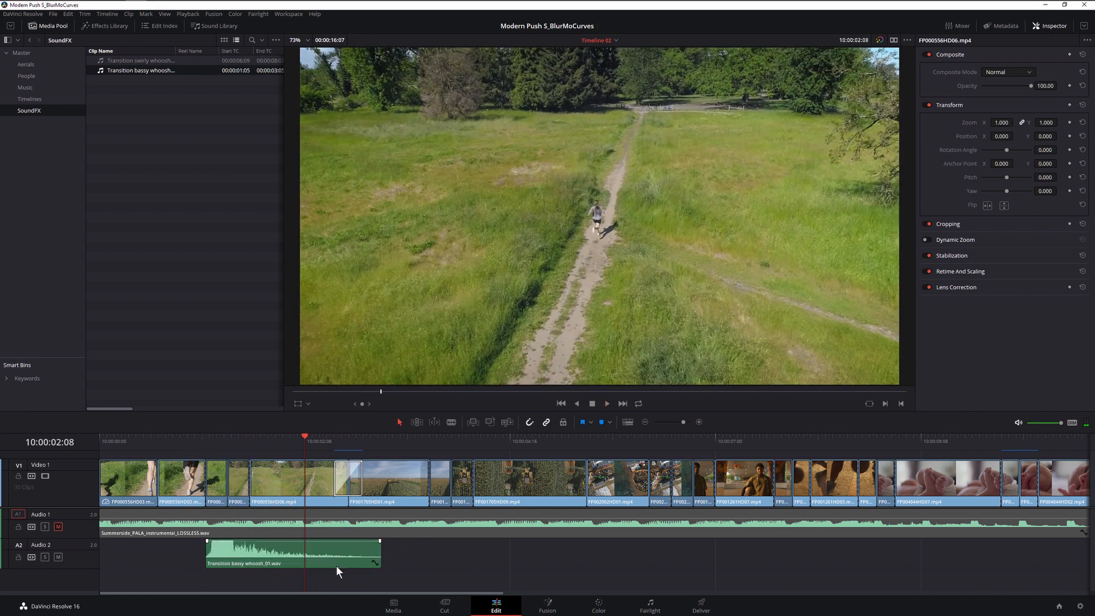
Move the bassy whoosh further down Audio 2 and place Transition swirly whoosh_01.wav with its peak around the blurred frames at 10:00:01:07.
left_click_drag(312, 553, 559, 554)
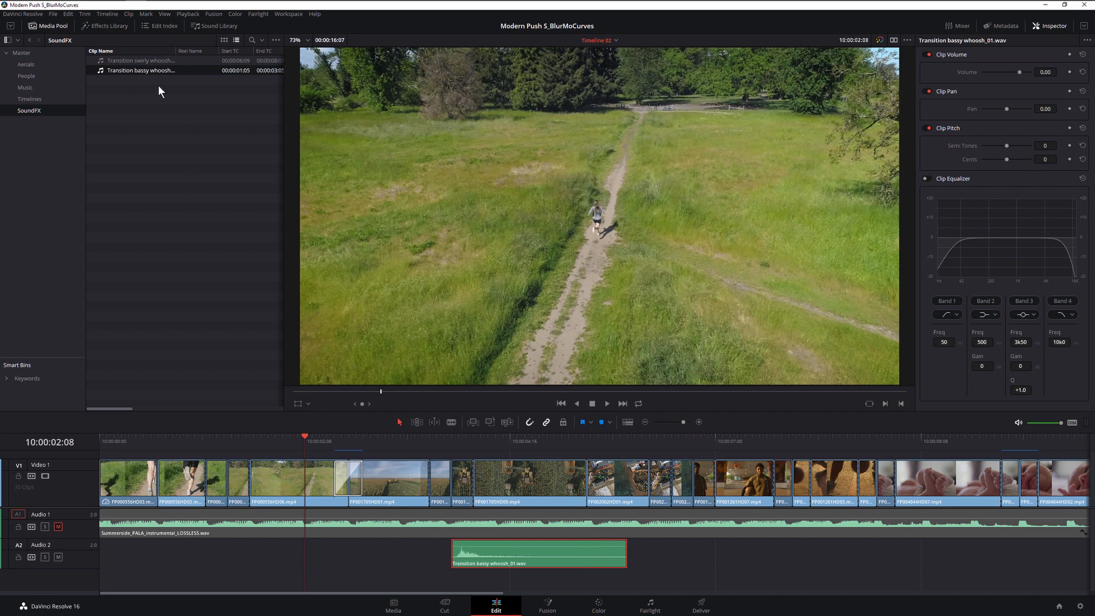
left_click_drag(150, 60, 175, 549)
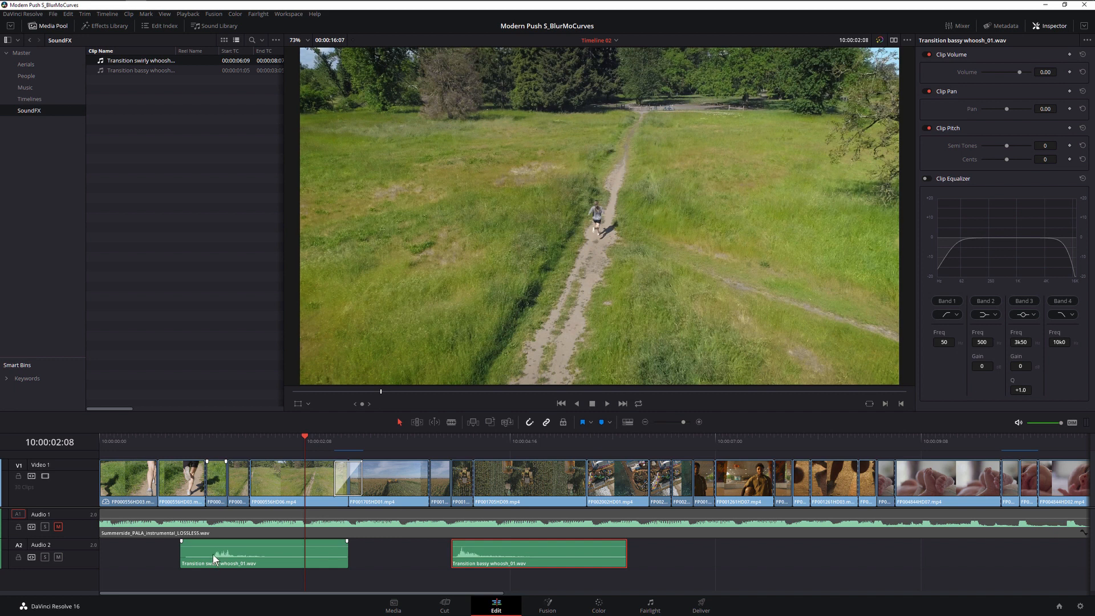
mouse_move(209, 438)
left_mouse_down()
mouse_move(228, 436)
mouse_move(212, 437)
left_mouse_up()
key("Right")
key("Right")
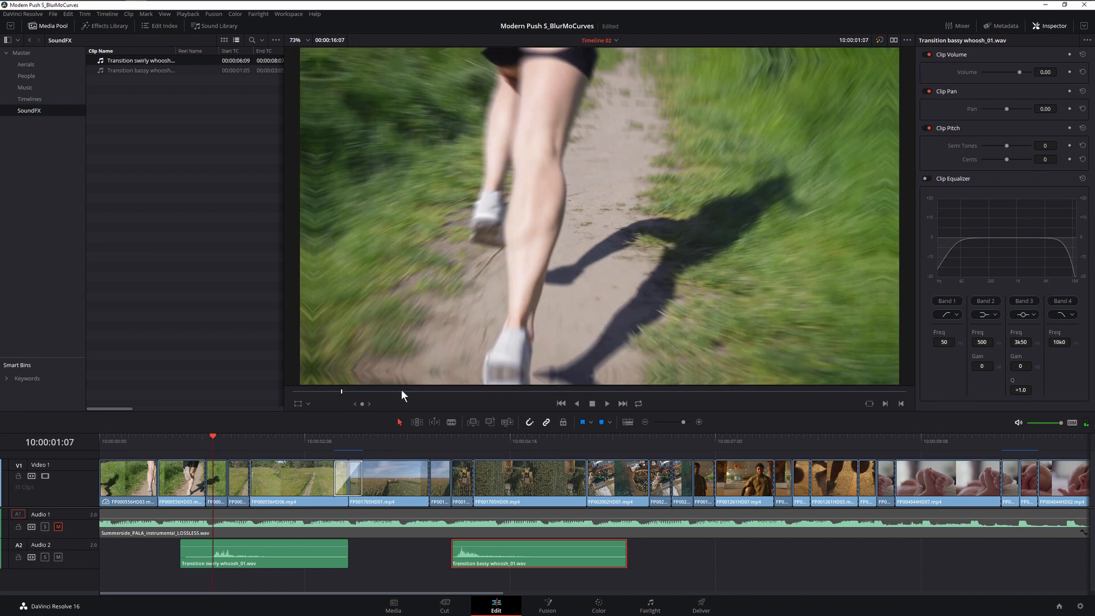
Play the running transition several times to check the timing of the swirly whoosh against the push.
key("Up")
key("Up")
key("space")
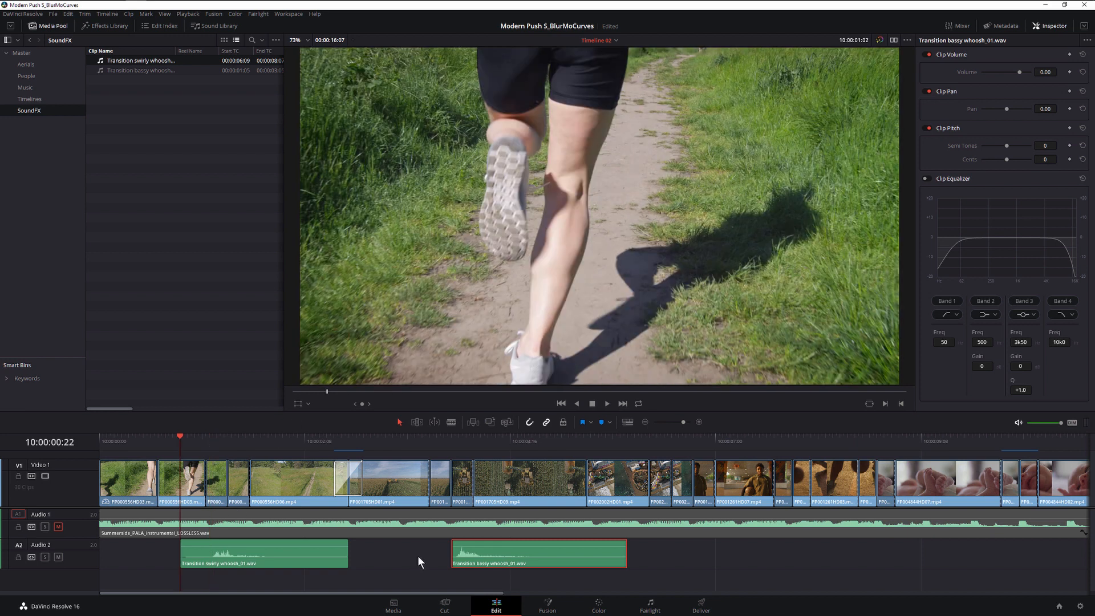
left_click(190, 443)
left_click(196, 442)
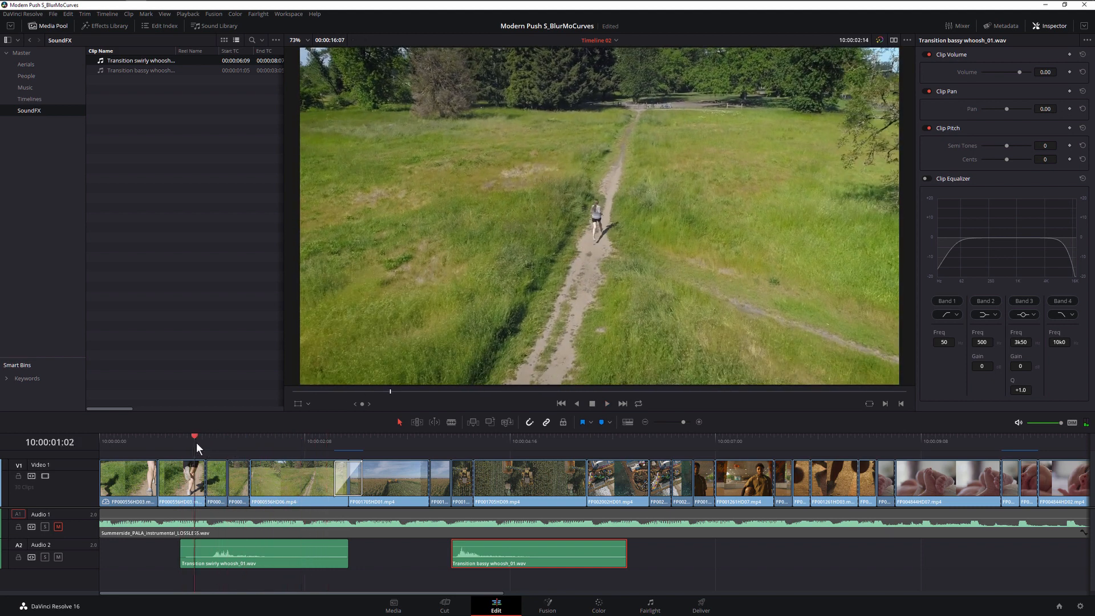
key("space")
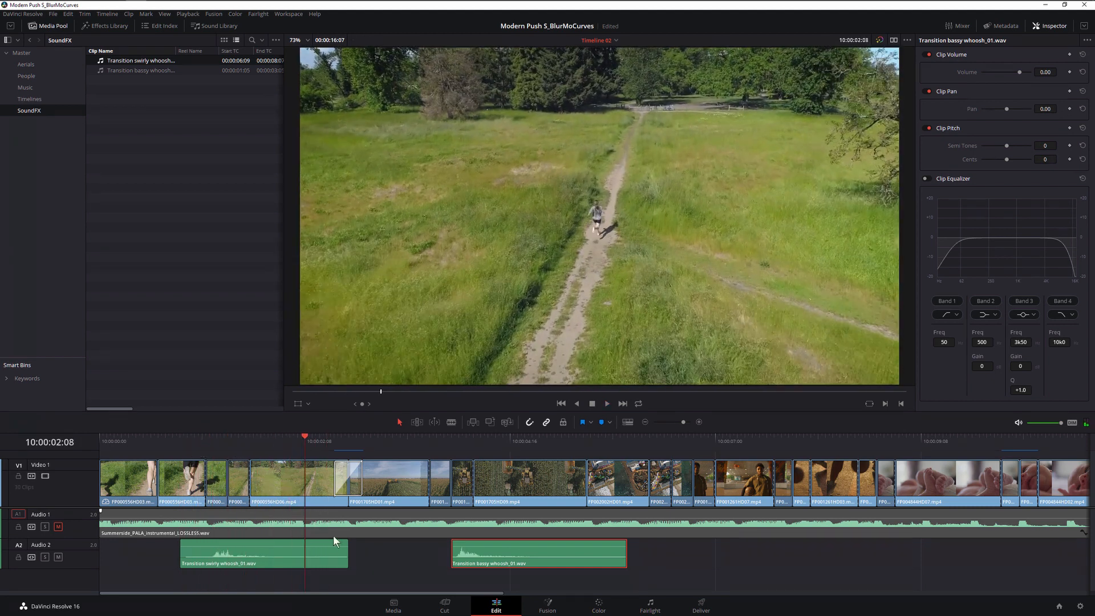
left_click(190, 448)
key("space")
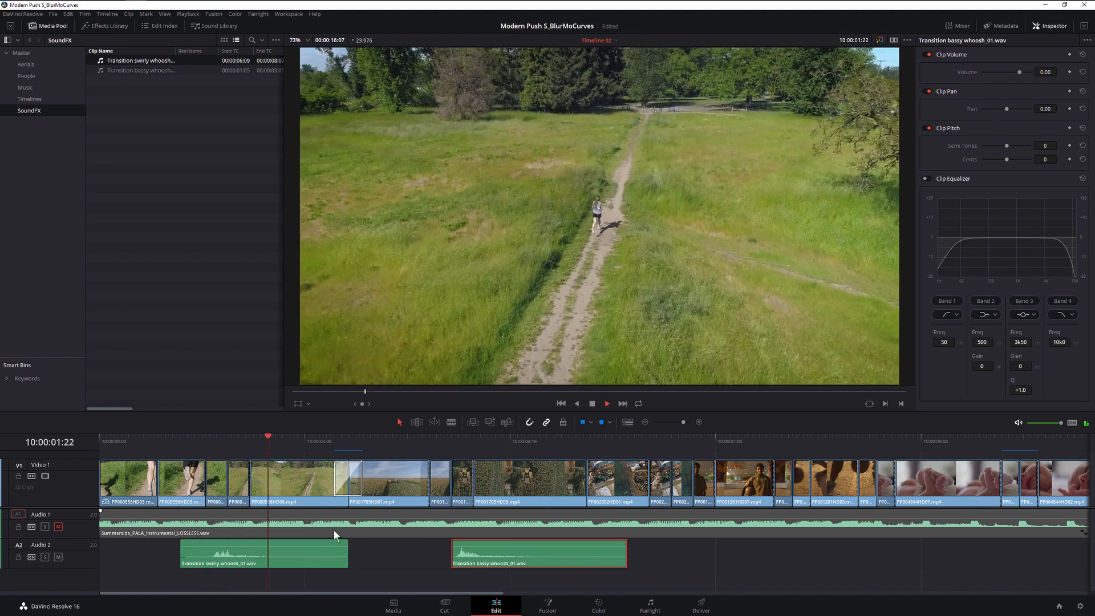
key("space")
Trim the end of the swirly whoosh to 10:00:02:12, add a 6 frame cross fade there, and play it back.
left_click_drag(341, 553, 318, 551)
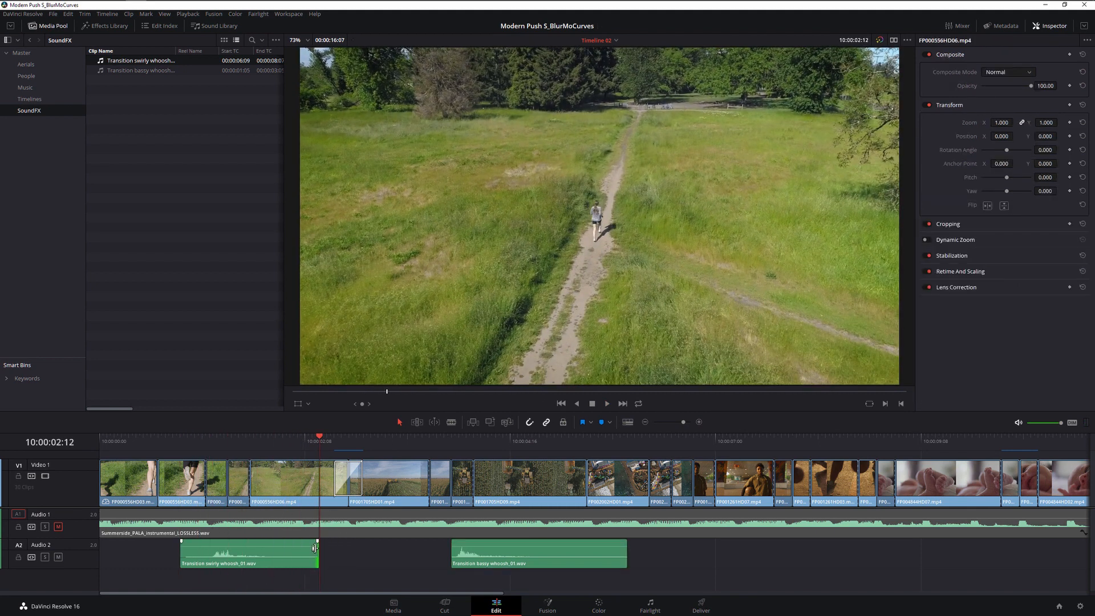
right_click(316, 551)
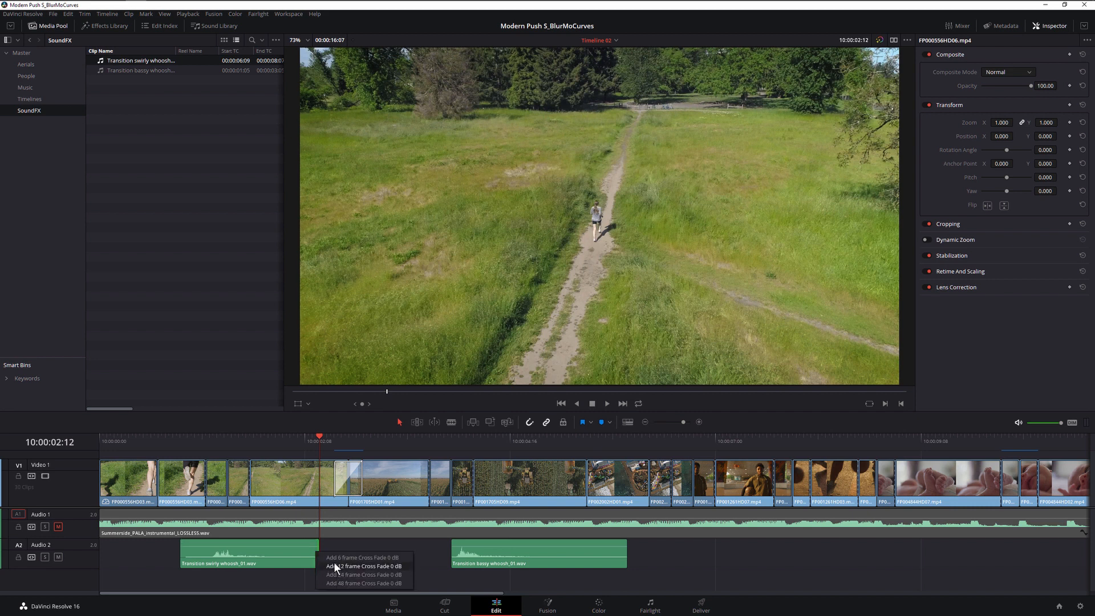
left_click(337, 558)
key("Up")
key("space")
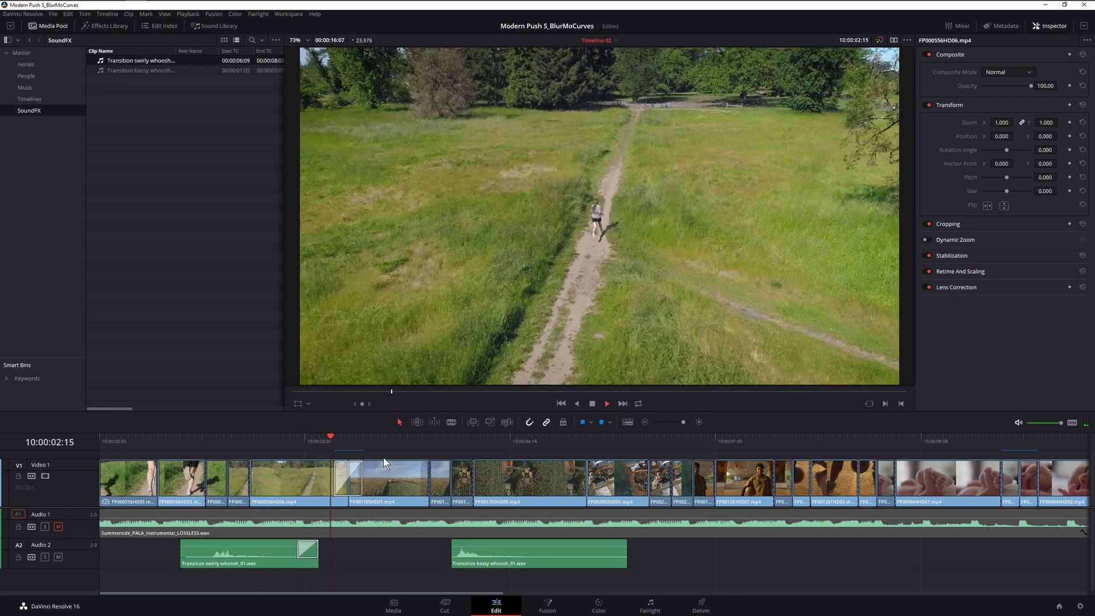
left_click(274, 437)
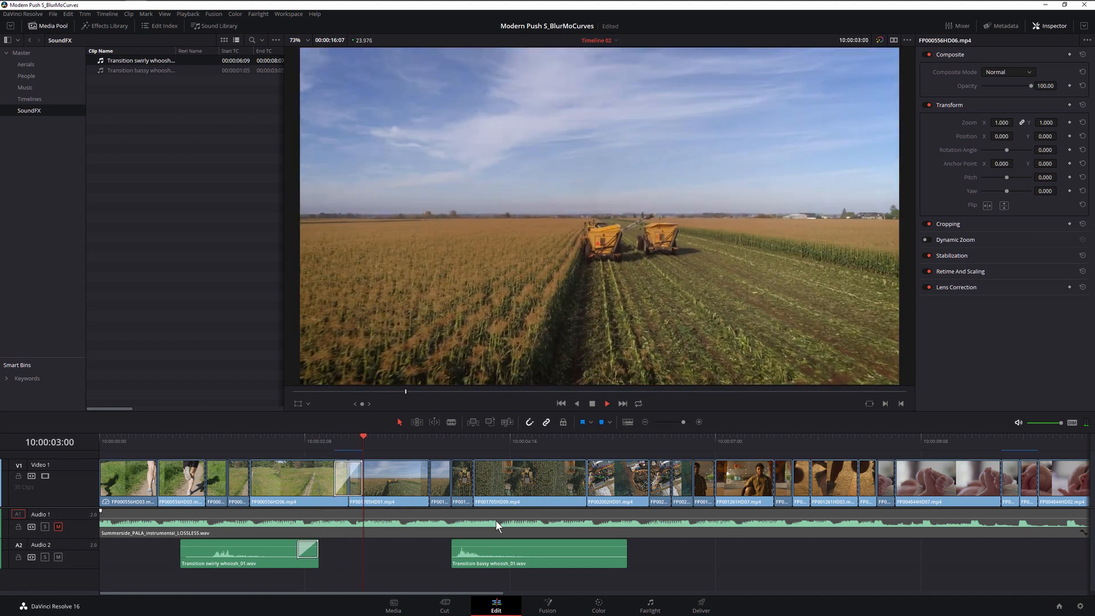
Move Transition bassy whoosh_01.wav to the start of the transition into the cornfield clip and audition it from a few frames before.
left_click_drag(511, 552, 404, 549)
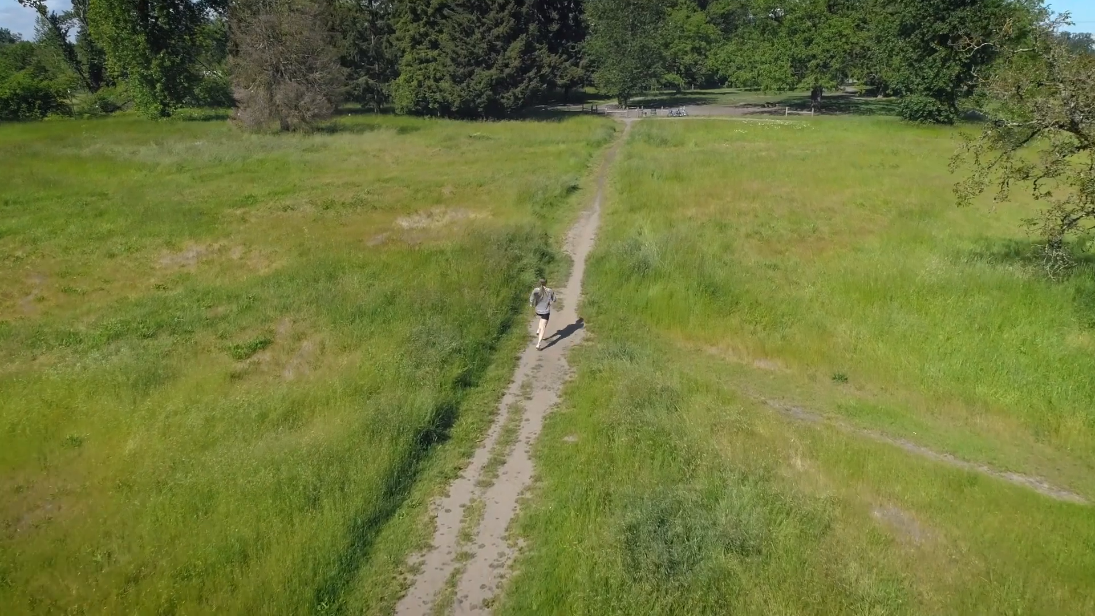
key("space")
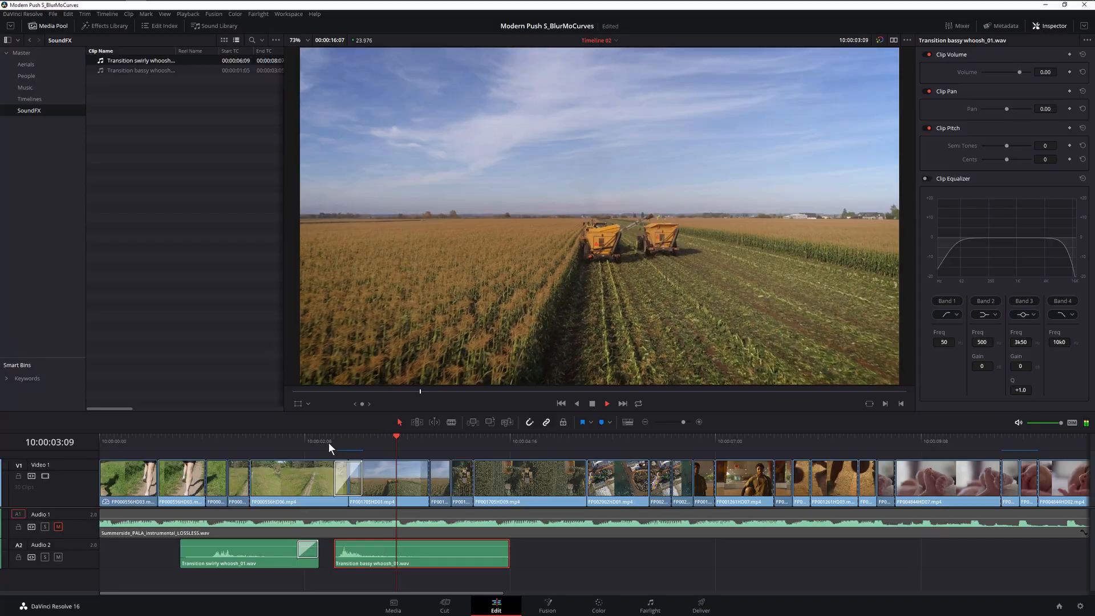
left_click(328, 442)
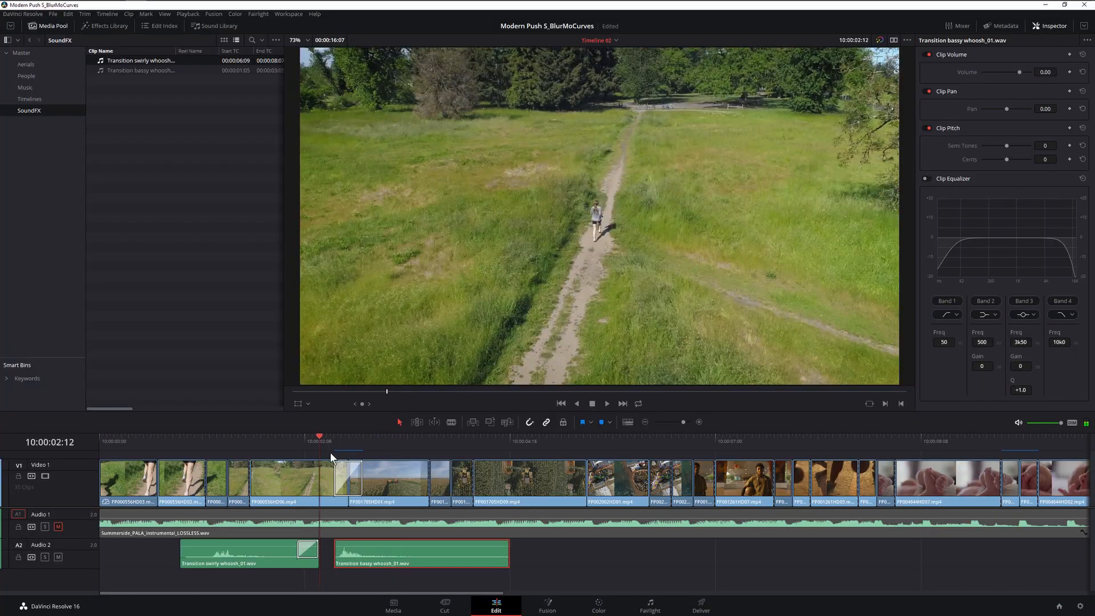
key("space")
left_click(308, 440)
key("space")
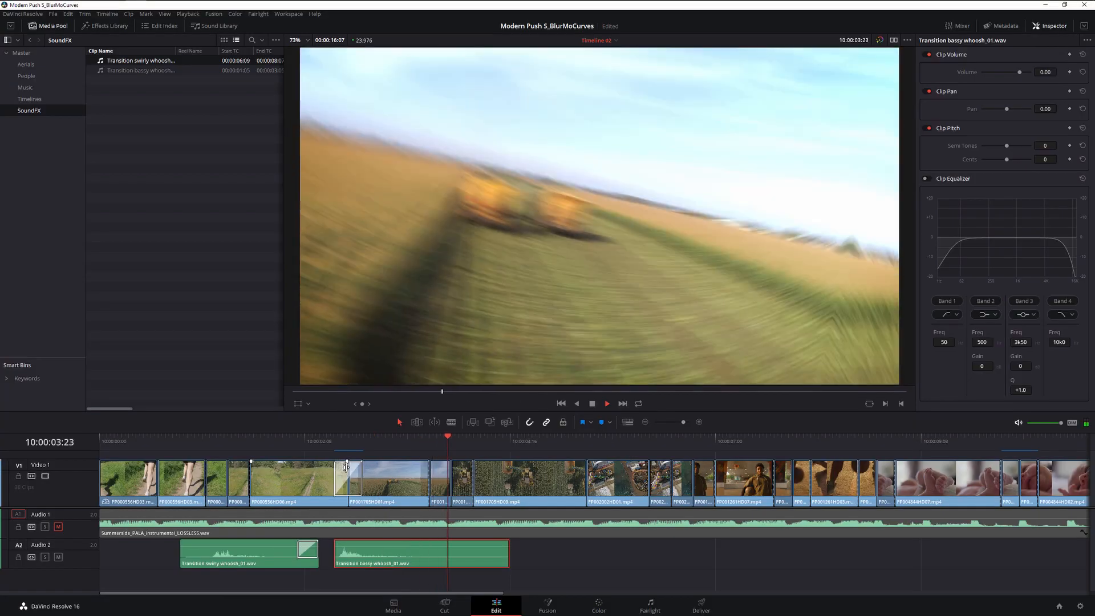
left_click(313, 440)
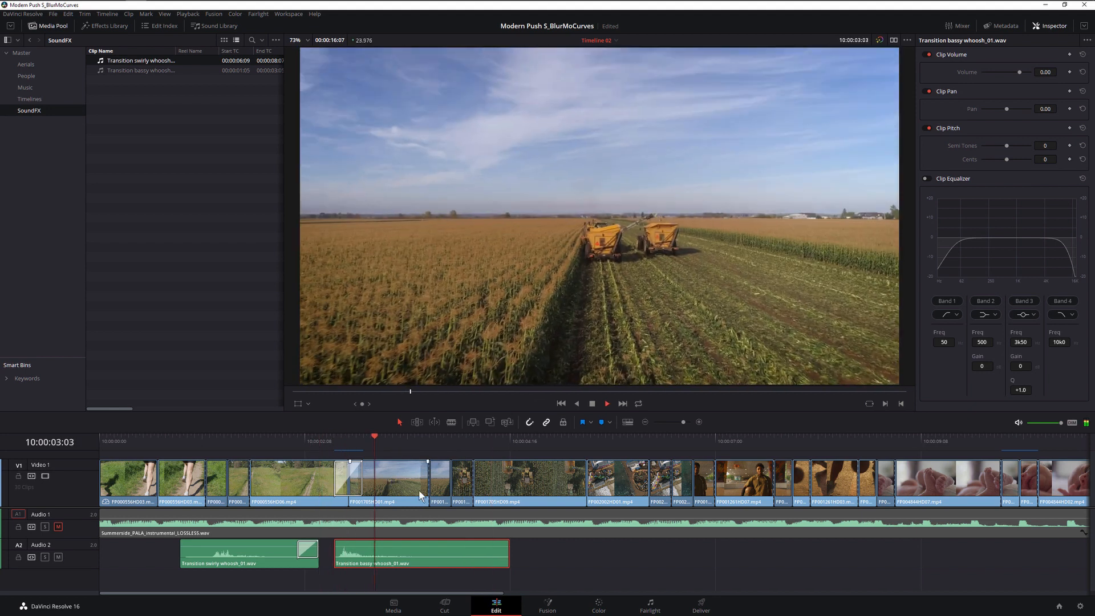
Shorten the bassy whoosh to end at 10:00:03:14 with a cross fade at its end, and replay the cornfield transition.
left_click_drag(506, 555, 415, 549)
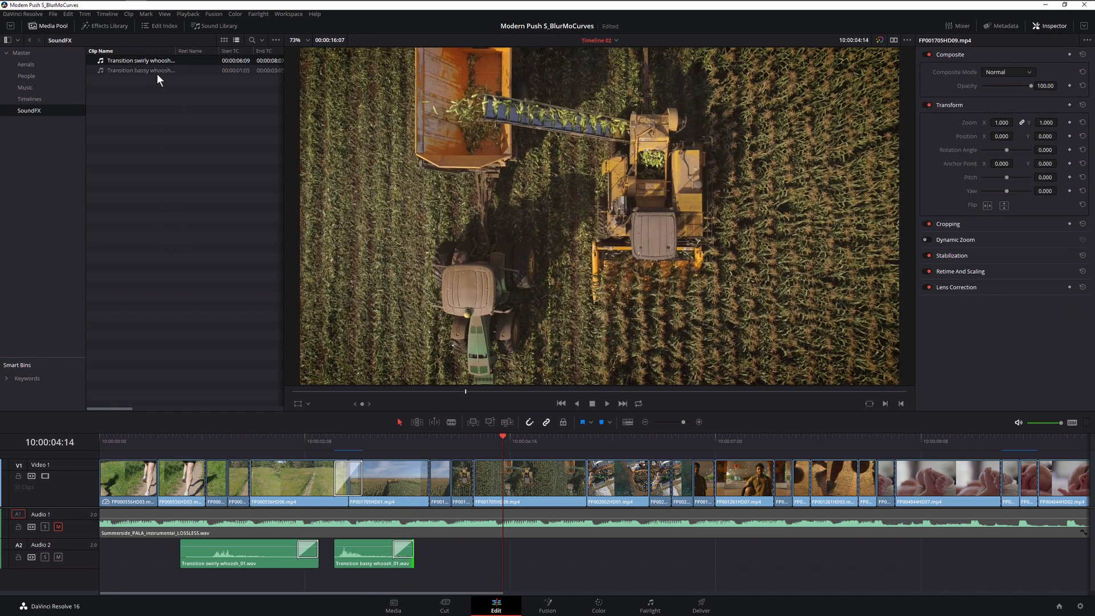
left_click(323, 448)
key("space")
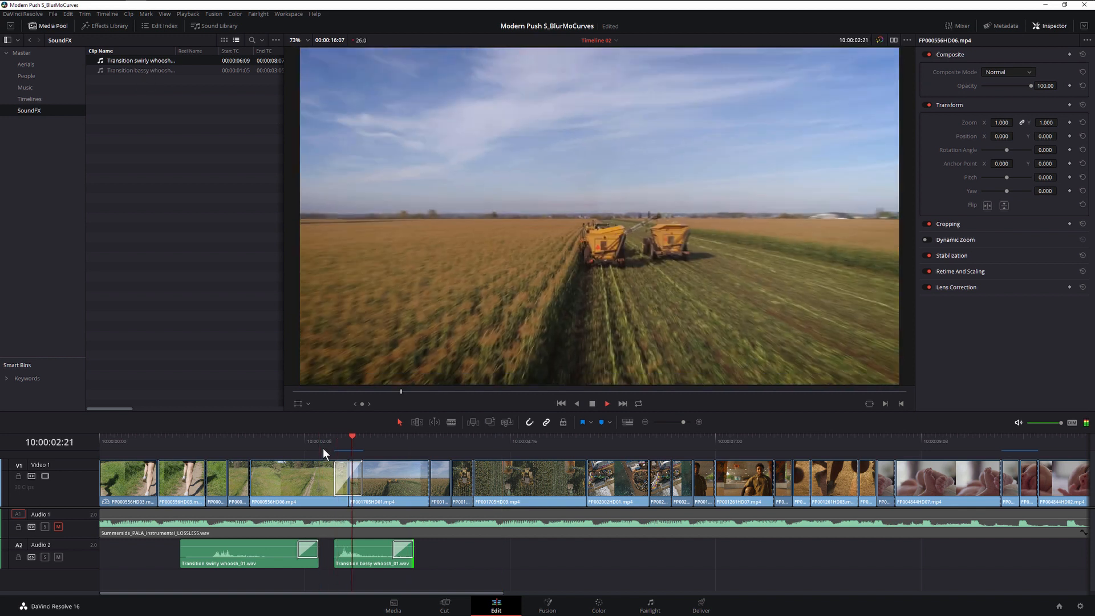
key("space")
left_click(331, 441)
key("space")
key("space")
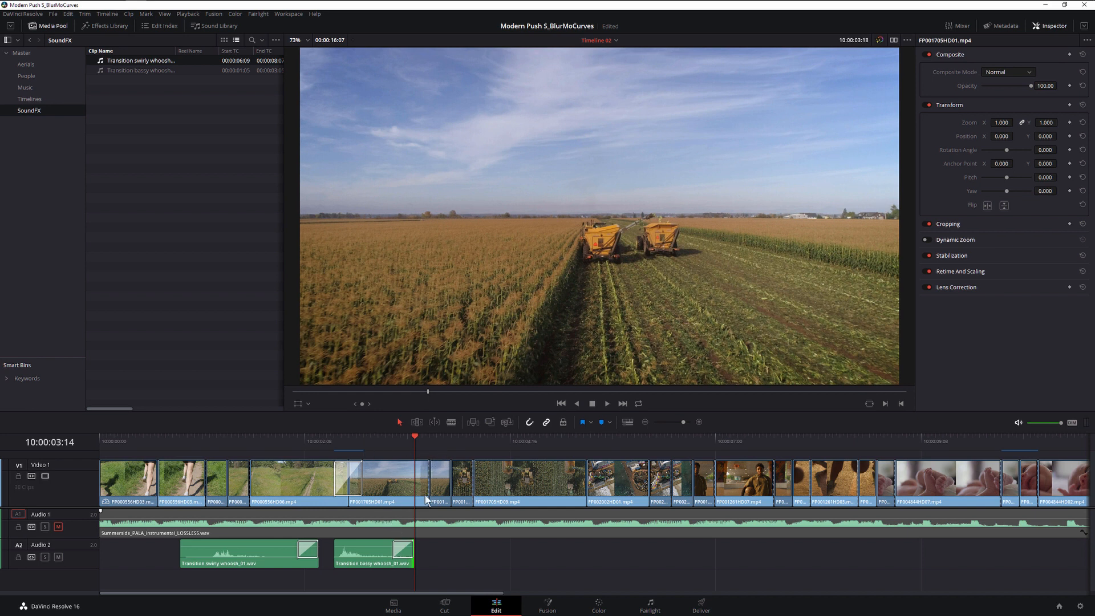
Copy Transition swirly whoosh_01.wav to 10:00:03:18 on Audio 2 and slide the copy about two frames earlier.
left_click_drag(455, 438, 430, 439)
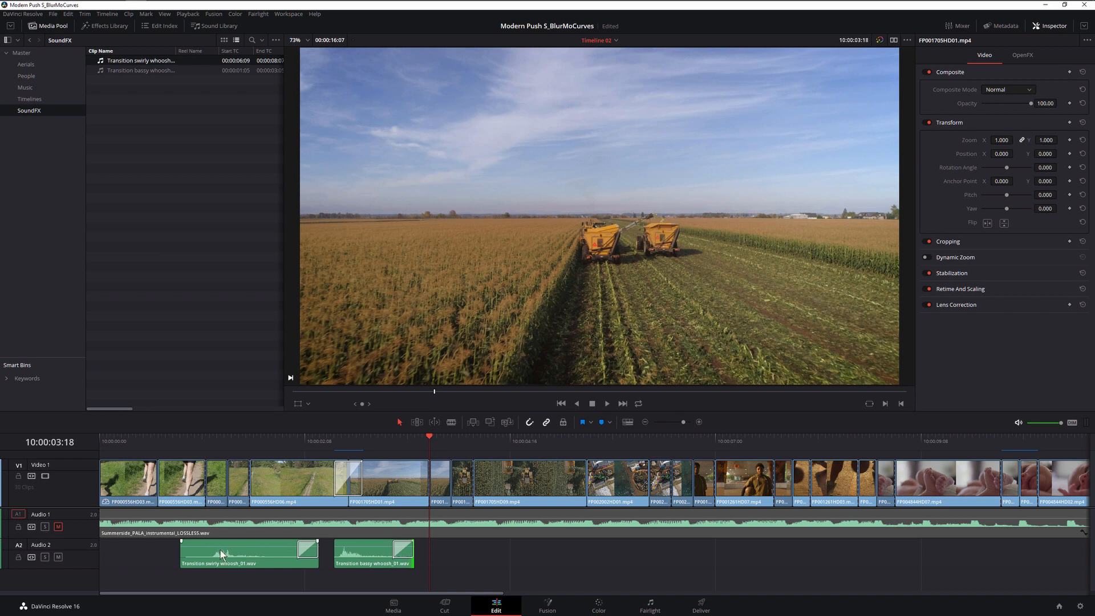
left_click_drag(237, 551, 466, 543)
left_click(700, 421)
left_click(700, 422)
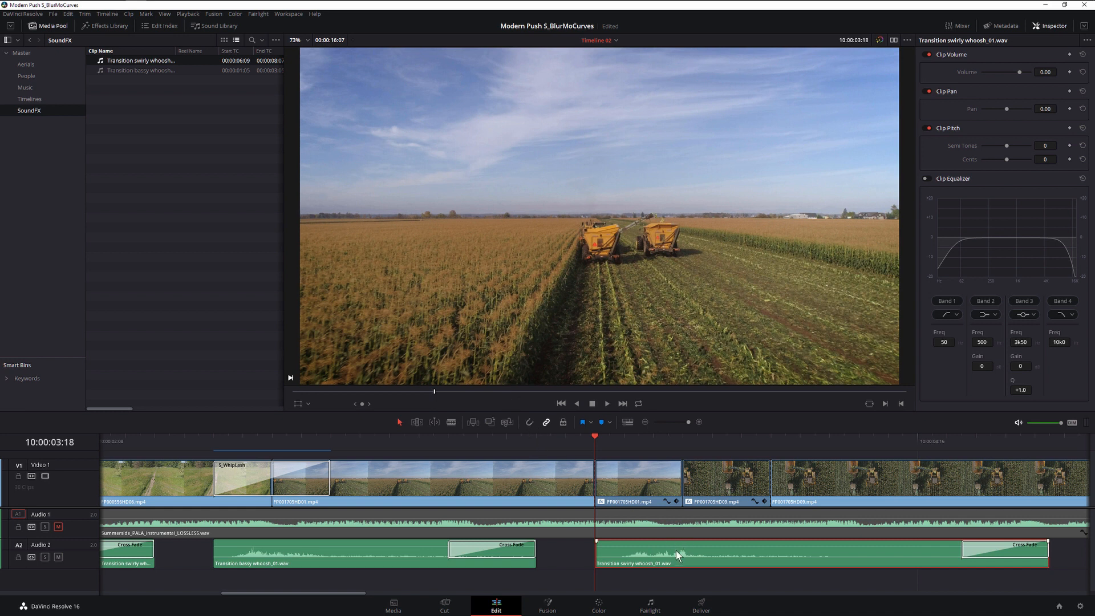
left_click_drag(676, 549, 651, 548)
key("Left")
key("Left")
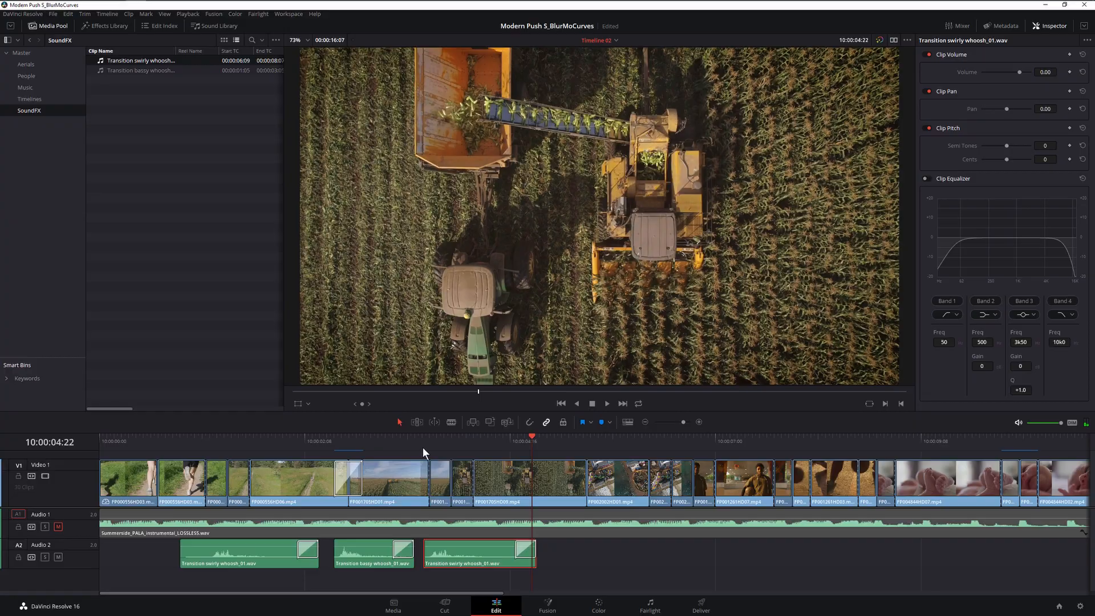
Lower the clip pitch of the copied swirly whoosh at the cornfield cut to -6 semitones.
left_click(433, 451)
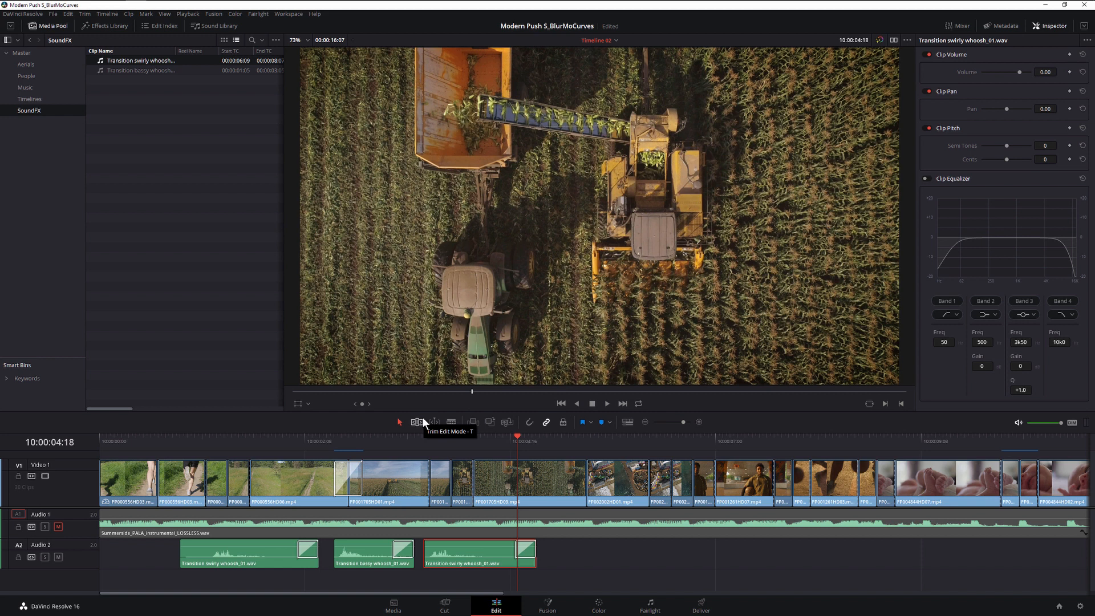
key("Up")
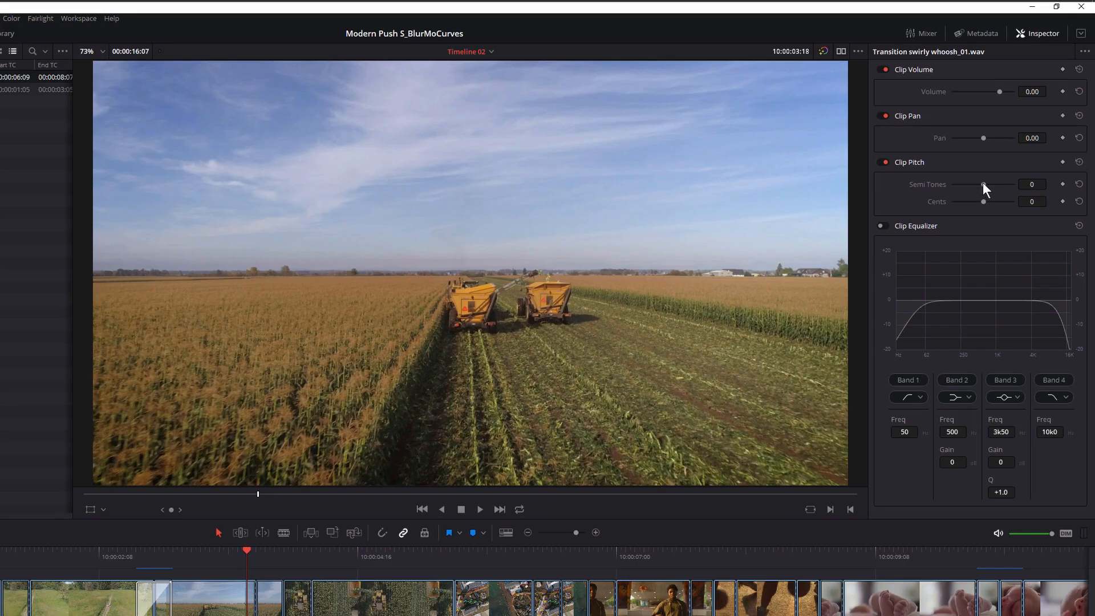
left_click_drag(1006, 145, 997, 145)
left_click_drag(974, 183, 972, 184)
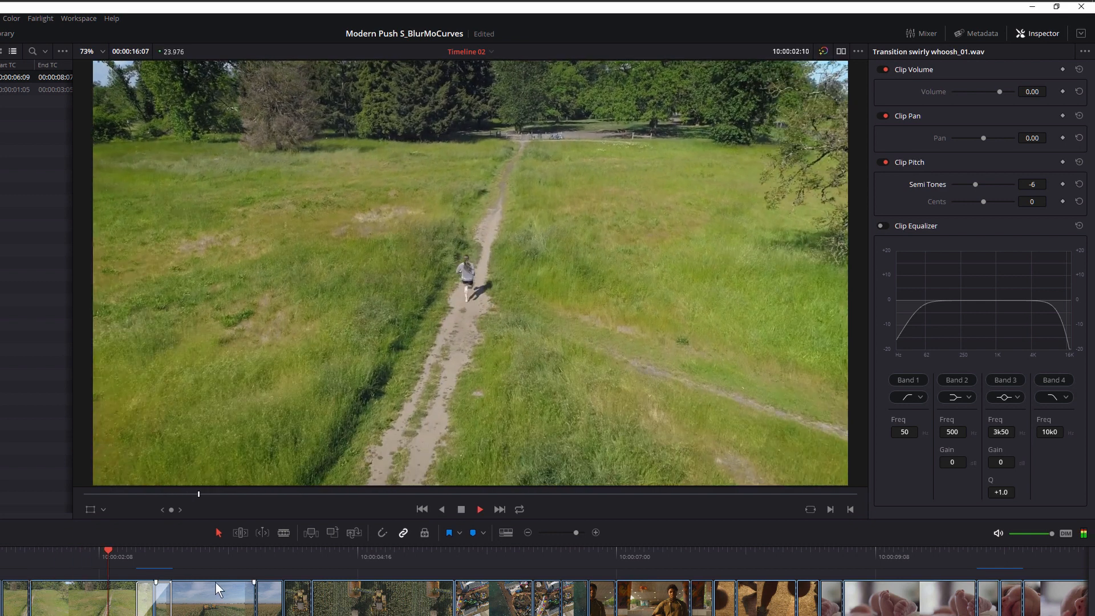
Play the edit from before the cornfield clips to compare the pitched-down whoosh with the earlier ones.
key("space")
key("space")
key("space")
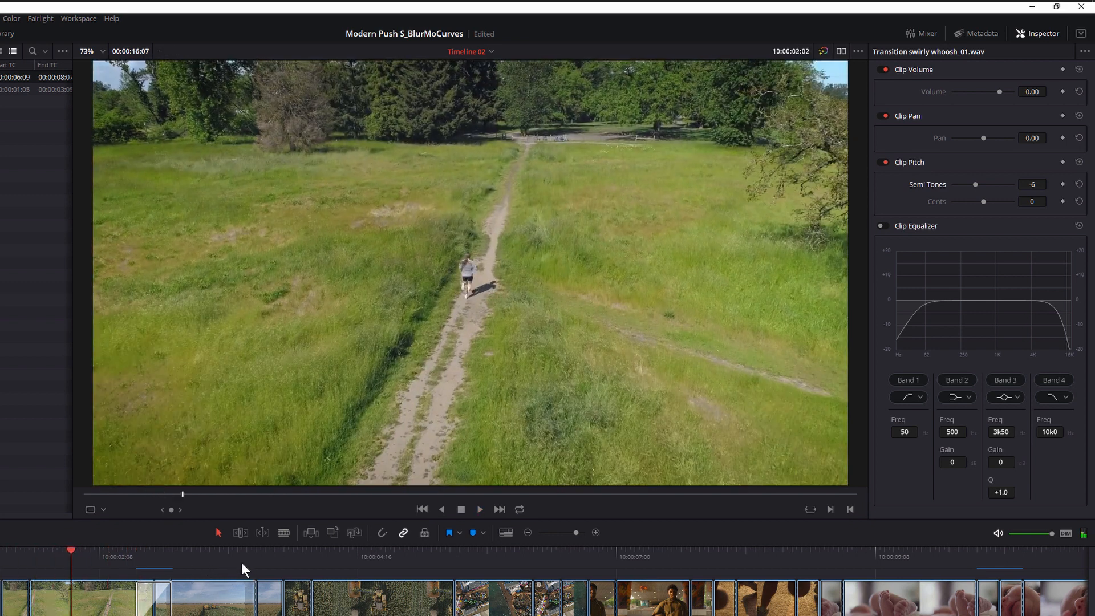
key("space")
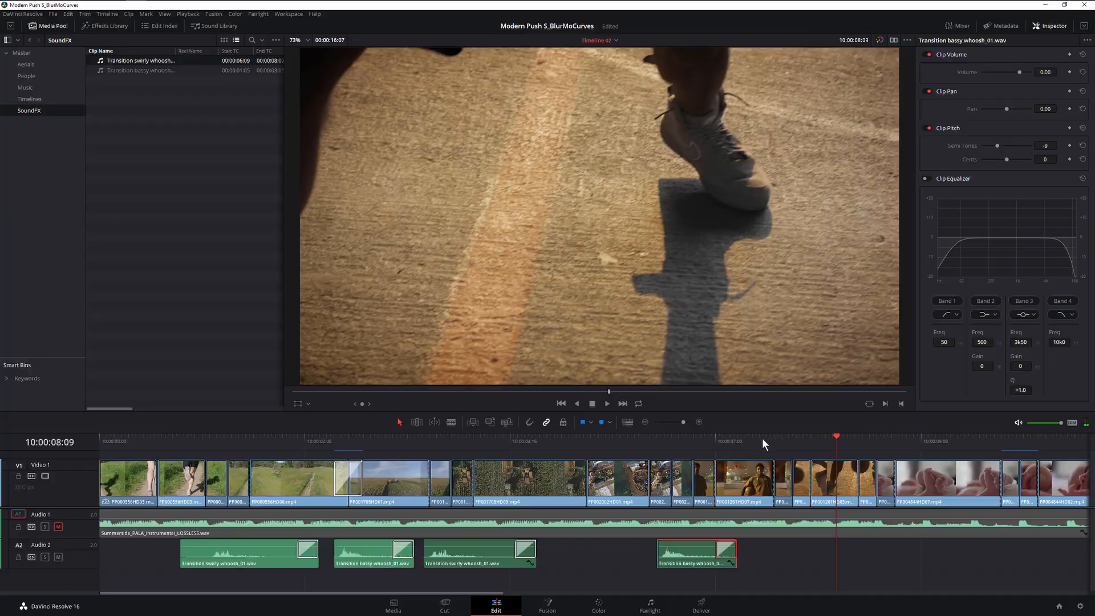
Play the cut following the basketball player clip FP001261HD07.mp4 to review where the next whoosh is needed.
mouse_move(762, 438)
left_mouse_down()
mouse_move(780, 439)
mouse_move(756, 440)
left_mouse_up()
key("space")
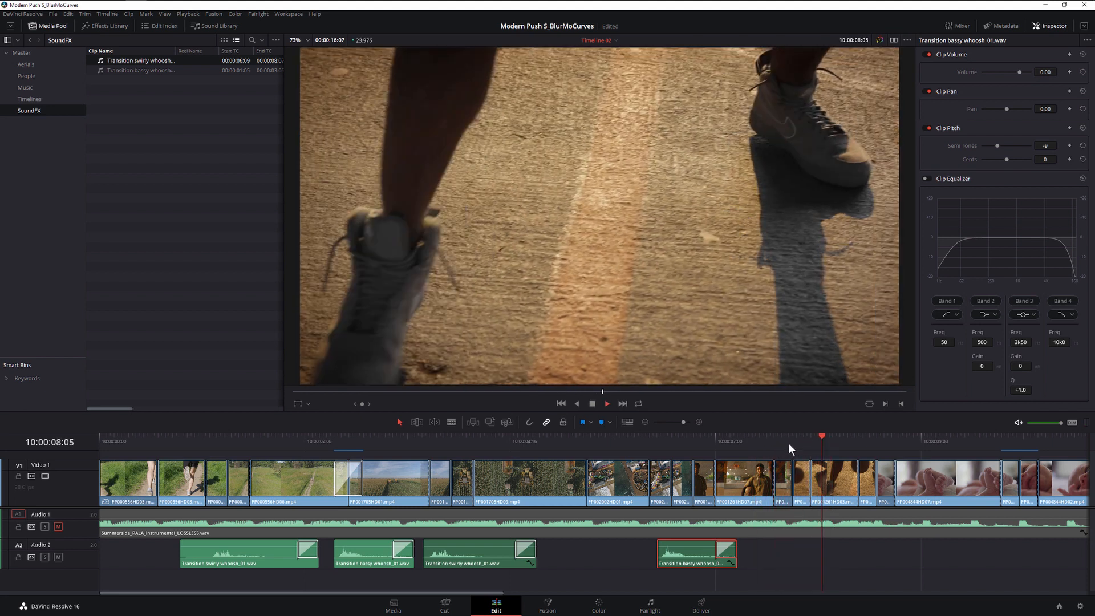
key("space")
left_click(772, 441)
key("space")
key("space")
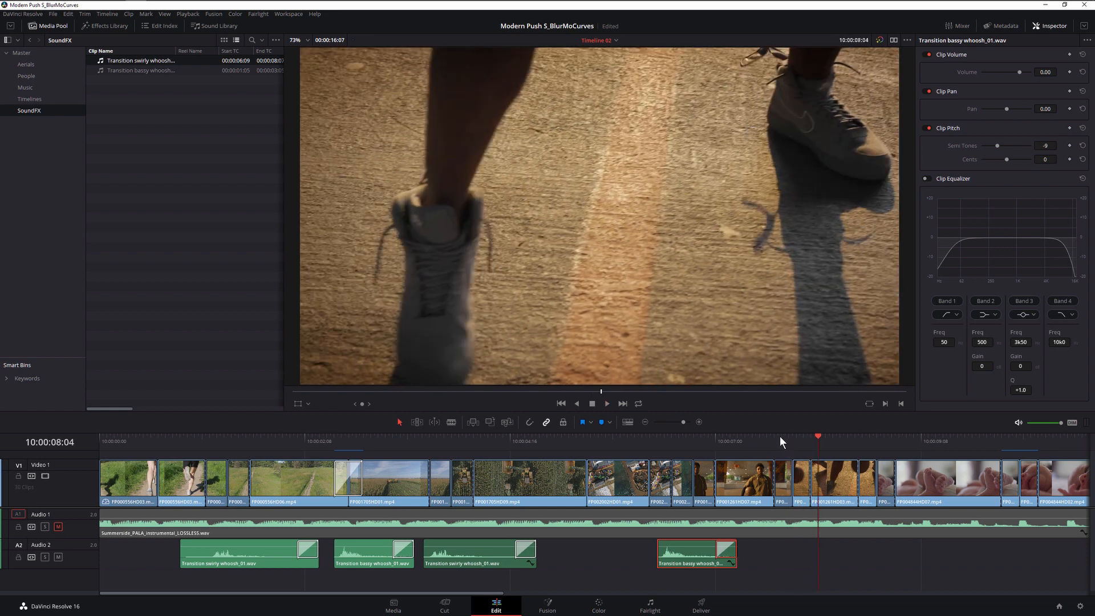
Copy Transition bassy whoosh_01.wav on Audio 2 to the cut after the basketball player clip, near 10:00:07:17.
mouse_move(781, 442)
left_mouse_down()
mouse_move(801, 440)
mouse_move(779, 440)
left_mouse_up()
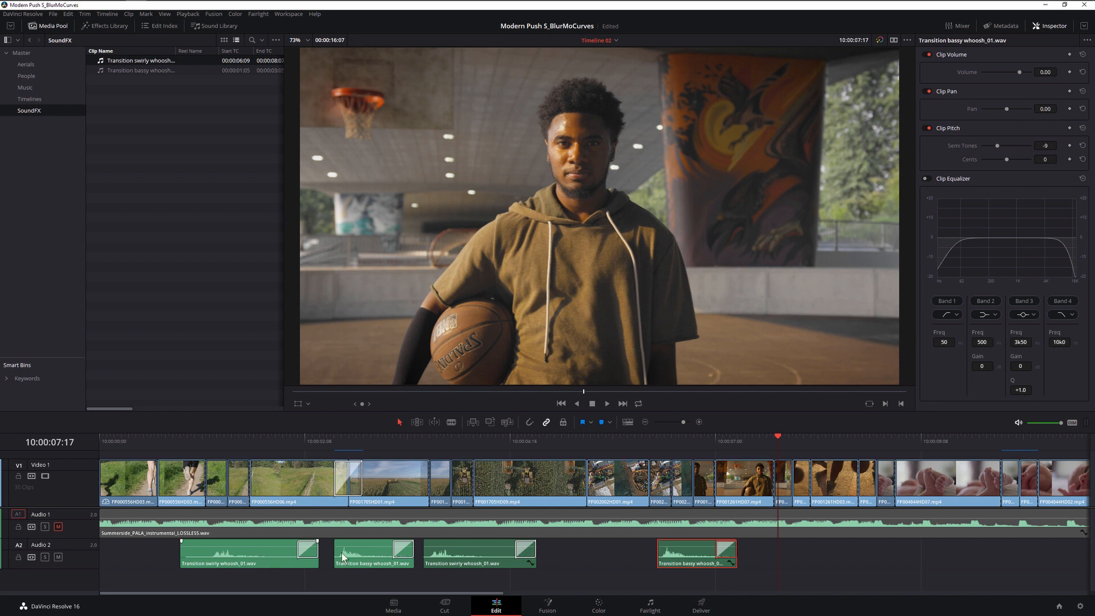
left_click_drag(361, 552, 800, 555)
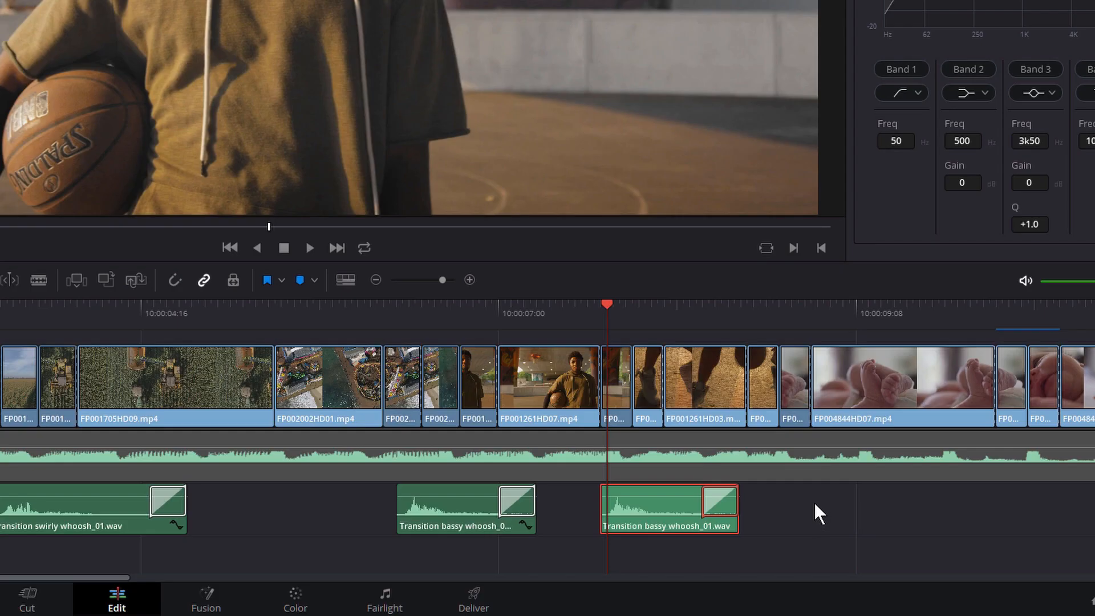
left_click(896, 549)
Try changing the clip speed of the copied bassy whoosh to 150%.
right_click(703, 510)
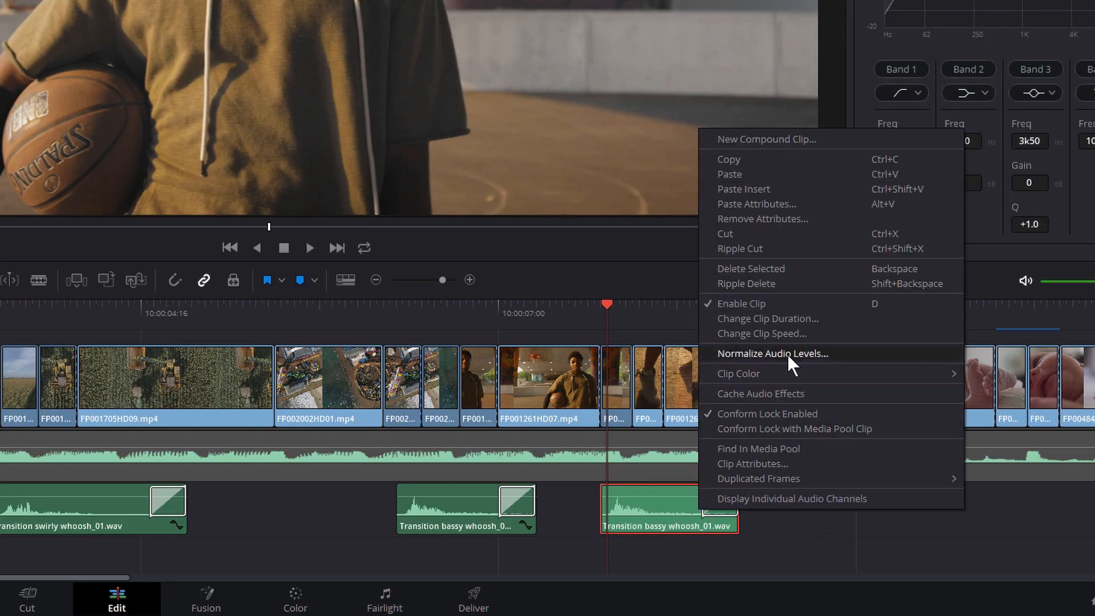
left_click(827, 333)
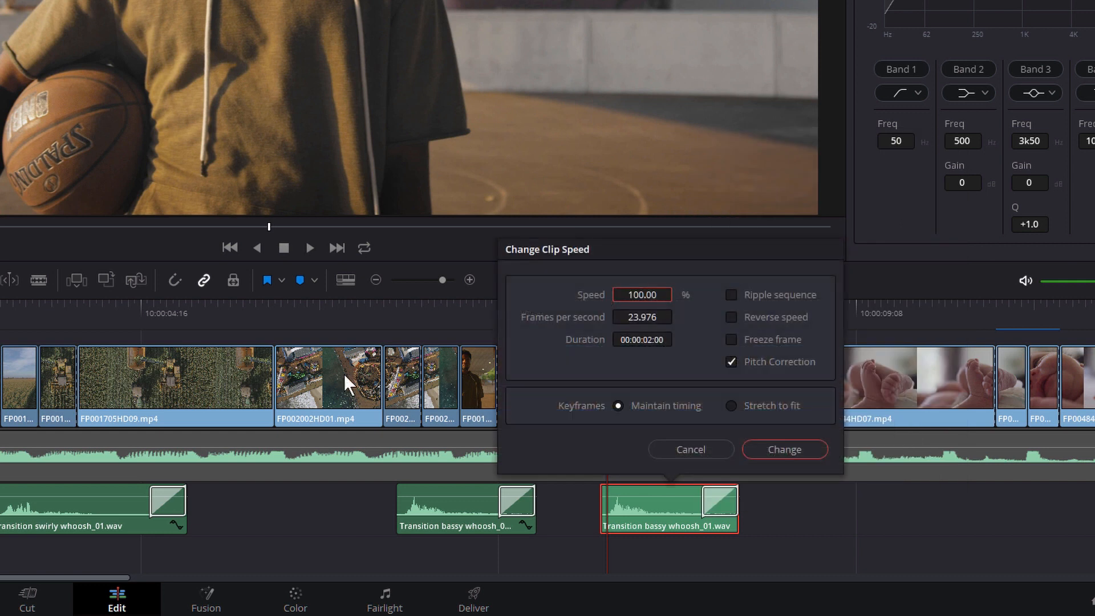
left_click(654, 296)
type("150")
left_click(787, 449)
Play the cut from the basketball player to the running feet repeatedly to check the copied bassy whoosh.
key("space")
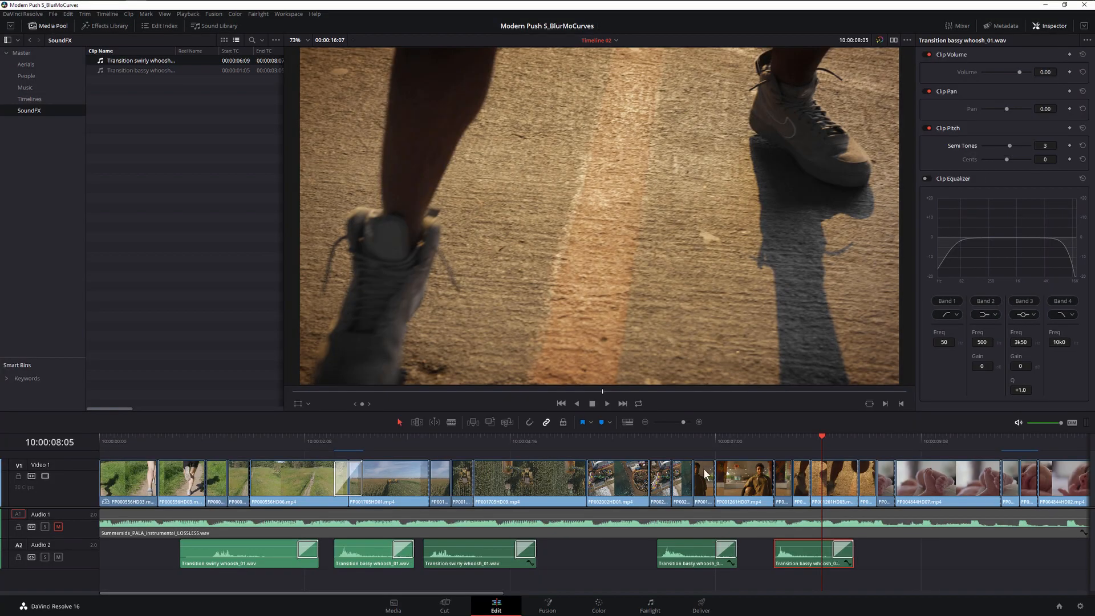
left_click(766, 446)
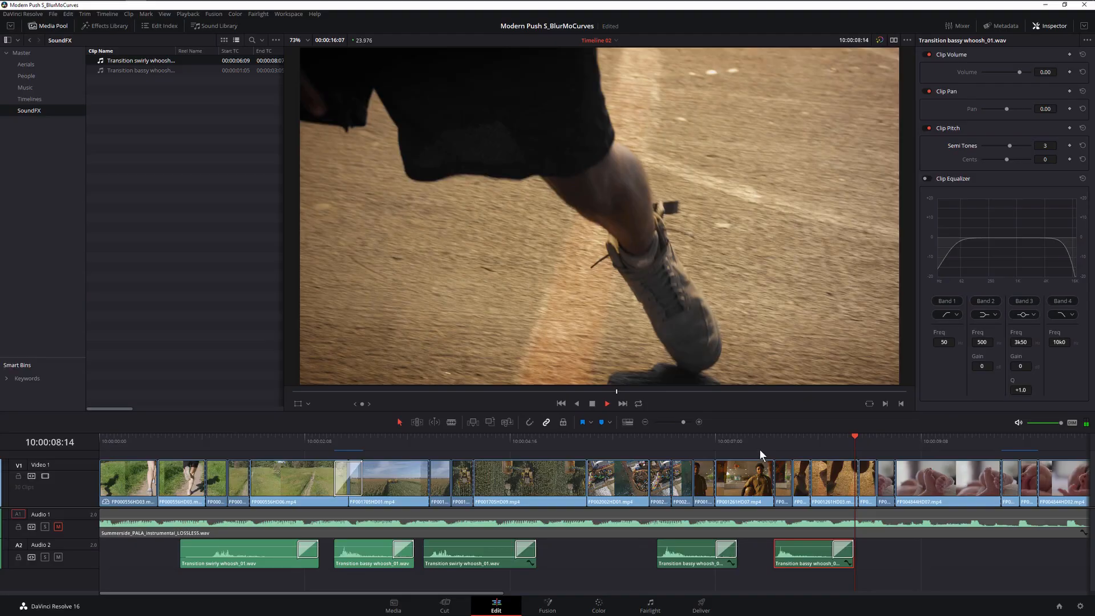
left_click(763, 450)
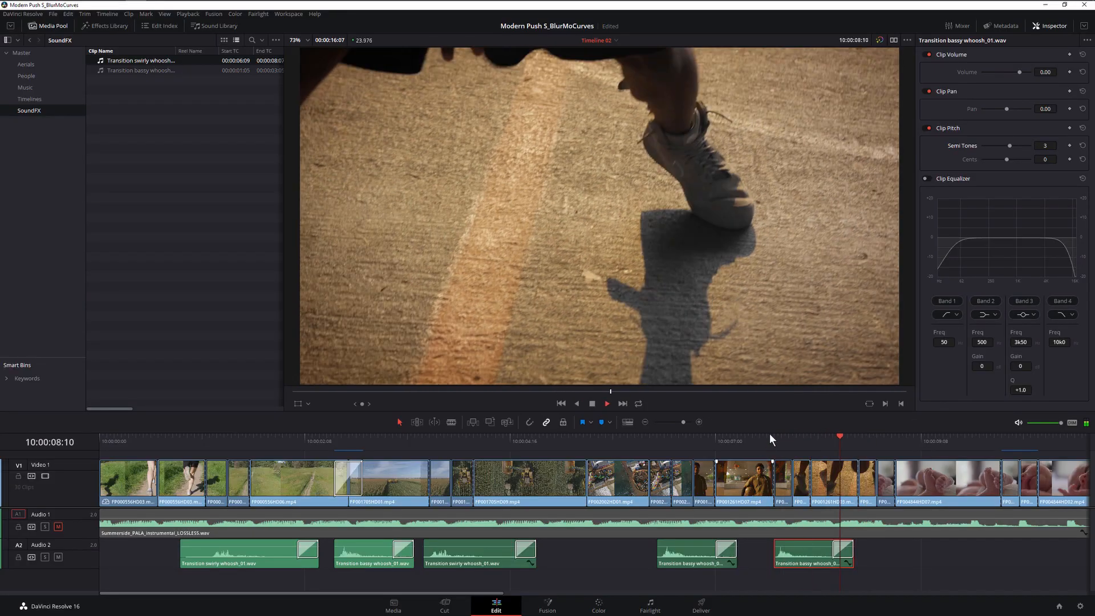
key("space")
left_click(757, 444)
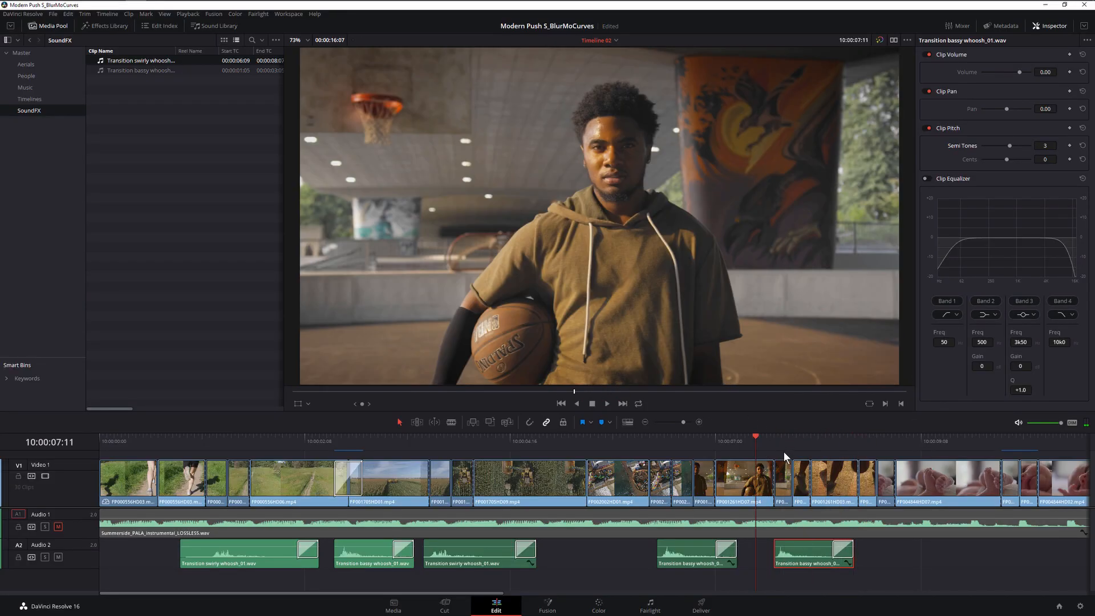
key("shift+Right")
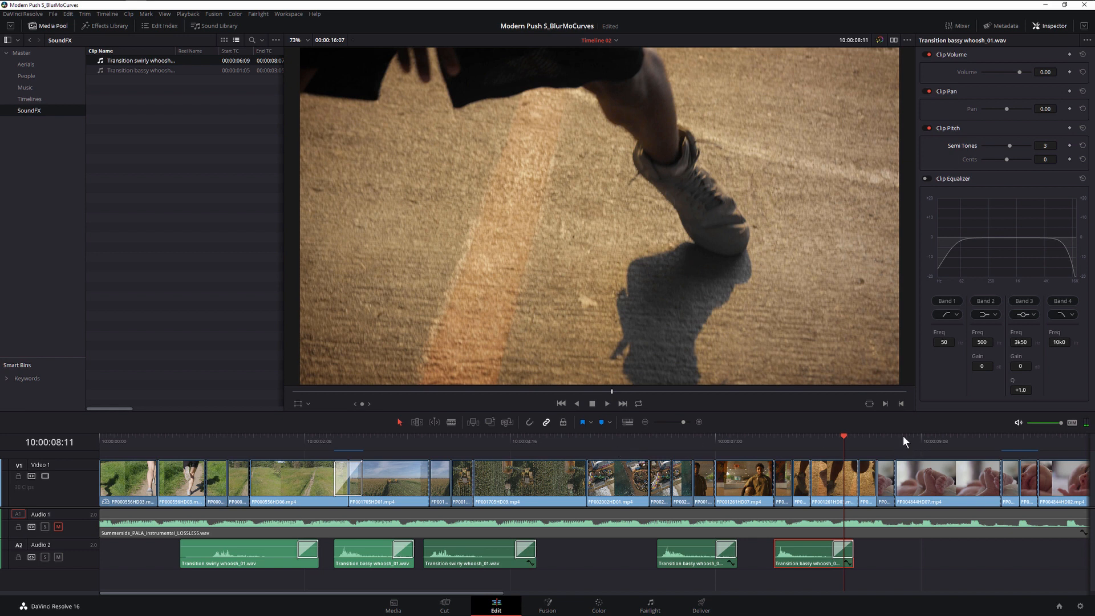
key("space")
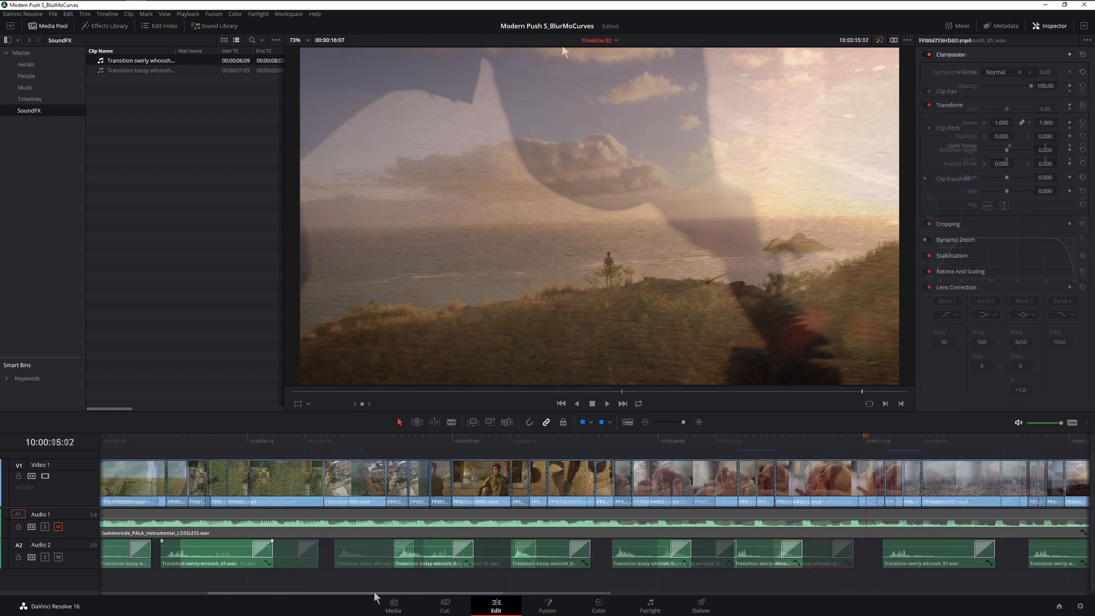
Review the baby feet section of the finished edit and inspect the pitch and equalizer settings of its bassy whoosh.
left_click_drag(297, 593, 497, 591)
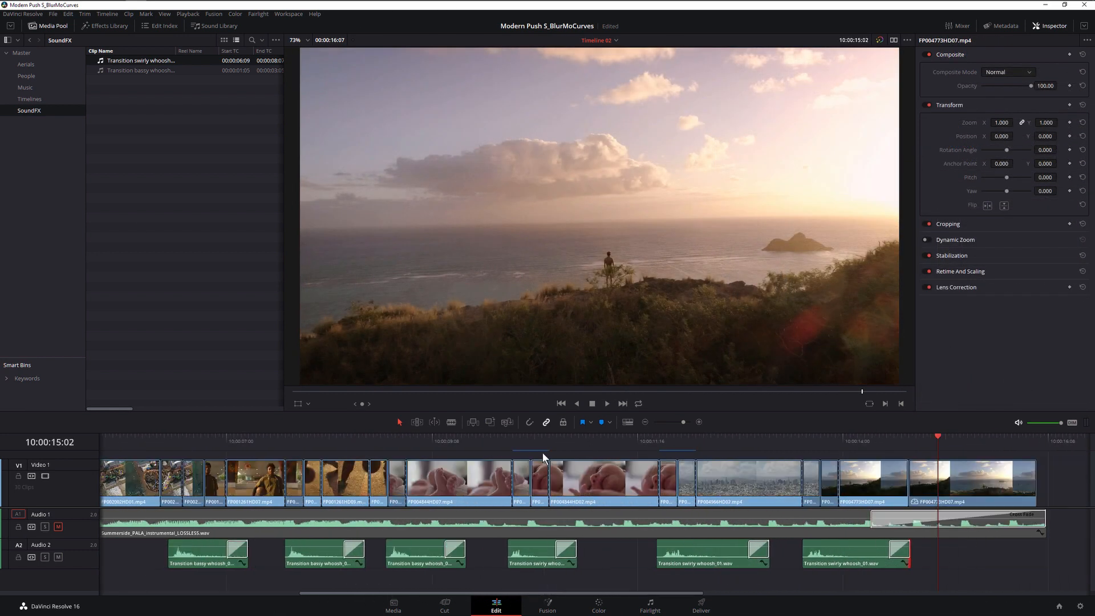
left_click(524, 450)
left_click(509, 451)
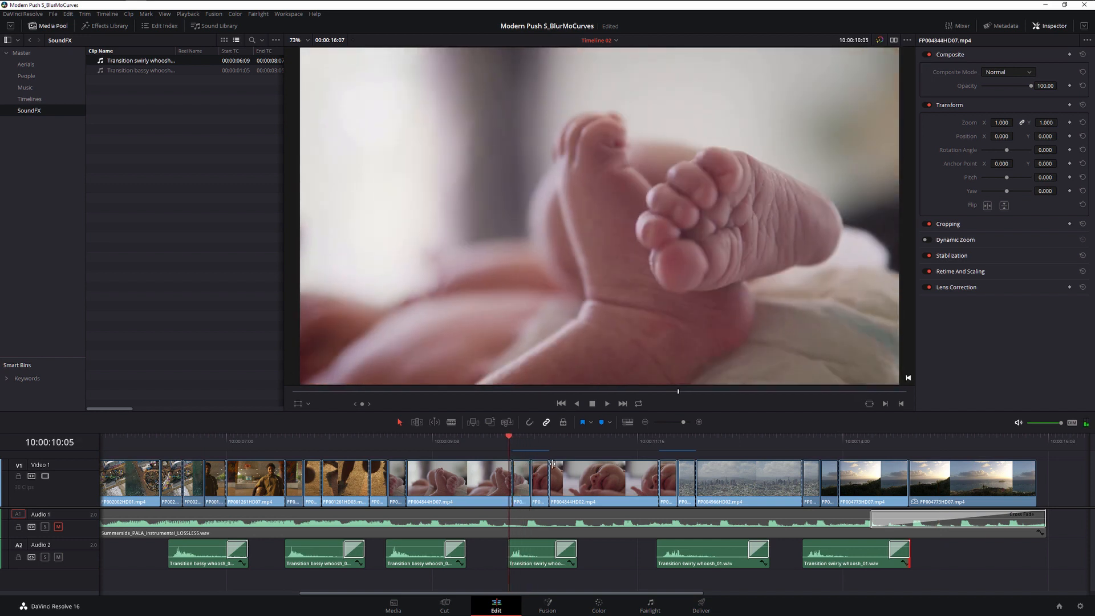
left_click(418, 549)
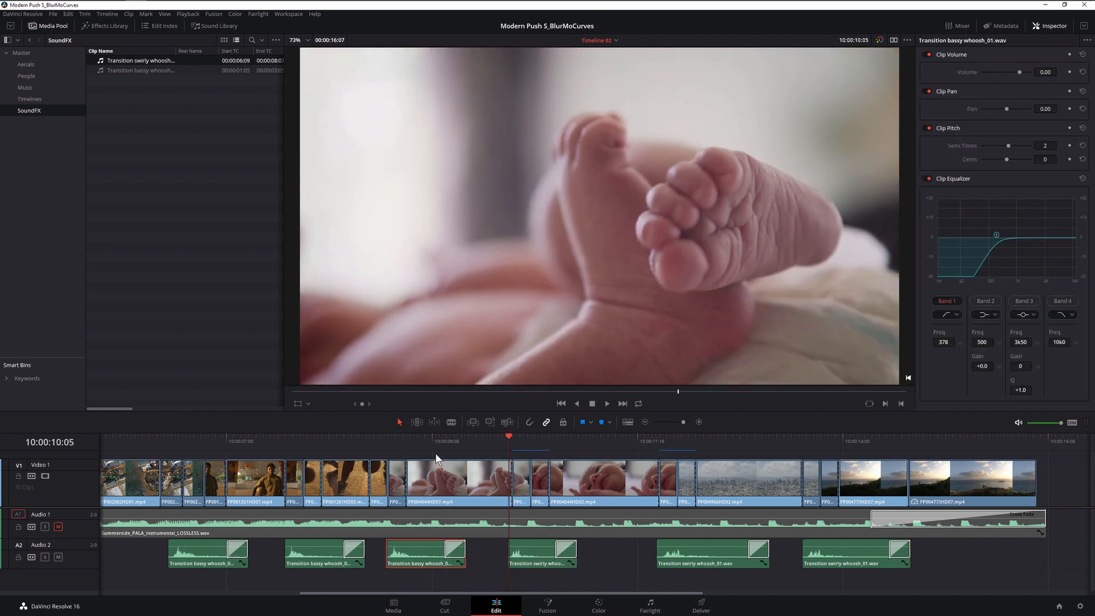
left_click(421, 443)
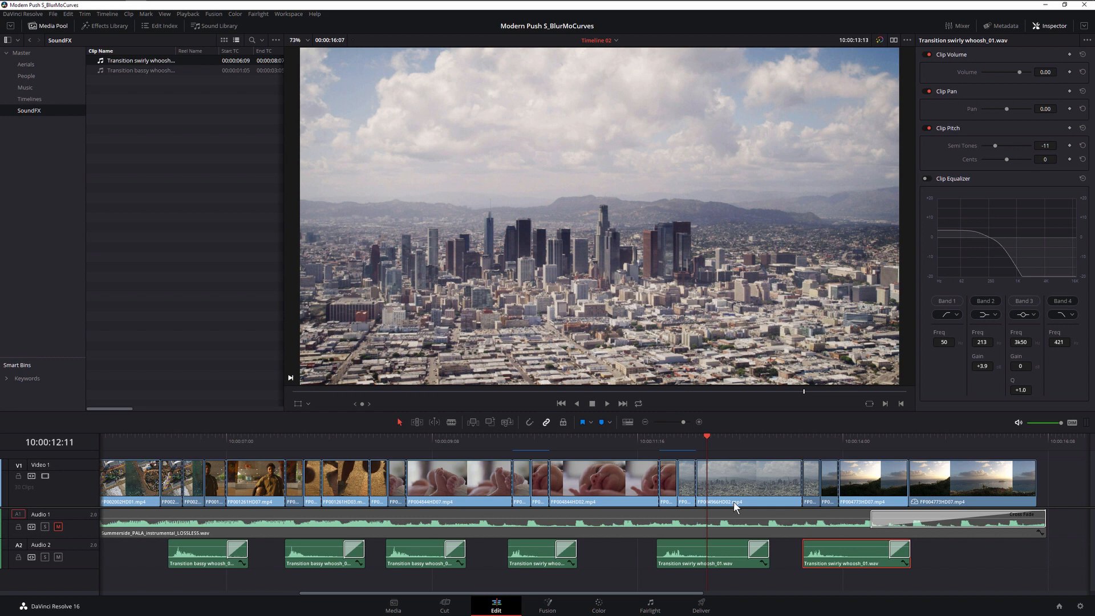
Inspect the pitch and equalizer settings of the swirly whoosh at the baby-to-city cut and play that transition.
left_click(723, 546)
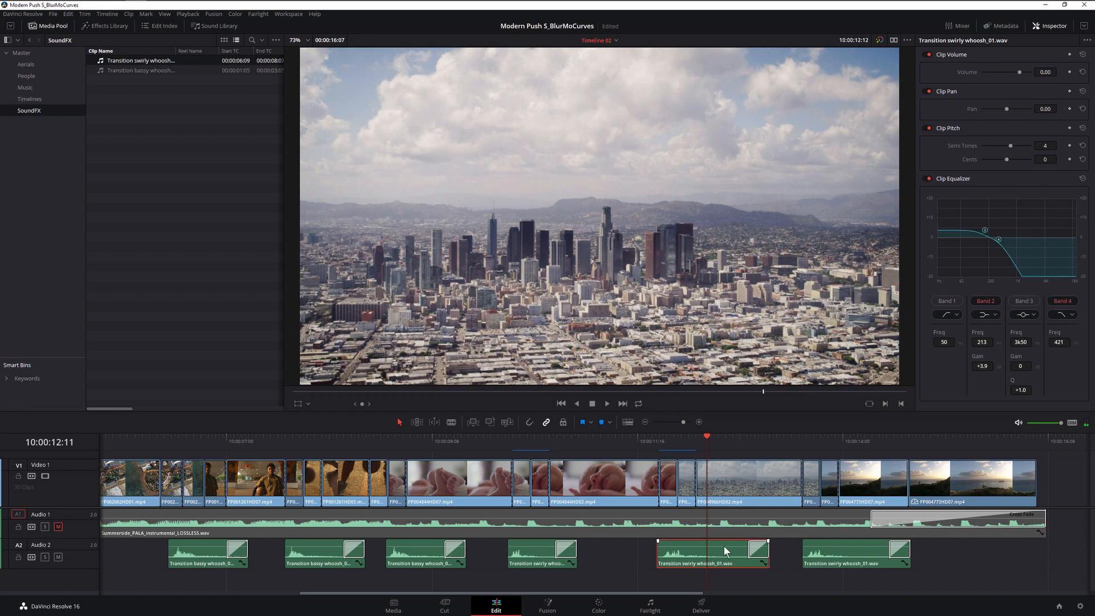
left_click(655, 442)
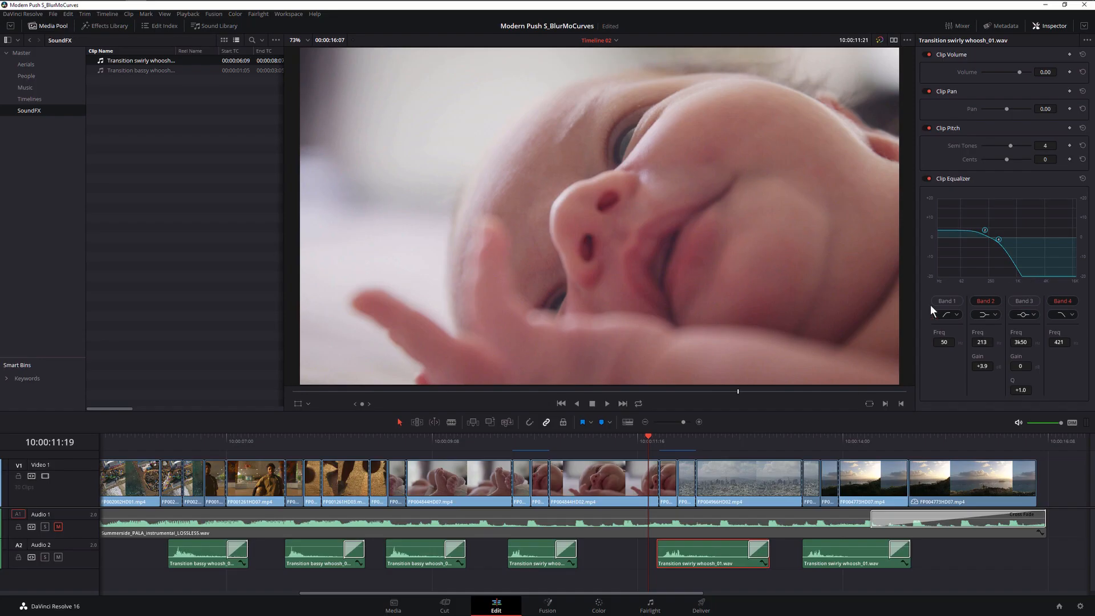
key("space")
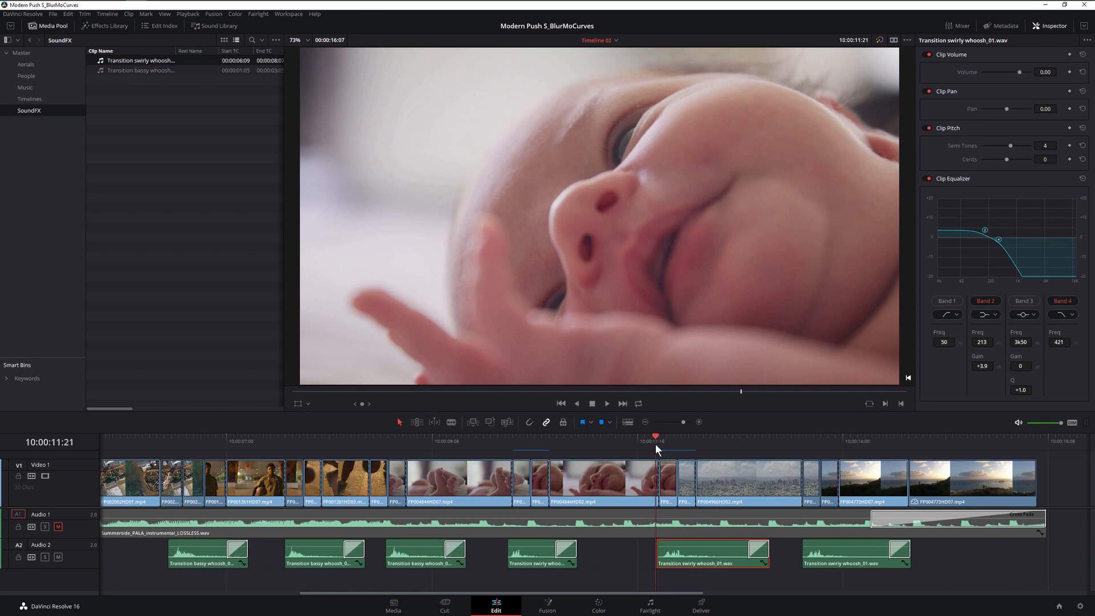
key("space")
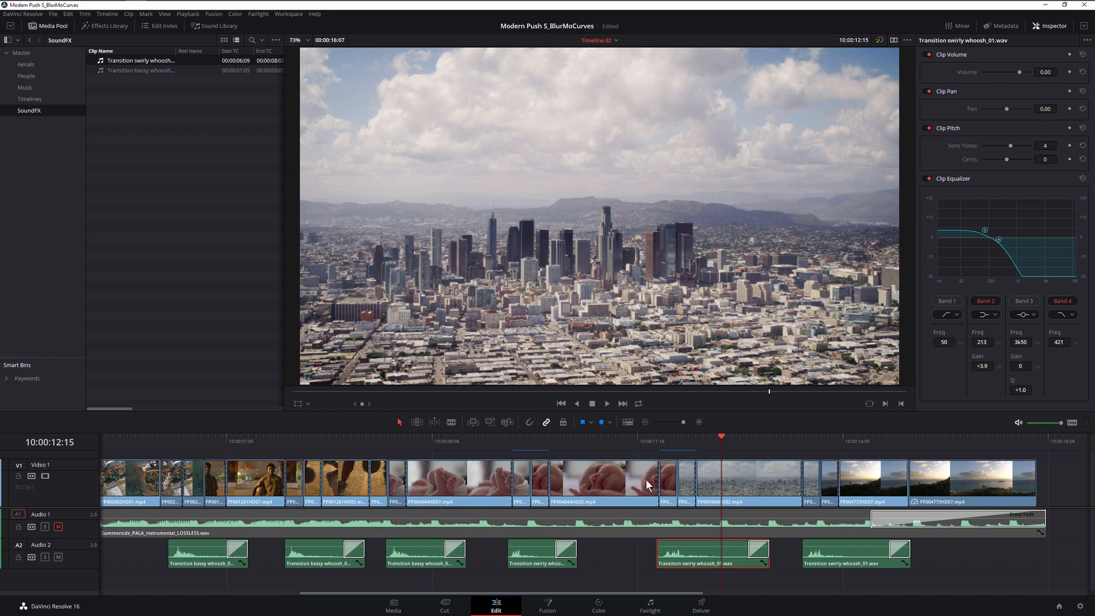
right_click(698, 548)
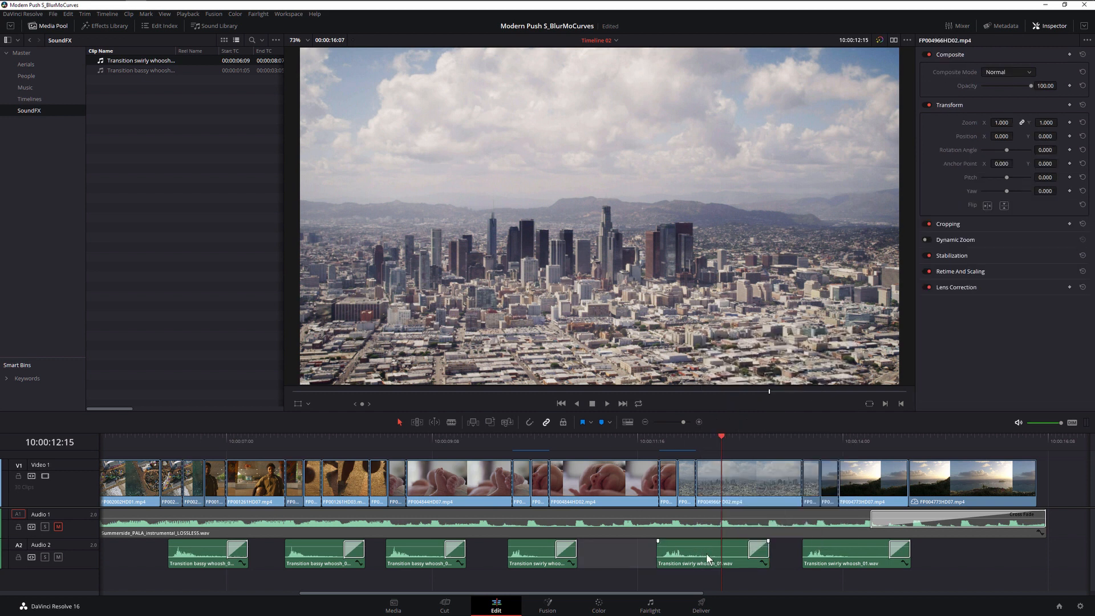
left_click(706, 553)
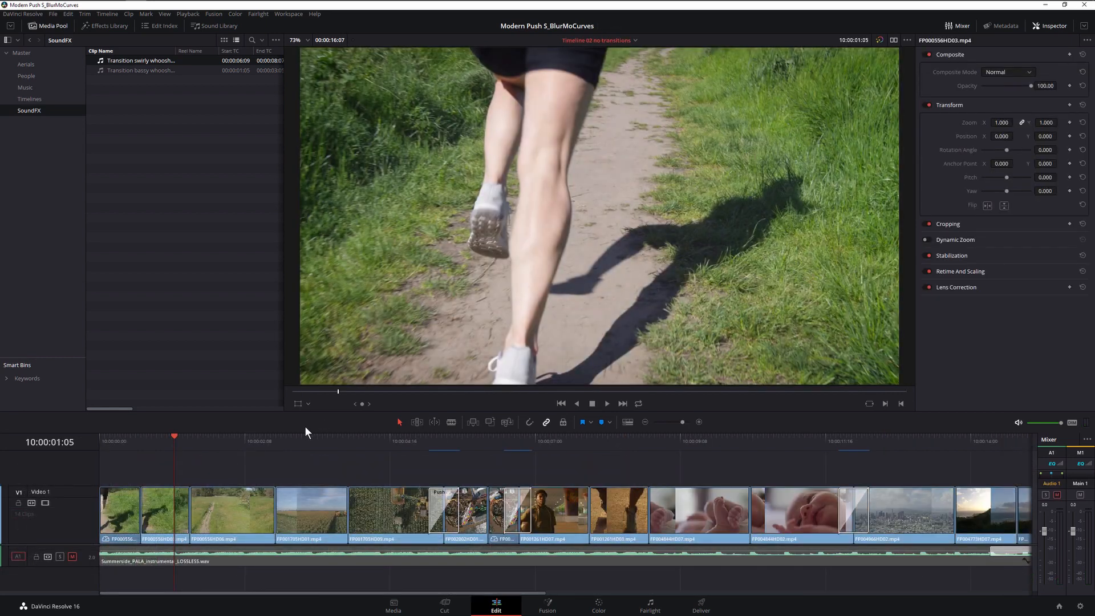
Play Timeline 02 no transitions from the harvester clip at 10:00:04:01 to review the edit without the blur pushes.
left_click(382, 439)
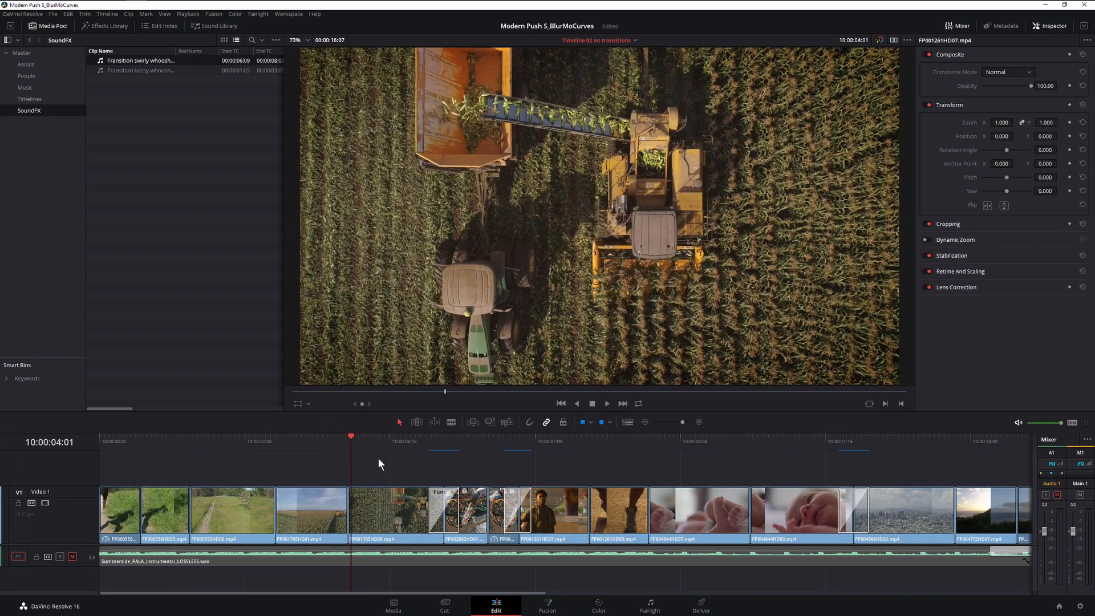
key("space")
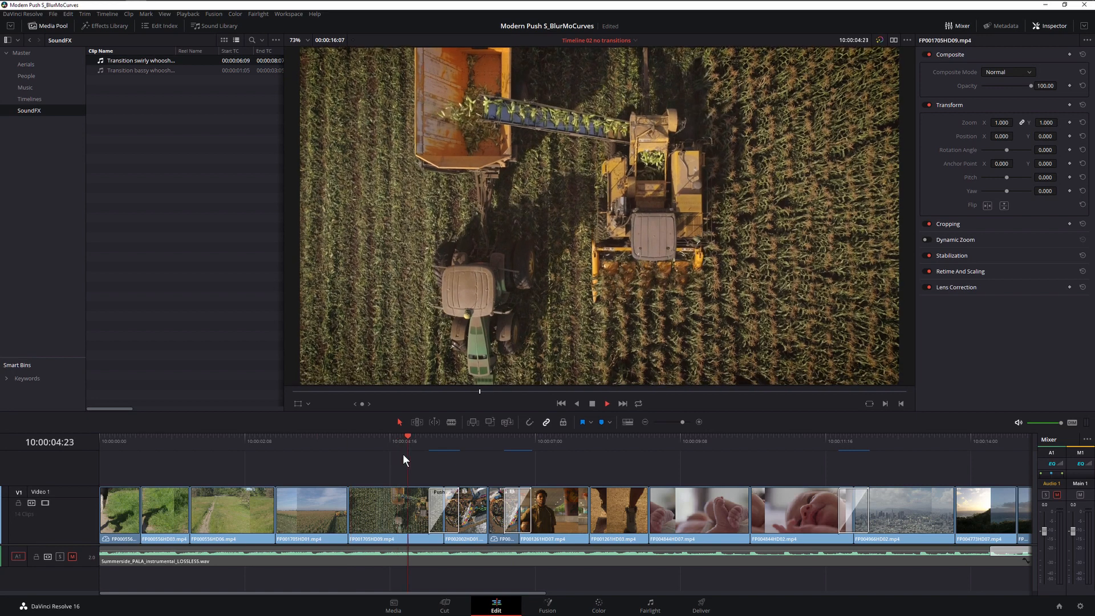
left_click(404, 443)
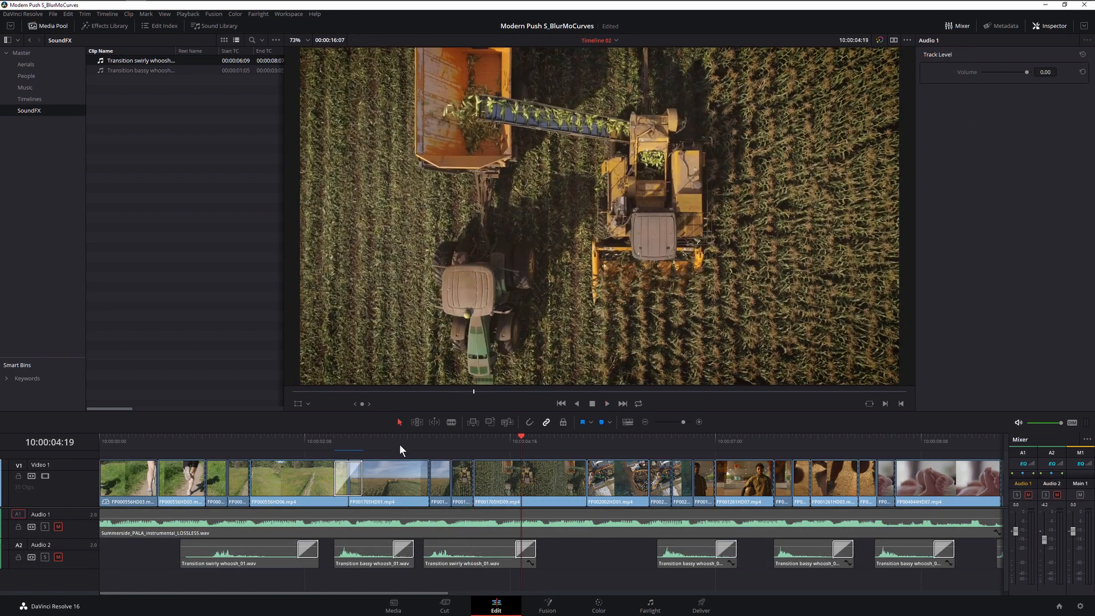
Play several sections of Timeline 02 to compare the finished push transitions and whooshes with the plain edit.
left_click(400, 443)
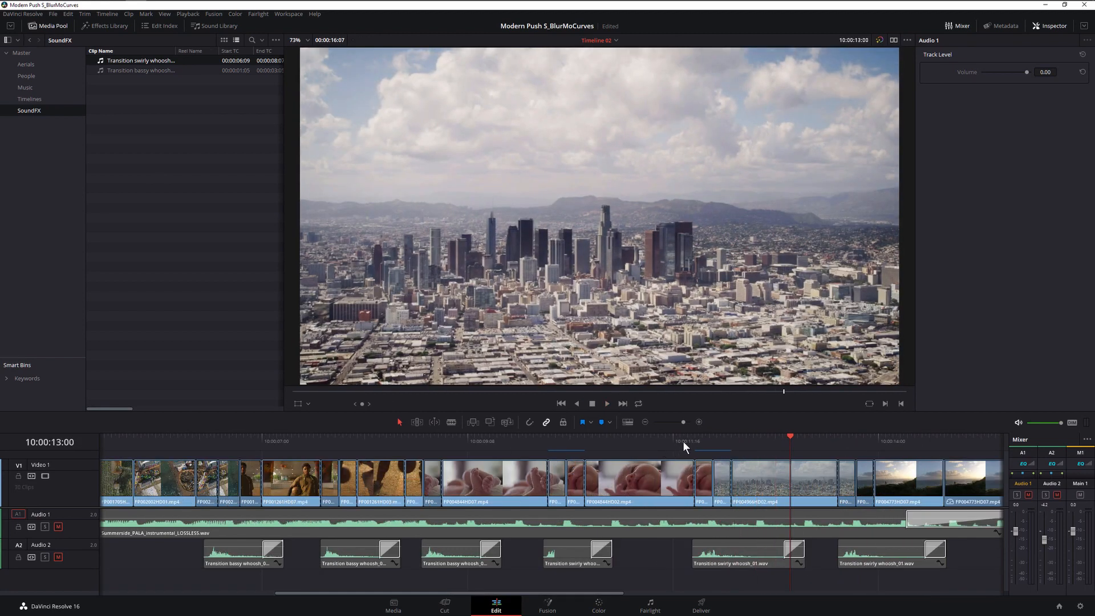
left_click(683, 444)
key("space")
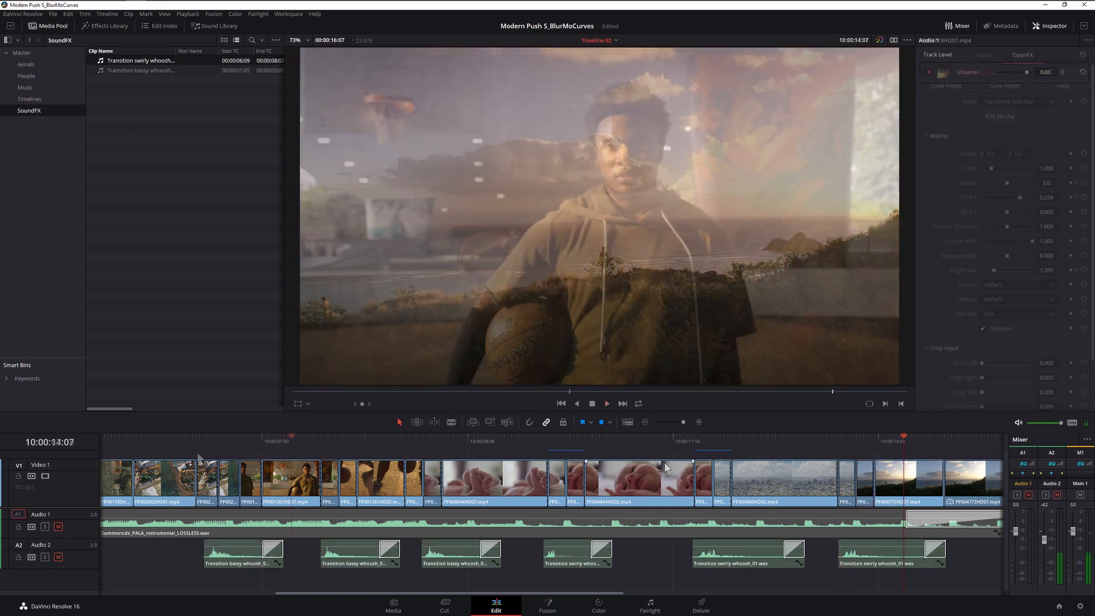
left_click(196, 449)
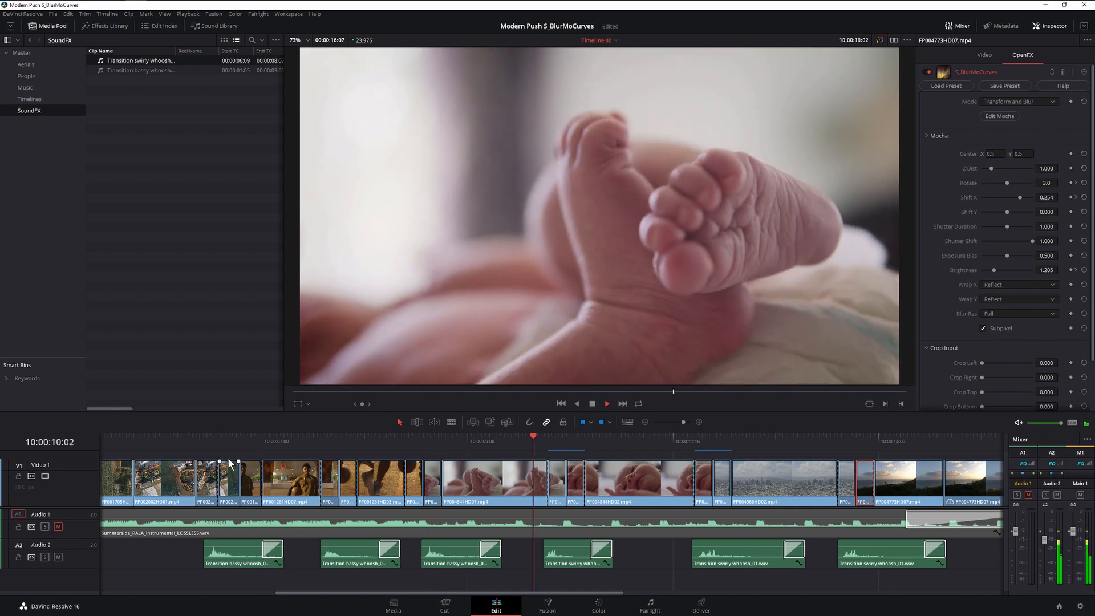
left_click(205, 446)
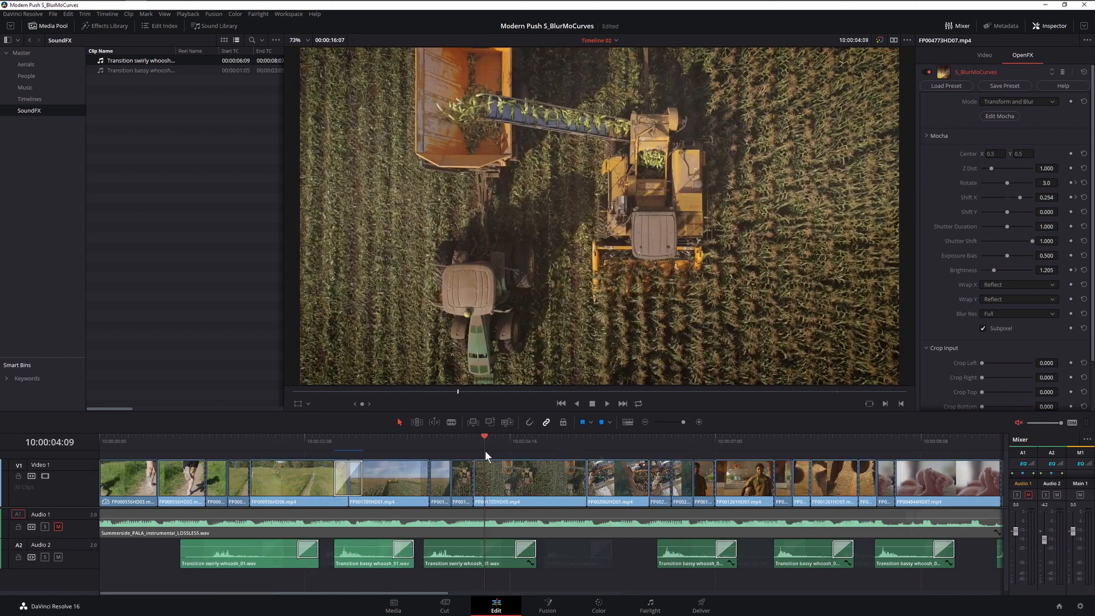
Scrub and play the cut from the cornfield to the overhead harvester clip to review its push transition.
mouse_move(485, 451)
left_mouse_down()
mouse_move(409, 449)
mouse_move(502, 448)
left_mouse_up()
left_click(408, 447)
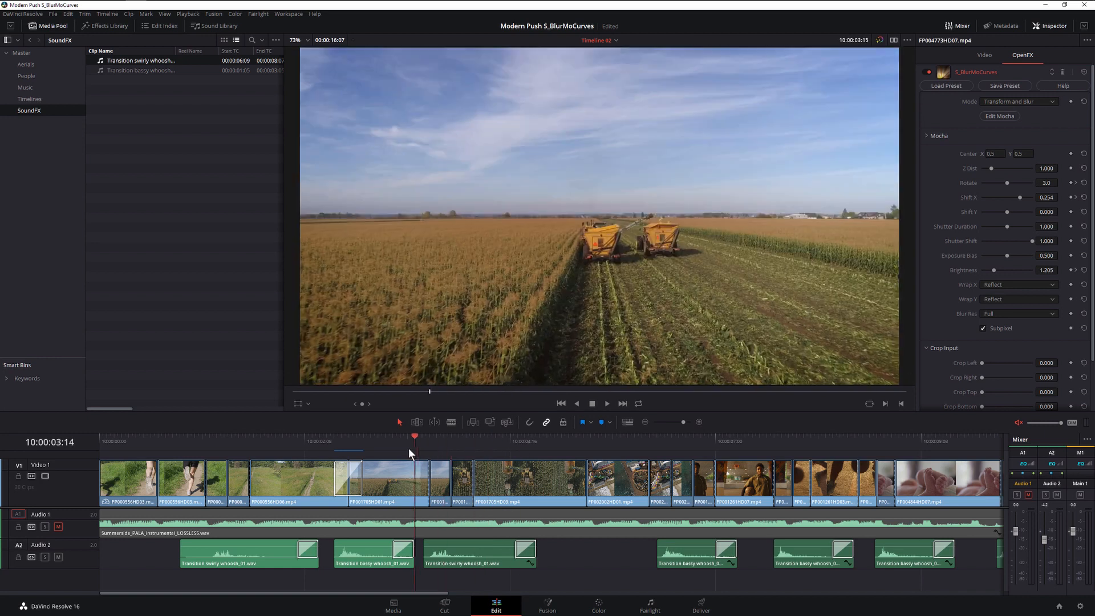
key("space")
key("space")
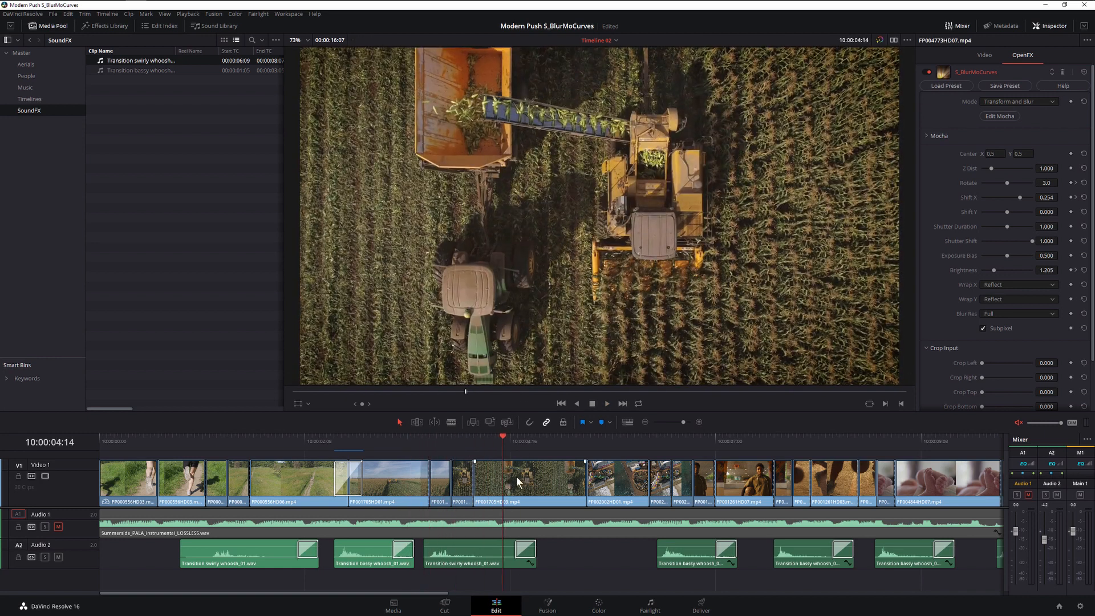